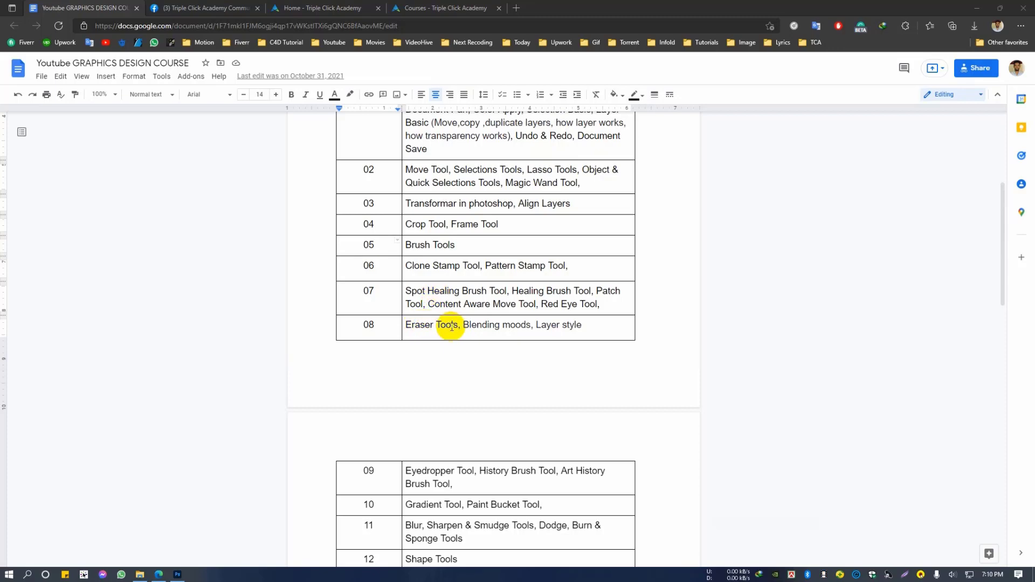
Switch to Photoshop and open tree-grass-horizon-mountain-cloud-sky-957464-pxhere.com.jpg from the UPdate folder
{"action": "left_click", "coordinate": [178, 574]}
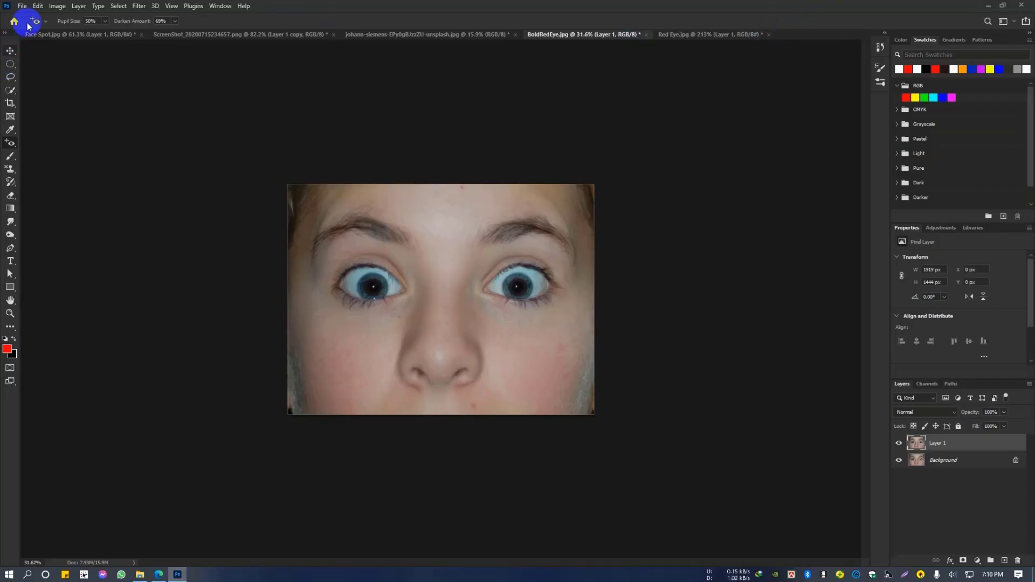
{"action": "left_click", "coordinate": [25, 7]}
{"action": "left_click", "coordinate": [24, 6]}
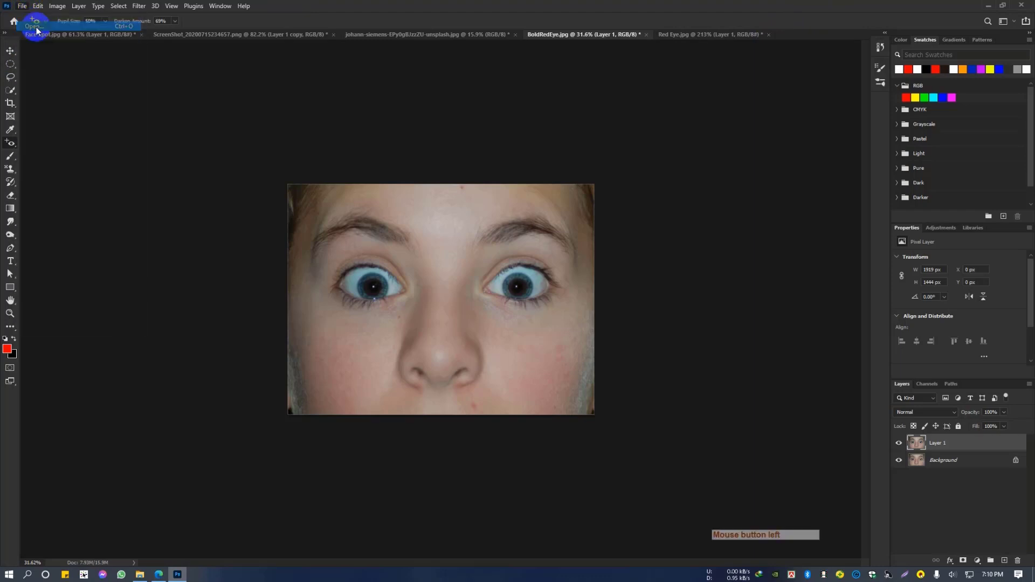
{"action": "key", "text": "ctrl+o"}
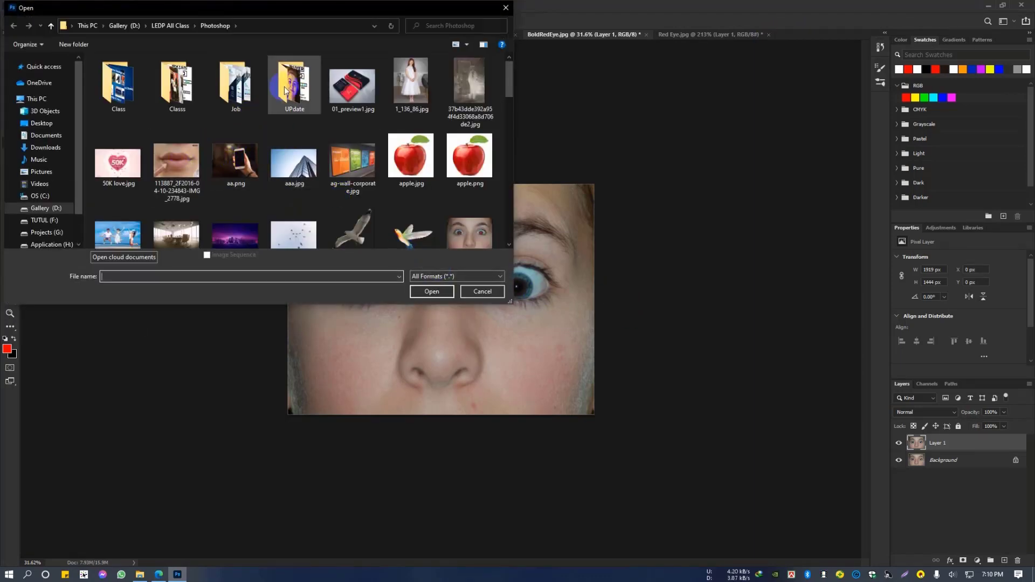
{"action": "left_click", "coordinate": [258, 99]}
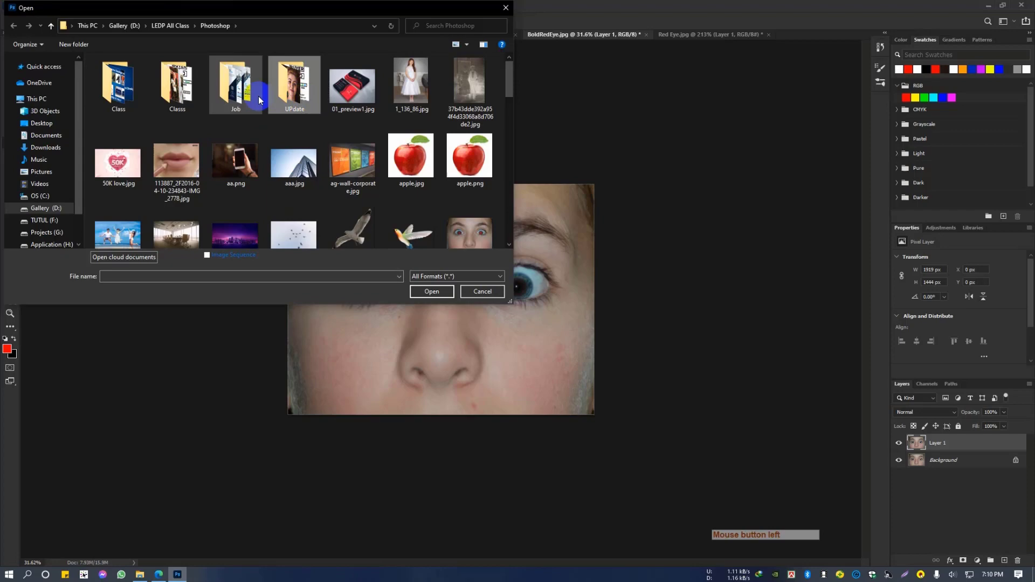
{"action": "double_click", "coordinate": [290, 98]}
{"action": "scroll", "coordinate": [270, 178], "scroll_direction": "down", "scroll_amount": 5}
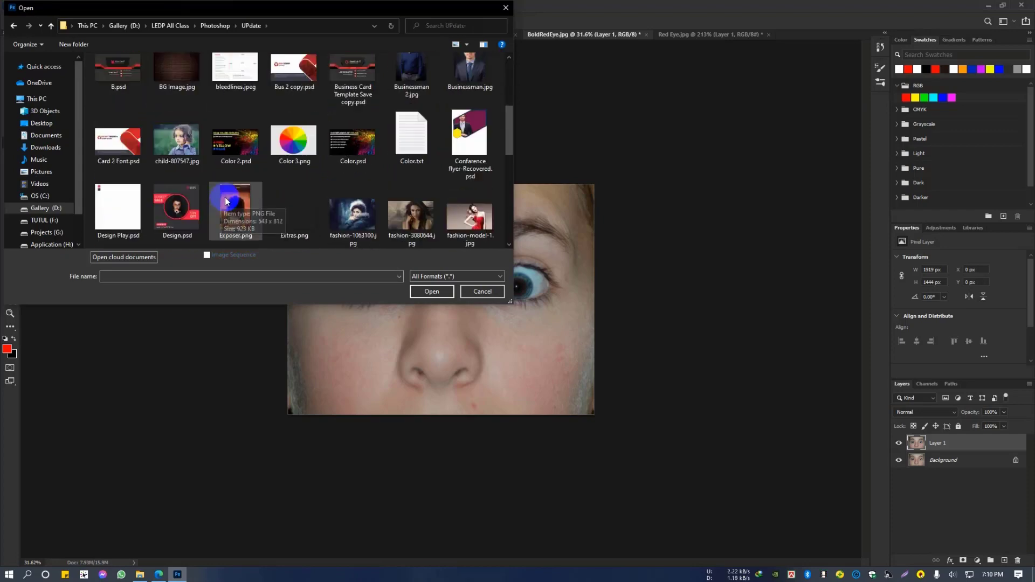
{"action": "scroll", "coordinate": [226, 201], "scroll_direction": "down", "scroll_amount": 10}
{"action": "left_click", "coordinate": [138, 199]}
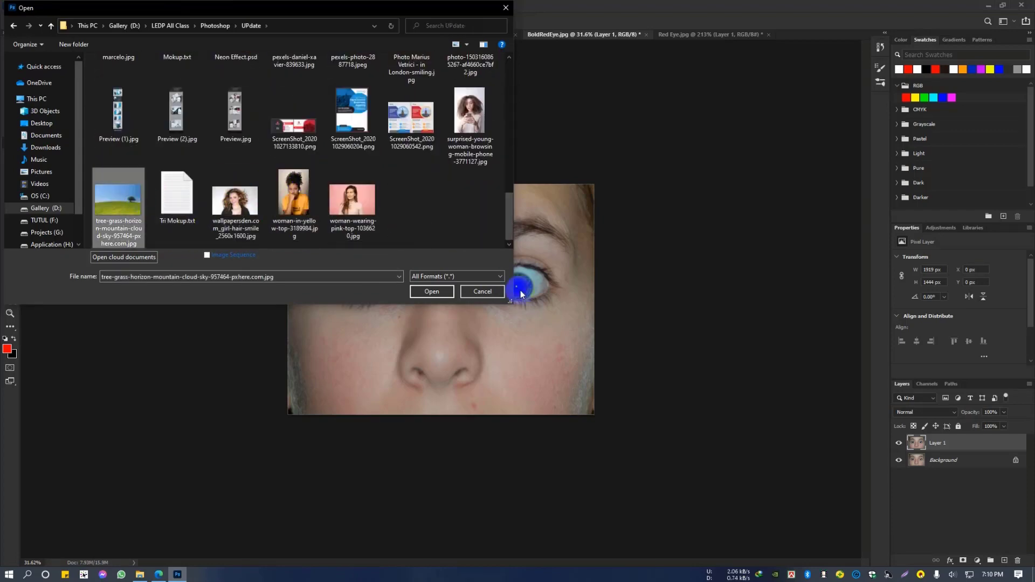
{"action": "left_click", "coordinate": [432, 291]}
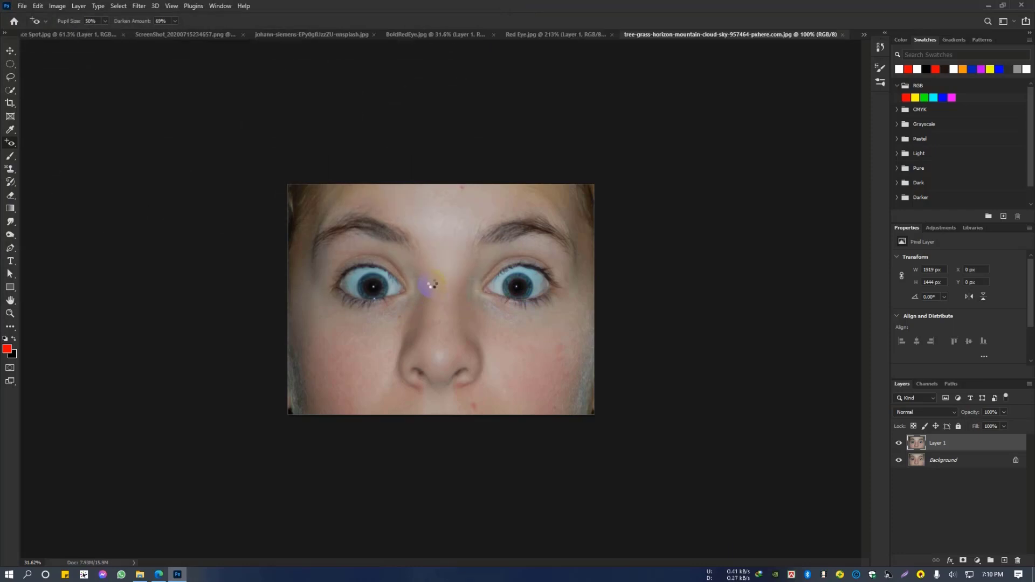
Choose the standard Eraser Tool from the group of eraser tools
{"action": "key", "text": "e"}
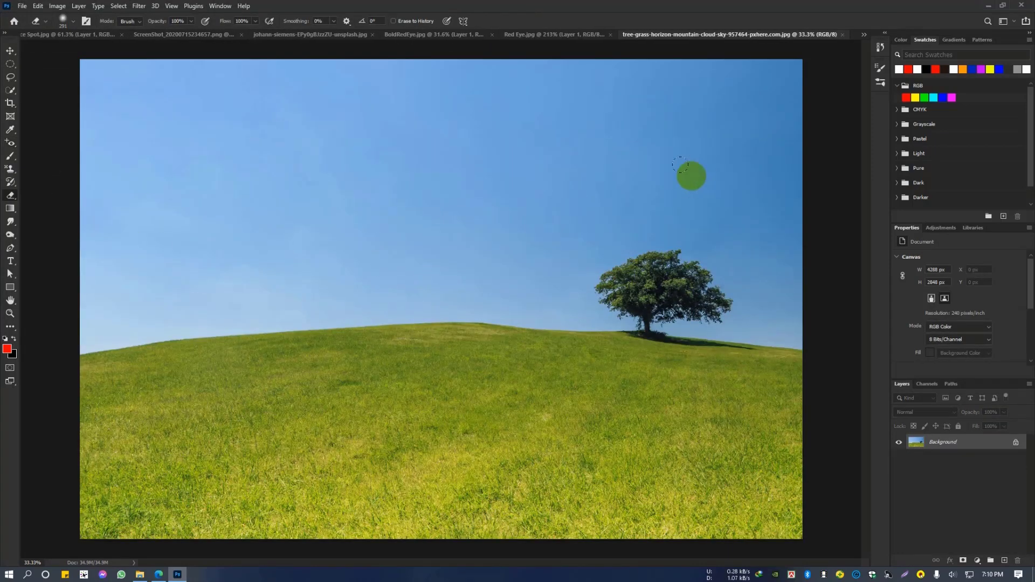
{"action": "left_click", "coordinate": [9, 195]}
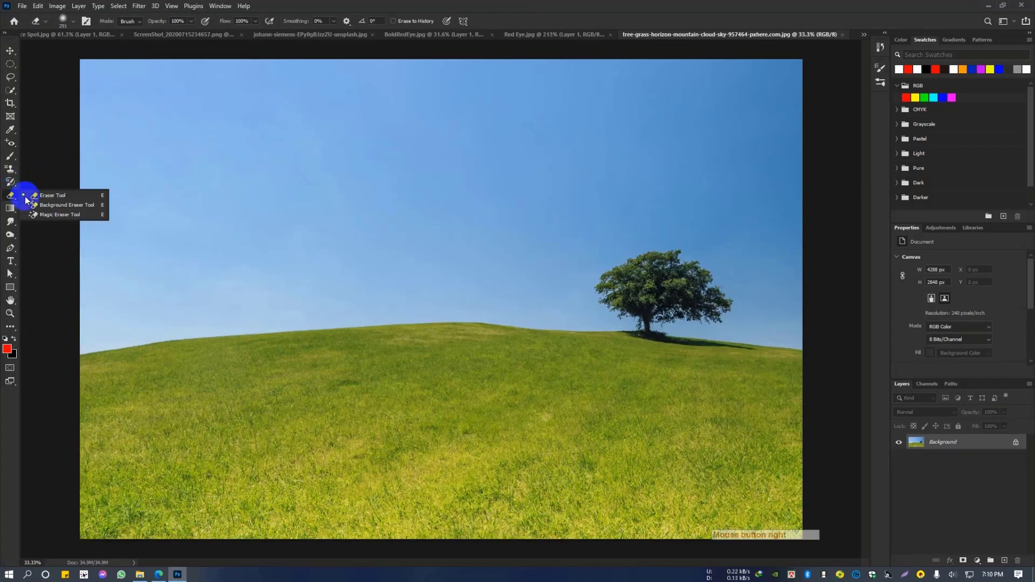
{"action": "right_click", "coordinate": [62, 197]}
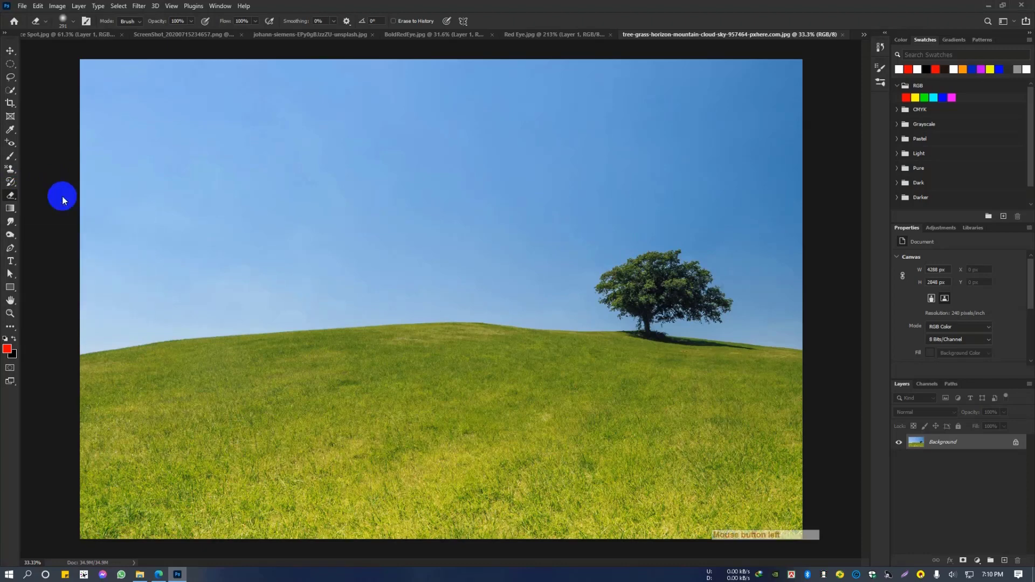
{"action": "right_click", "coordinate": [16, 196]}
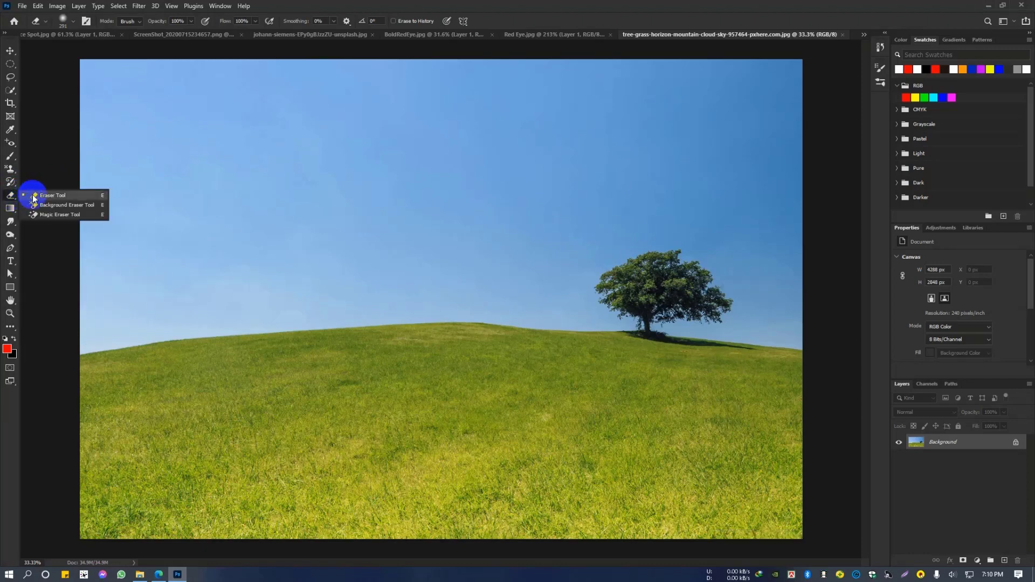
{"action": "left_click", "coordinate": [61, 200]}
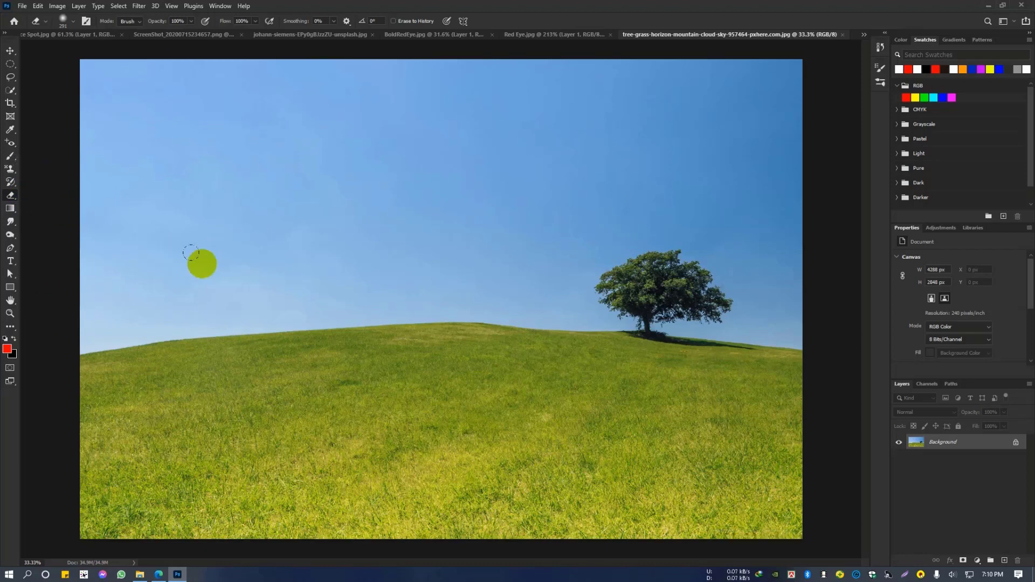
Set the background colour to magenta and erase a wavy stroke across the sky on the locked Background layer
{"action": "left_click", "coordinate": [15, 353]}
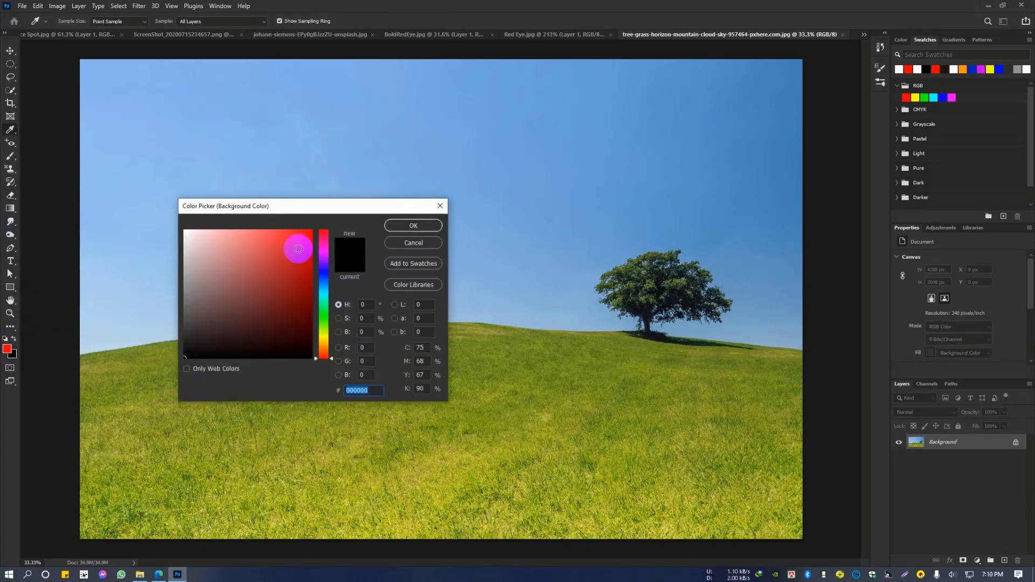
{"action": "left_click_drag", "start_coordinate": [298, 249], "coordinate": [328, 222]}
{"action": "mouse_move", "coordinate": [326, 266]}
{"action": "left_mouse_down"}
{"action": "mouse_move", "coordinate": [325, 313]}
{"action": "mouse_move", "coordinate": [325, 253]}
{"action": "left_mouse_up"}
{"action": "left_click", "coordinate": [432, 226]}
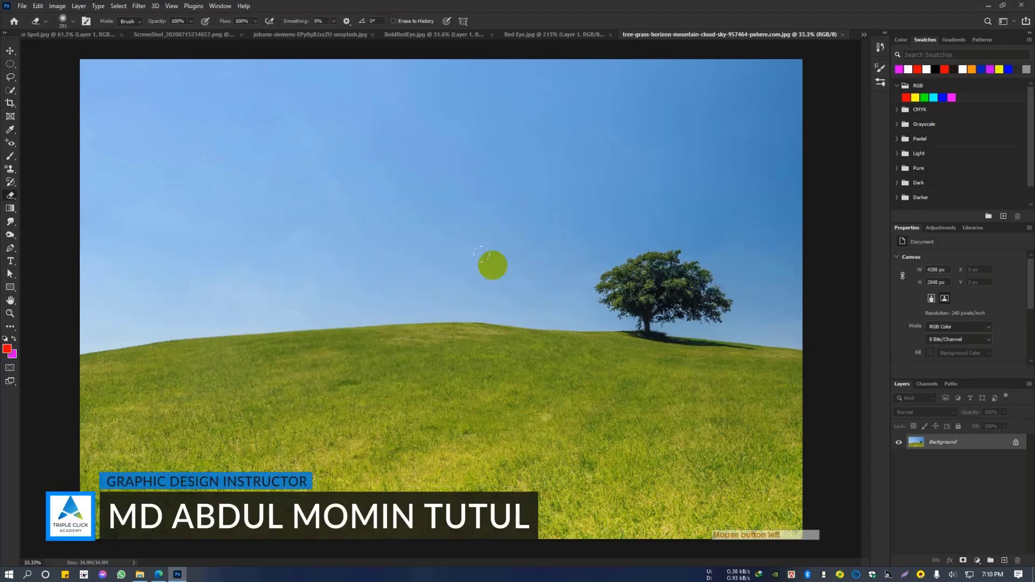
{"action": "key", "text": "e"}
{"action": "mouse_move", "coordinate": [86, 133]}
{"action": "left_mouse_down"}
{"action": "mouse_move", "coordinate": [312, 187]}
{"action": "mouse_move", "coordinate": [698, 245]}
{"action": "left_mouse_up"}
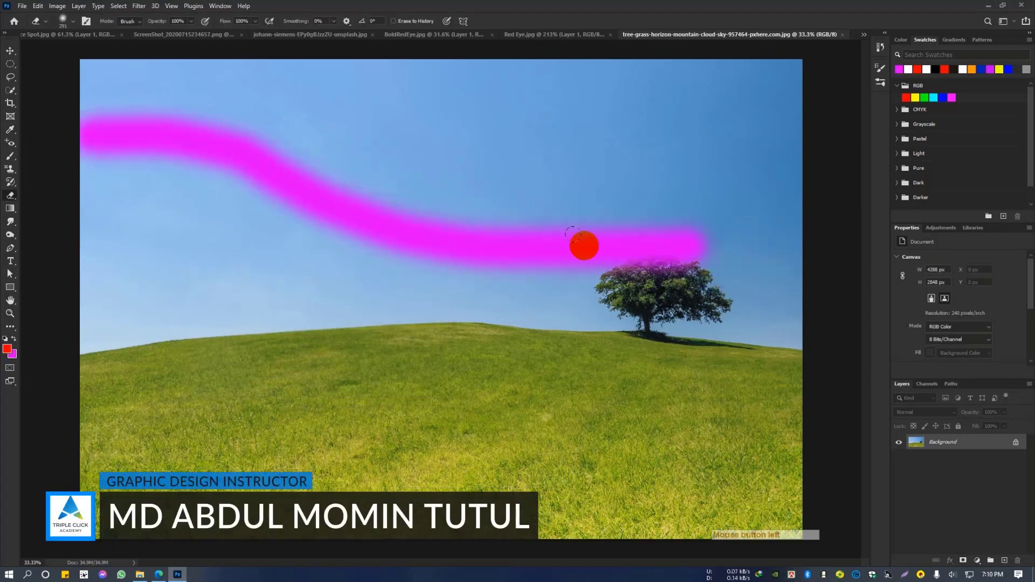
{"action": "key", "text": "x"}
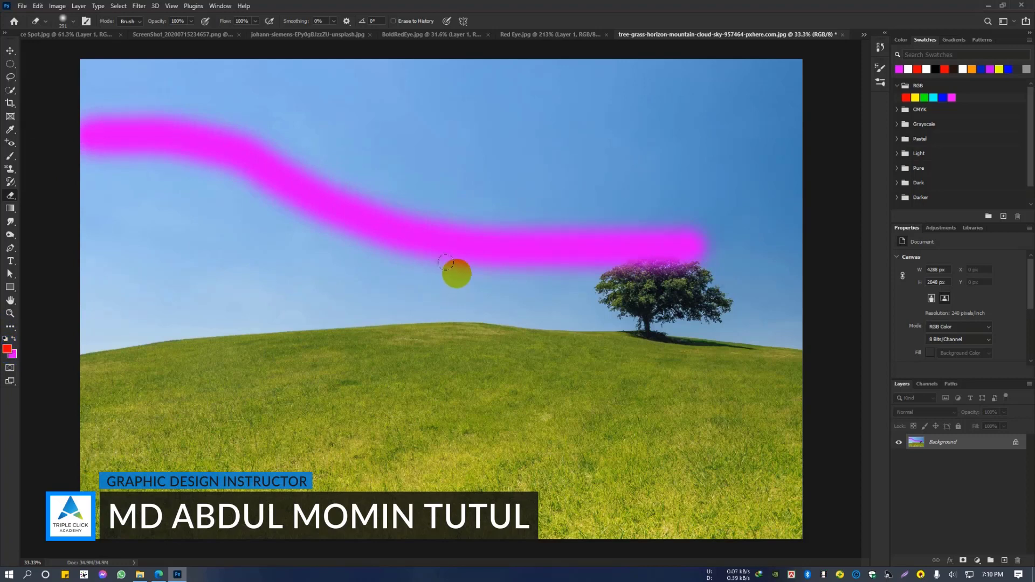
Set the background colour to blue, hex 0036ff
{"action": "left_click", "coordinate": [13, 357]}
{"action": "left_click", "coordinate": [323, 276]}
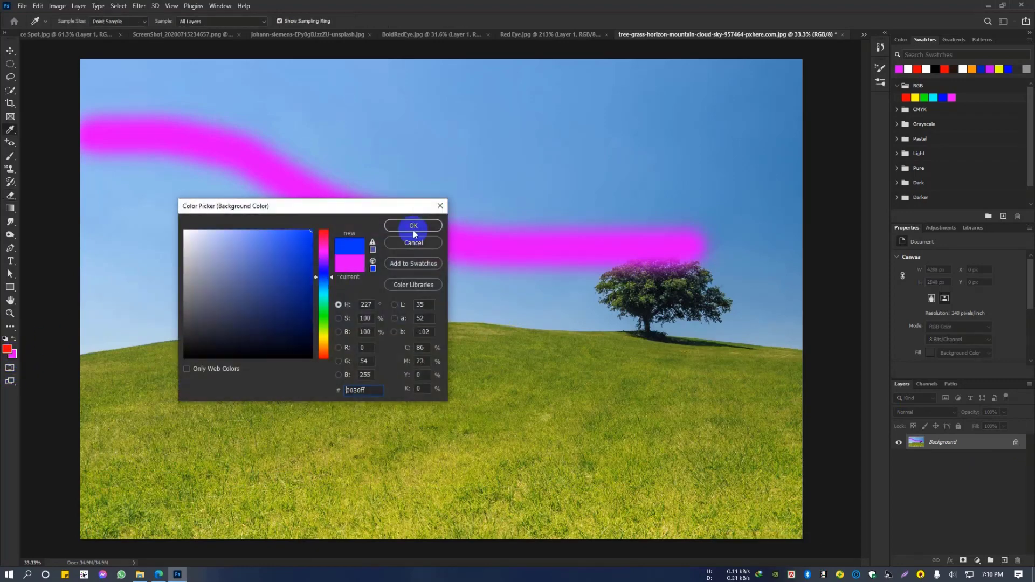
{"action": "left_click", "coordinate": [413, 227]}
Try another eraser stroke across the upper sky and undo both eraser strokes
{"action": "key", "text": "e"}
{"action": "left_click_drag", "start_coordinate": [392, 102], "coordinate": [709, 189]}
{"action": "key", "text": "ctrl+z"}
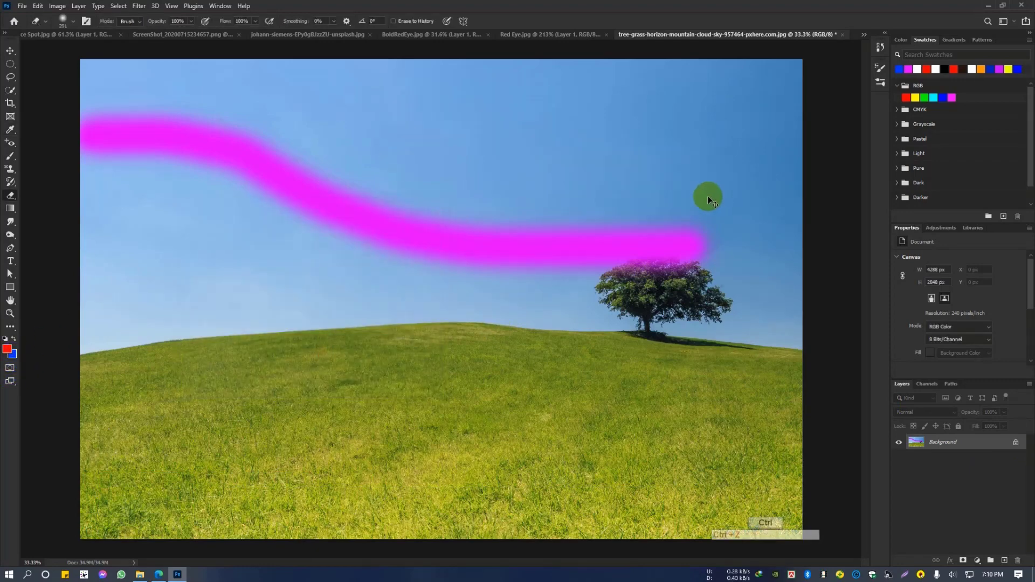
{"action": "key", "text": "ctrl+z"}
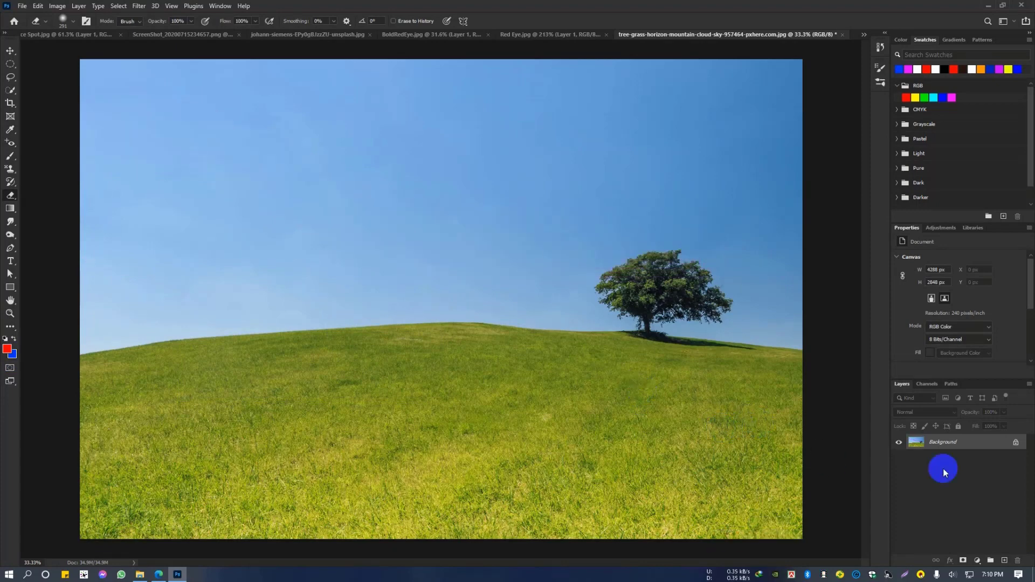
Unlock the Background layer and choose the standard Eraser Tool
{"action": "left_click", "coordinate": [1014, 444]}
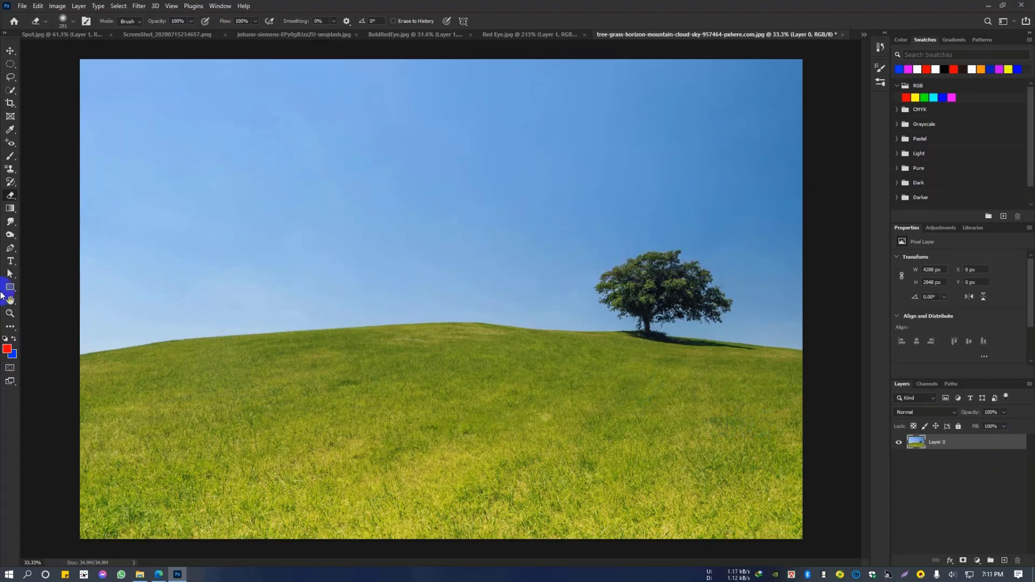
{"action": "right_click", "coordinate": [10, 199]}
{"action": "left_click", "coordinate": [71, 198]}
Try erasing from the sky's upper corner down into the grass on the unlocked layer, and undo the erasing
{"action": "scroll", "coordinate": [345, 280], "scroll_direction": "down", "scroll_amount": 3}
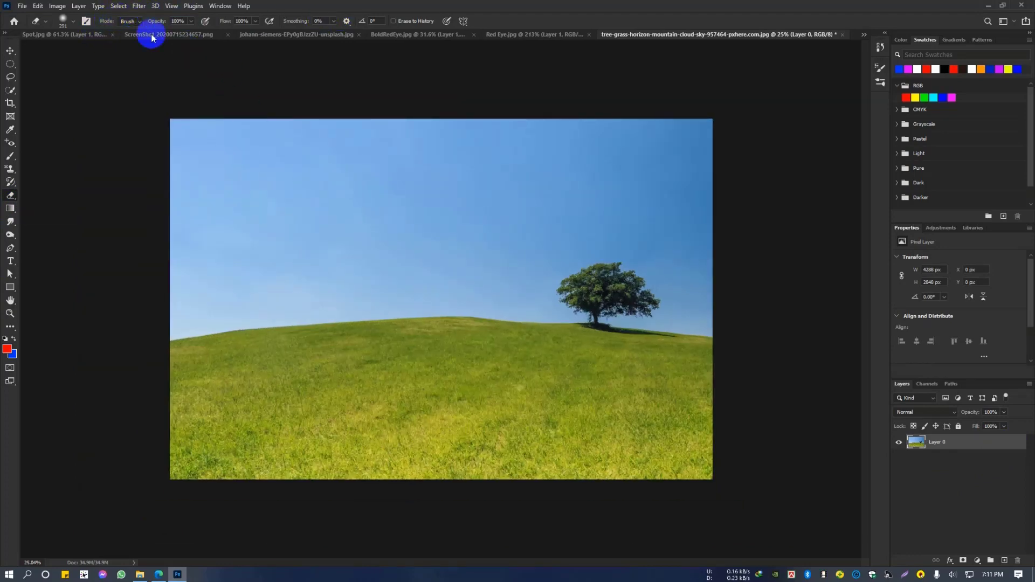
{"action": "scroll", "coordinate": [221, 138], "scroll_direction": "up", "scroll_amount": 2}
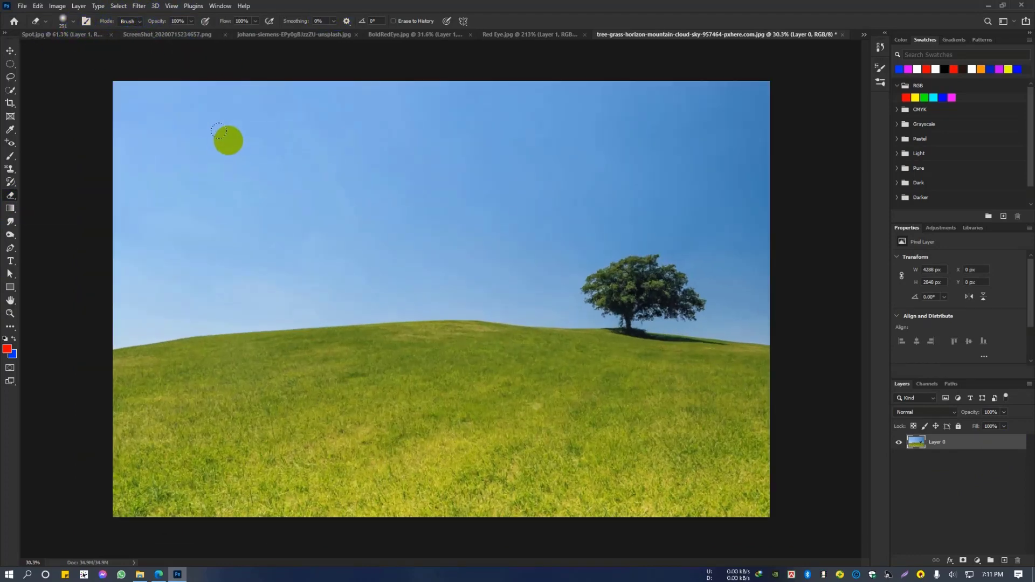
{"action": "scroll", "coordinate": [221, 139], "scroll_direction": "down", "scroll_amount": 1}
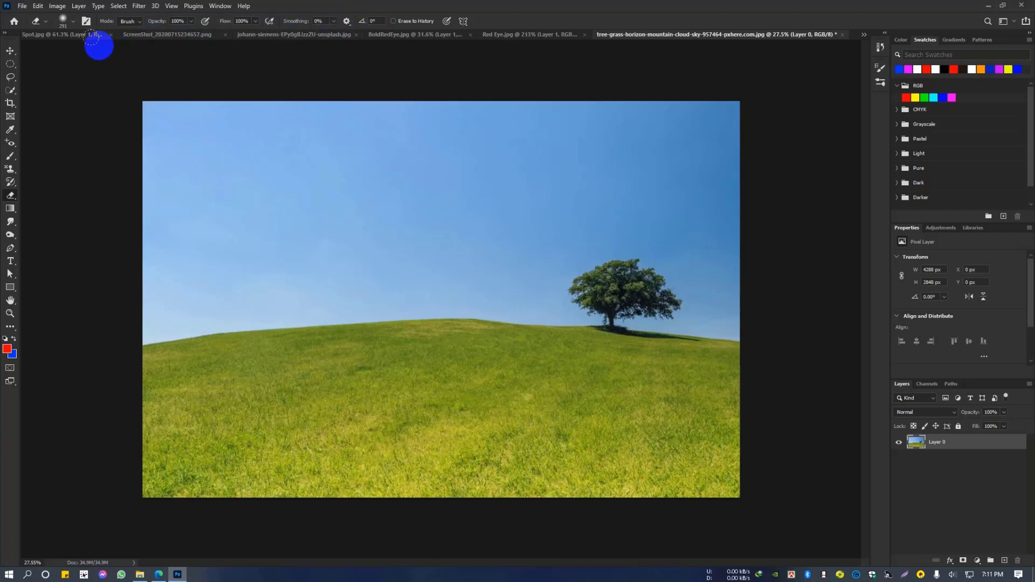
{"action": "mouse_move", "coordinate": [146, 116]}
{"action": "left_mouse_down"}
{"action": "mouse_move", "coordinate": [182, 131]}
{"action": "mouse_move", "coordinate": [174, 128]}
{"action": "mouse_move", "coordinate": [185, 154]}
{"action": "mouse_move", "coordinate": [237, 177]}
{"action": "mouse_move", "coordinate": [302, 162]}
{"action": "mouse_move", "coordinate": [274, 275]}
{"action": "mouse_move", "coordinate": [473, 219]}
{"action": "mouse_move", "coordinate": [612, 446]}
{"action": "mouse_move", "coordinate": [661, 155]}
{"action": "mouse_move", "coordinate": [342, 422]}
{"action": "mouse_move", "coordinate": [487, 414]}
{"action": "left_mouse_up"}
{"action": "key", "text": "ctrl+z"}
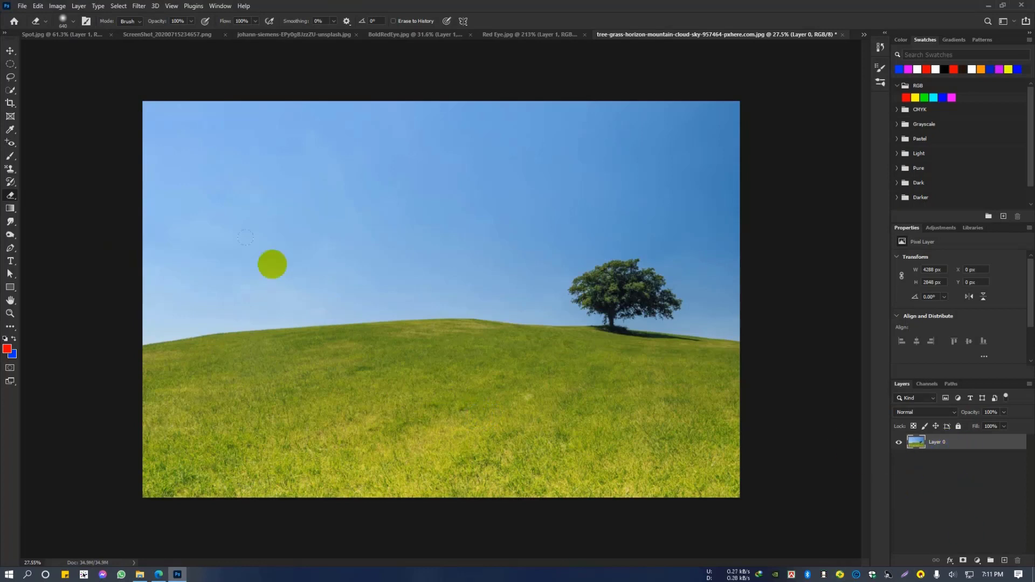
Choose the Background Eraser Tool for the landscape layer
{"action": "right_click", "coordinate": [9, 195]}
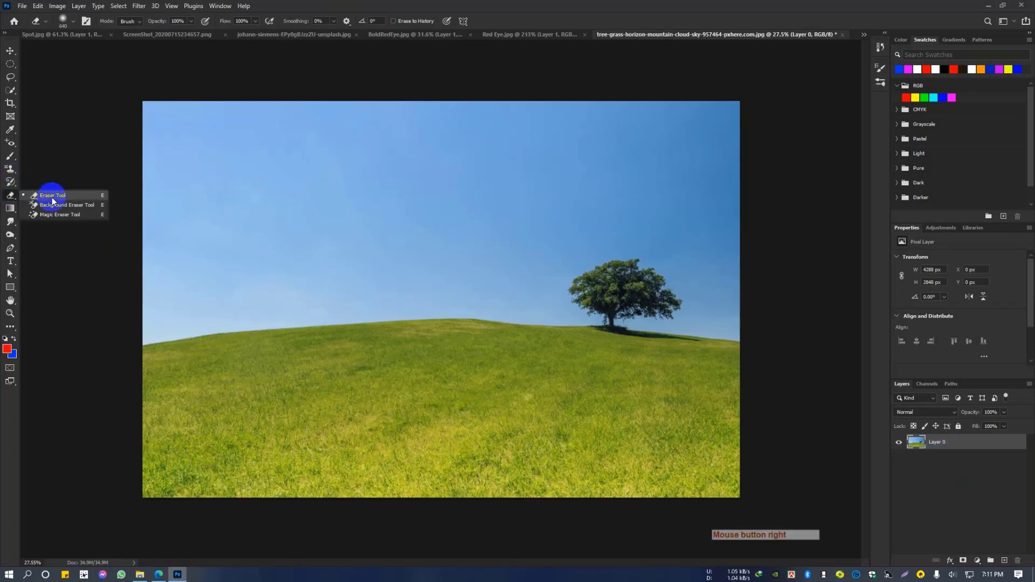
{"action": "right_click", "coordinate": [8, 197]}
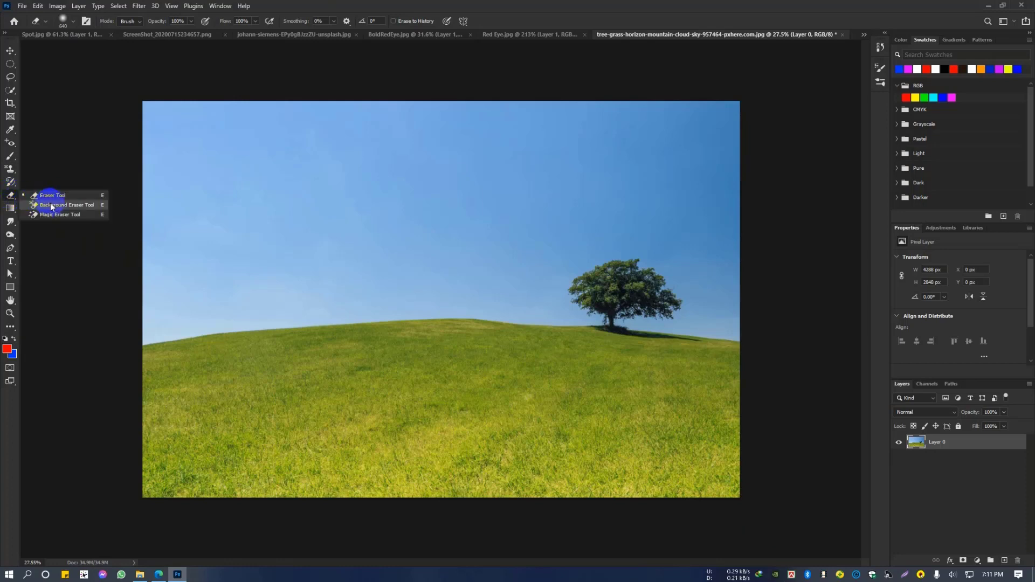
{"action": "left_click", "coordinate": [51, 206]}
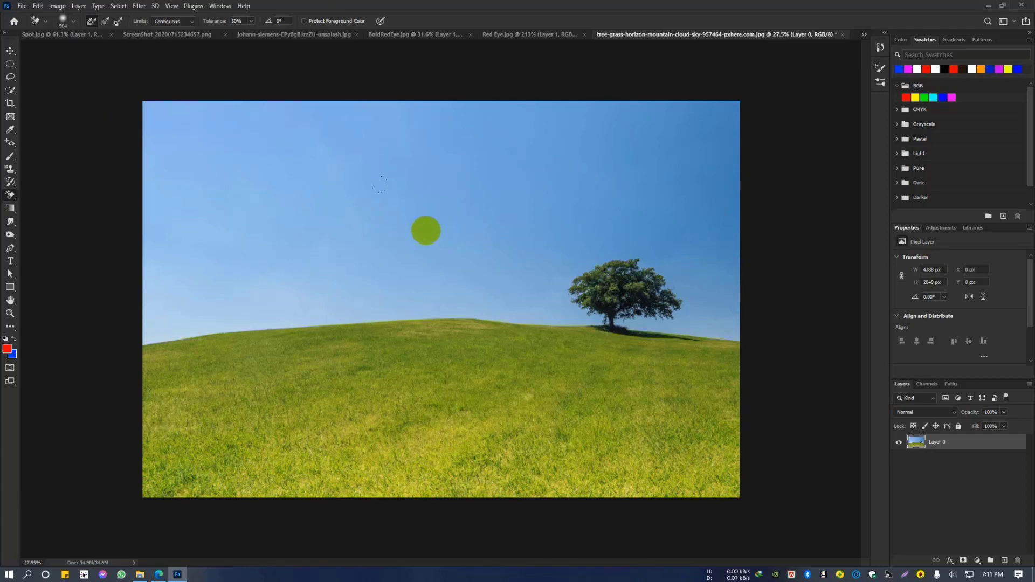
{"action": "scroll", "coordinate": [424, 230], "scroll_direction": "up", "scroll_amount": 1}
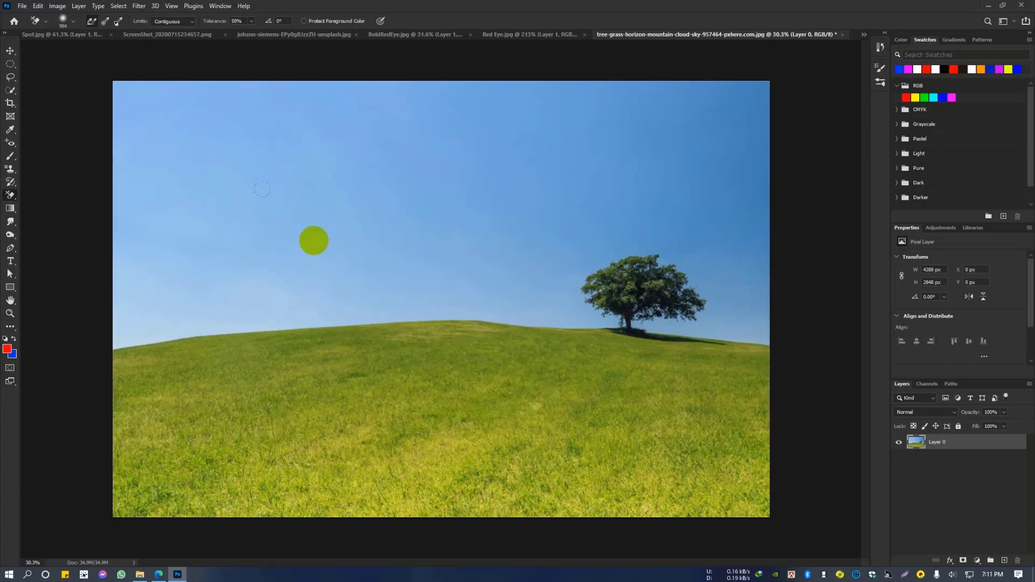
Preview the standard Eraser's brush size over the sky and return to the Background Eraser Tool
{"action": "right_click", "coordinate": [9, 194]}
{"action": "left_click", "coordinate": [51, 195]}
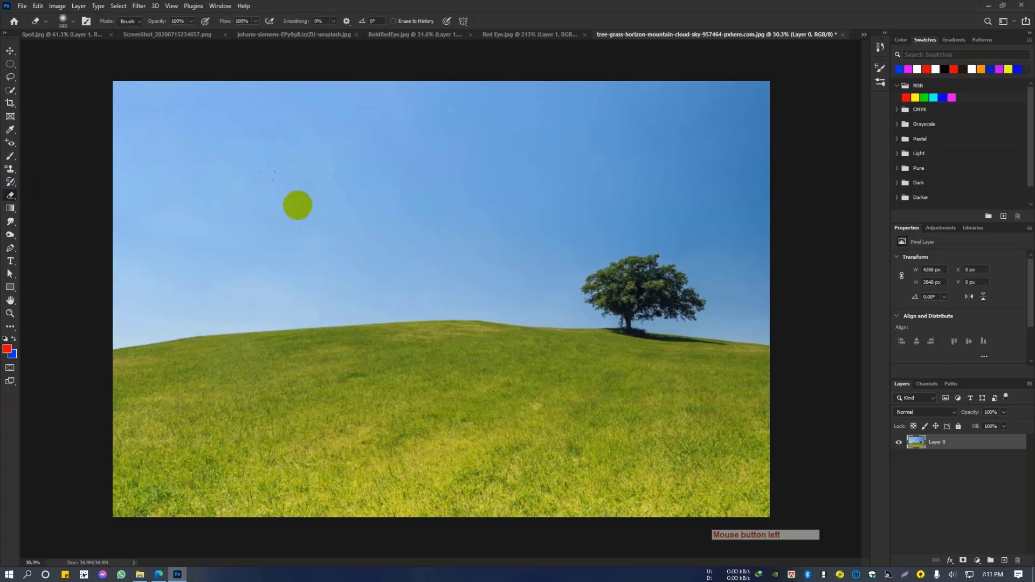
{"action": "left_click_drag", "start_coordinate": [362, 212], "coordinate": [380, 215]}
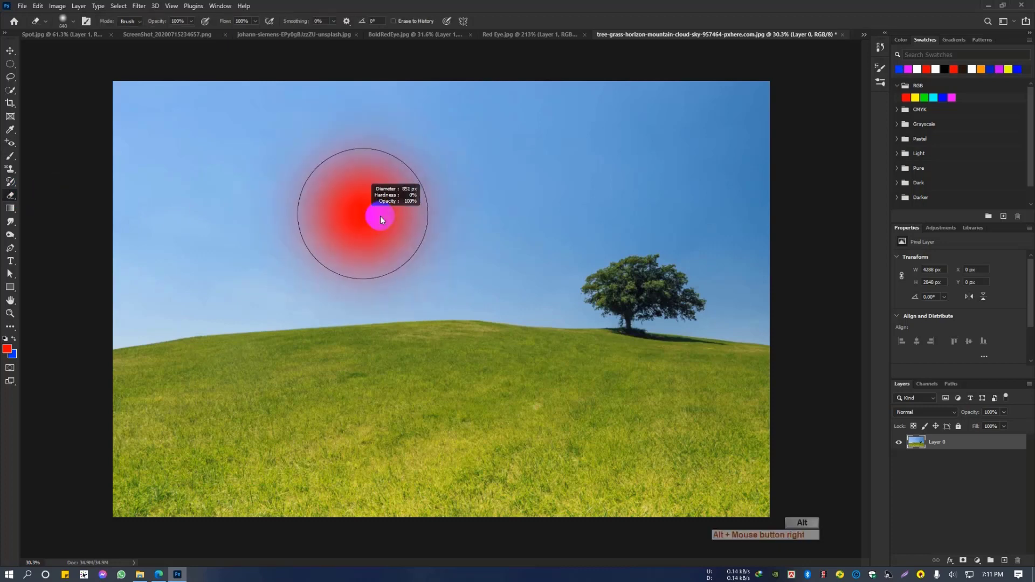
{"action": "right_click", "coordinate": [11, 198]}
{"action": "left_click", "coordinate": [51, 204]}
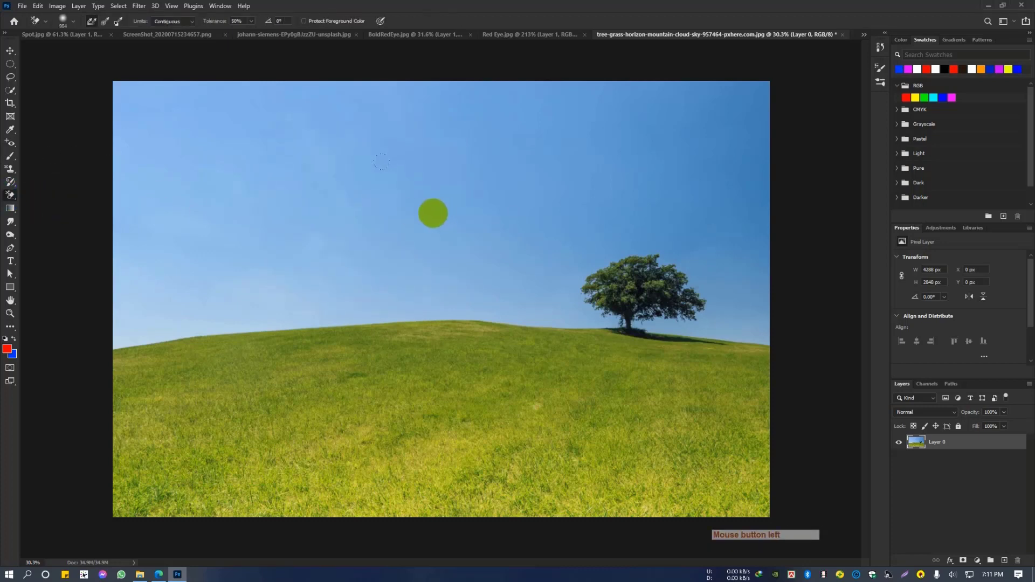
Erase the sky above the hill and around the tree with broad Background Eraser strokes, keeping the grass and tree
{"action": "scroll", "coordinate": [433, 213], "scroll_direction": "down", "scroll_amount": 1}
{"action": "scroll", "coordinate": [433, 216], "scroll_direction": "up", "scroll_amount": 1}
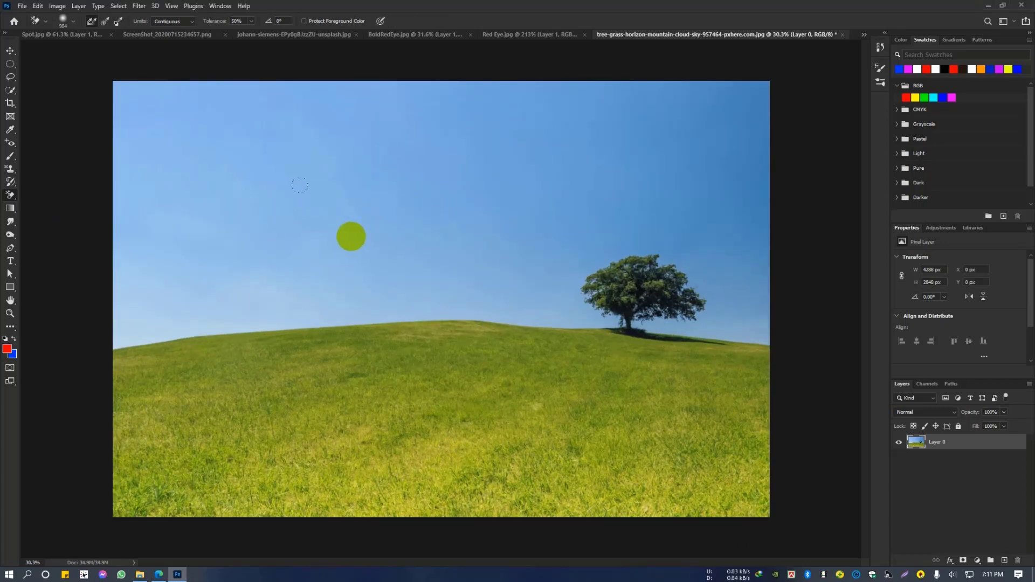
{"action": "scroll", "coordinate": [527, 237], "scroll_direction": "down", "scroll_amount": 1}
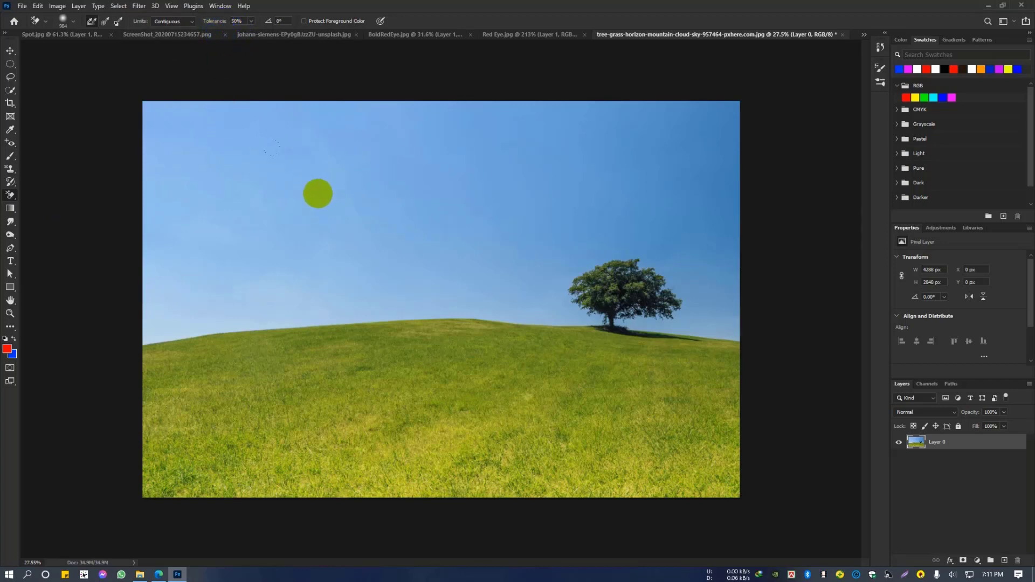
{"action": "mouse_move", "coordinate": [235, 168]}
{"action": "left_mouse_down"}
{"action": "mouse_move", "coordinate": [218, 201]}
{"action": "mouse_move", "coordinate": [250, 116]}
{"action": "mouse_move", "coordinate": [146, 228]}
{"action": "mouse_move", "coordinate": [280, 198]}
{"action": "left_mouse_up"}
{"action": "mouse_move", "coordinate": [424, 138]}
{"action": "left_mouse_down"}
{"action": "mouse_move", "coordinate": [372, 173]}
{"action": "mouse_move", "coordinate": [268, 284]}
{"action": "mouse_move", "coordinate": [167, 321]}
{"action": "mouse_move", "coordinate": [393, 284]}
{"action": "mouse_move", "coordinate": [516, 291]}
{"action": "left_mouse_up"}
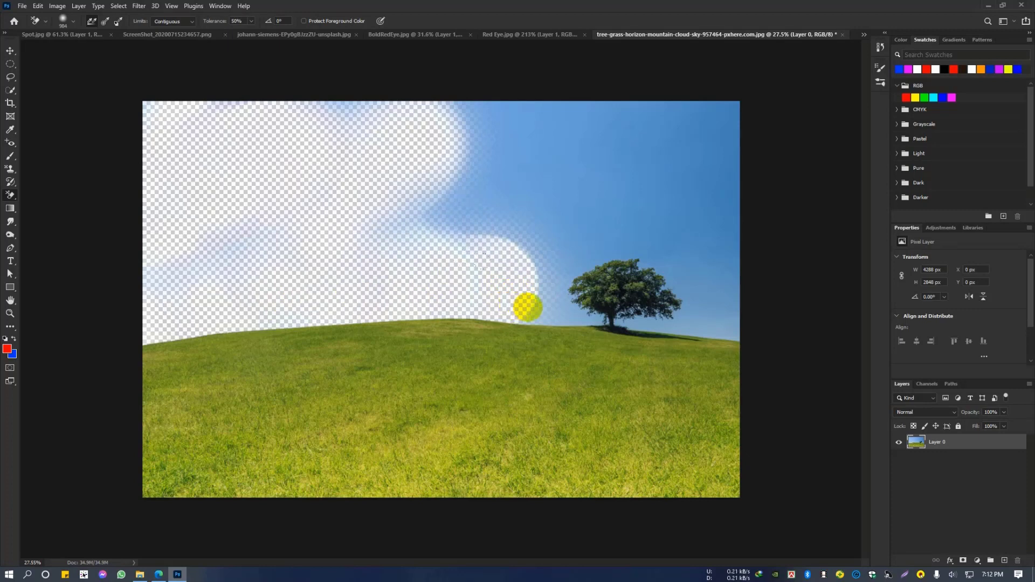
{"action": "mouse_move", "coordinate": [527, 307]}
{"action": "left_mouse_down"}
{"action": "mouse_move", "coordinate": [515, 270]}
{"action": "mouse_move", "coordinate": [461, 238]}
{"action": "mouse_move", "coordinate": [412, 235]}
{"action": "mouse_move", "coordinate": [490, 177]}
{"action": "mouse_move", "coordinate": [490, 161]}
{"action": "mouse_move", "coordinate": [420, 131]}
{"action": "mouse_move", "coordinate": [346, 110]}
{"action": "left_mouse_up"}
{"action": "mouse_move", "coordinate": [470, 113]}
{"action": "left_mouse_down"}
{"action": "mouse_move", "coordinate": [701, 131]}
{"action": "mouse_move", "coordinate": [685, 167]}
{"action": "mouse_move", "coordinate": [600, 182]}
{"action": "mouse_move", "coordinate": [561, 205]}
{"action": "mouse_move", "coordinate": [544, 234]}
{"action": "mouse_move", "coordinate": [710, 242]}
{"action": "mouse_move", "coordinate": [703, 306]}
{"action": "left_mouse_up"}
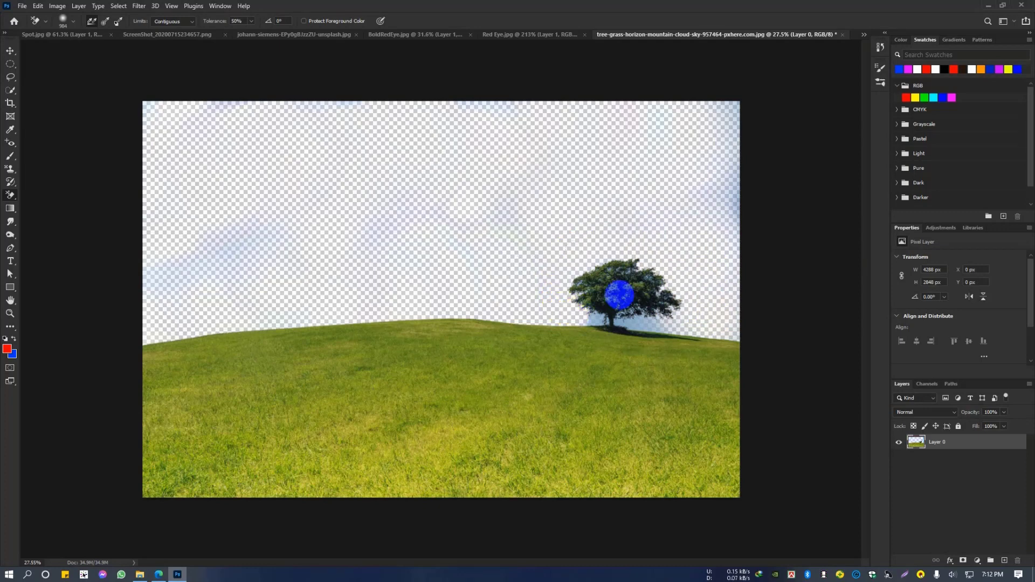
Erase the remaining sky beneath the tree crown and around its trunk with a smaller Background Eraser brush, undoing the stroke that damages the trunk
{"action": "scroll", "coordinate": [619, 295], "scroll_direction": "up", "scroll_amount": 4}
{"action": "scroll", "coordinate": [579, 283], "scroll_direction": "down", "scroll_amount": 2}
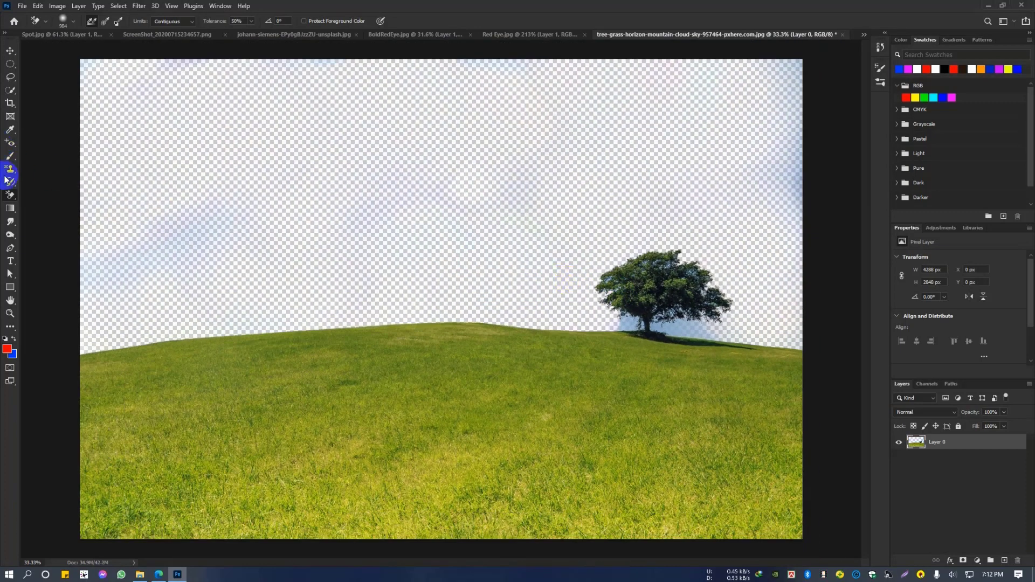
{"action": "right_click", "coordinate": [9, 200]}
{"action": "left_click", "coordinate": [65, 206]}
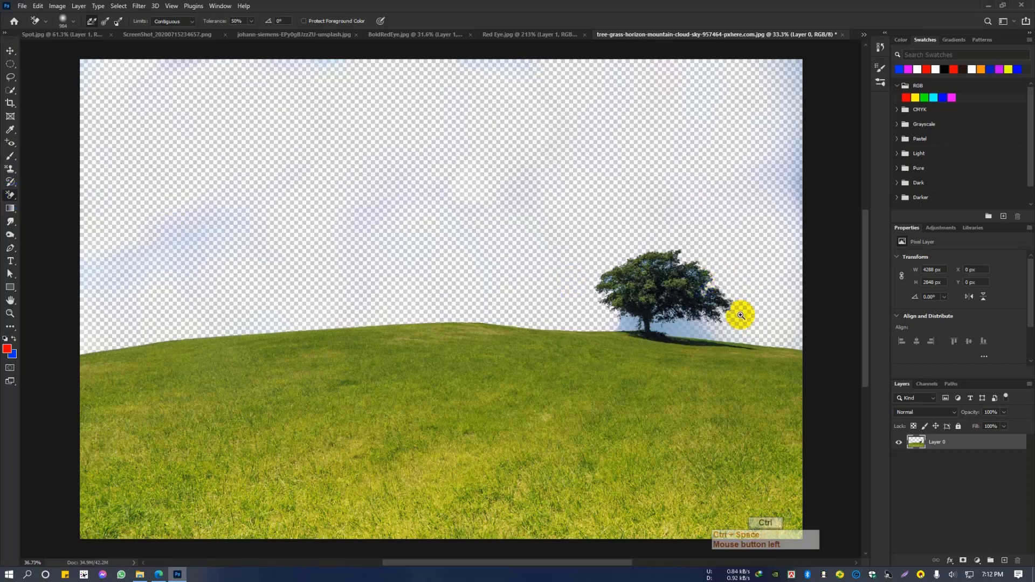
{"action": "left_click_drag", "start_coordinate": [739, 315], "coordinate": [782, 307]}
{"action": "left_click_drag", "start_coordinate": [584, 248], "coordinate": [539, 171]}
{"action": "mouse_move", "coordinate": [553, 314]}
{"action": "left_mouse_down"}
{"action": "mouse_move", "coordinate": [290, 283]}
{"action": "mouse_move", "coordinate": [558, 312]}
{"action": "mouse_move", "coordinate": [534, 289]}
{"action": "mouse_move", "coordinate": [550, 288]}
{"action": "mouse_move", "coordinate": [412, 273]}
{"action": "mouse_move", "coordinate": [602, 258]}
{"action": "mouse_move", "coordinate": [697, 282]}
{"action": "left_mouse_up"}
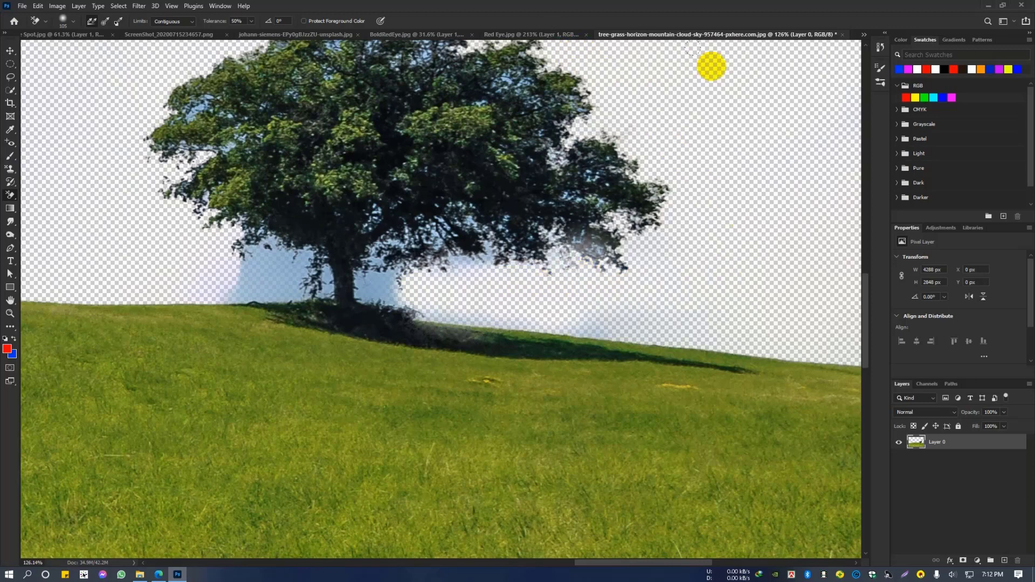
{"action": "mouse_move", "coordinate": [250, 264]}
{"action": "left_mouse_down"}
{"action": "mouse_move", "coordinate": [268, 286]}
{"action": "mouse_move", "coordinate": [237, 262]}
{"action": "mouse_move", "coordinate": [250, 246]}
{"action": "mouse_move", "coordinate": [287, 266]}
{"action": "mouse_move", "coordinate": [395, 270]}
{"action": "left_mouse_up"}
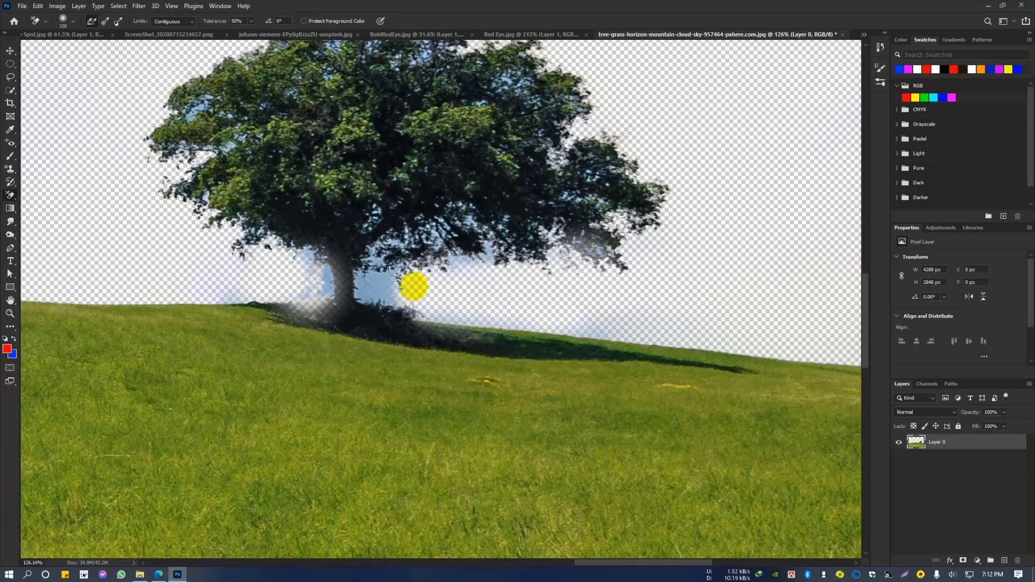
{"action": "key", "text": "ctrl+z"}
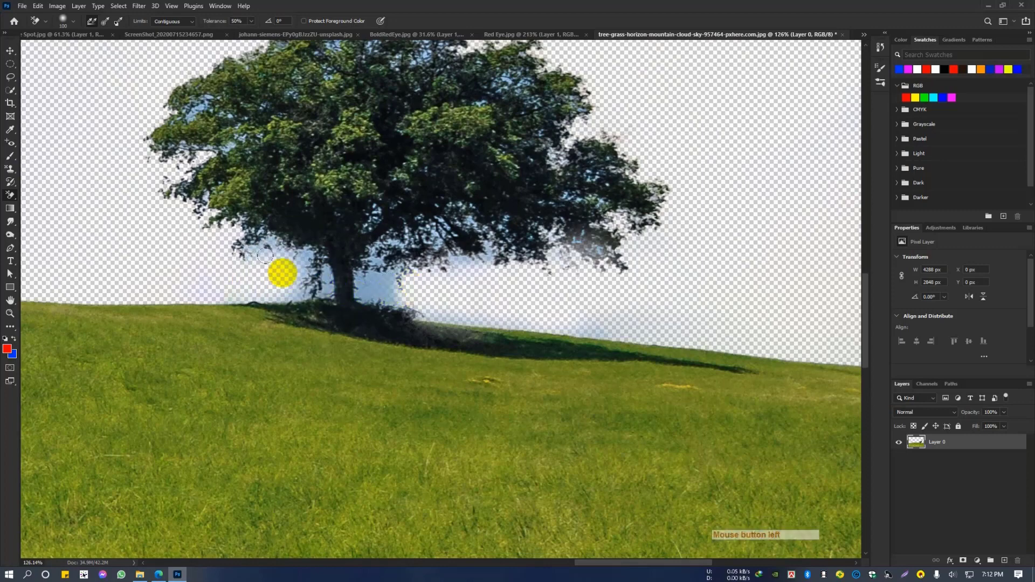
{"action": "scroll", "coordinate": [373, 276], "scroll_direction": "down", "scroll_amount": 5}
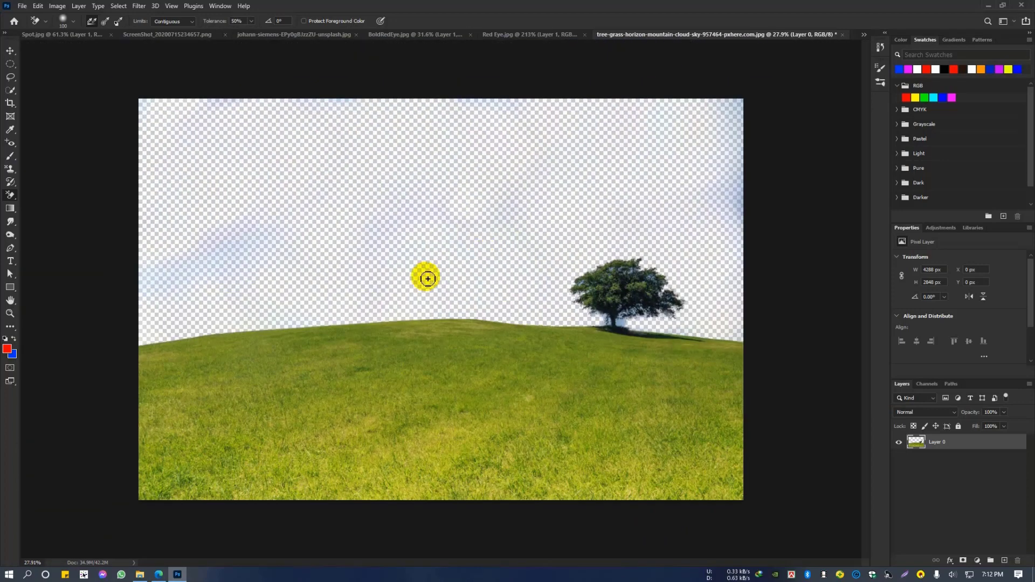
Try clearing the bluish sky remnants above the hill with an enlarged Background Eraser brush, and undo the recent erasing strokes
{"action": "right_click", "coordinate": [232, 252], "text": "alt"}
{"action": "mouse_move", "coordinate": [287, 230]}
{"action": "left_mouse_down"}
{"action": "mouse_move", "coordinate": [166, 265]}
{"action": "mouse_move", "coordinate": [146, 289]}
{"action": "mouse_move", "coordinate": [213, 275]}
{"action": "left_mouse_up"}
{"action": "right_click", "coordinate": [335, 276], "text": "alt"}
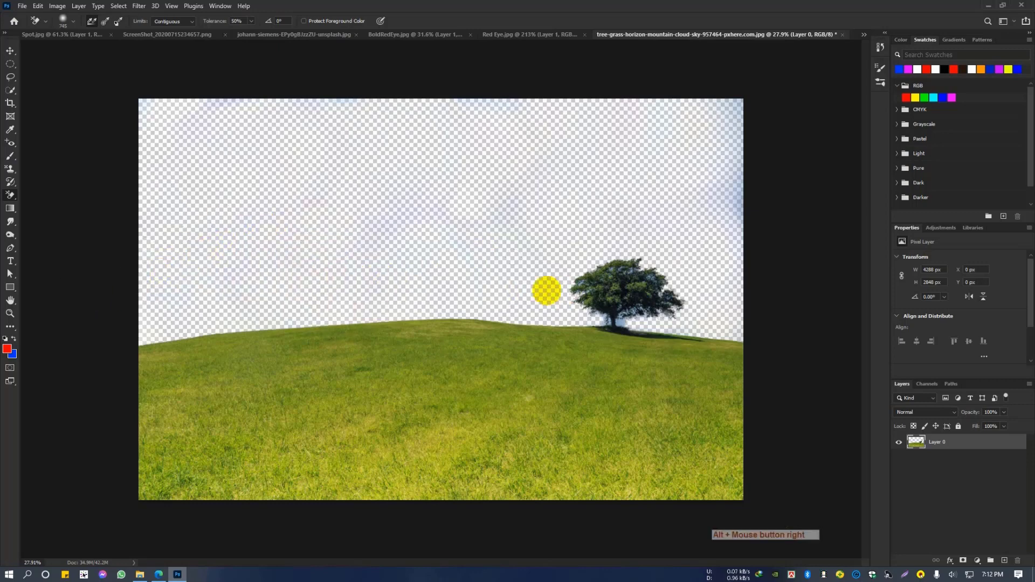
{"action": "key", "text": "ctrl+z"}
{"action": "key", "text": "ctrl+z"}
{"action": "key", "text": "ctrl+z"}
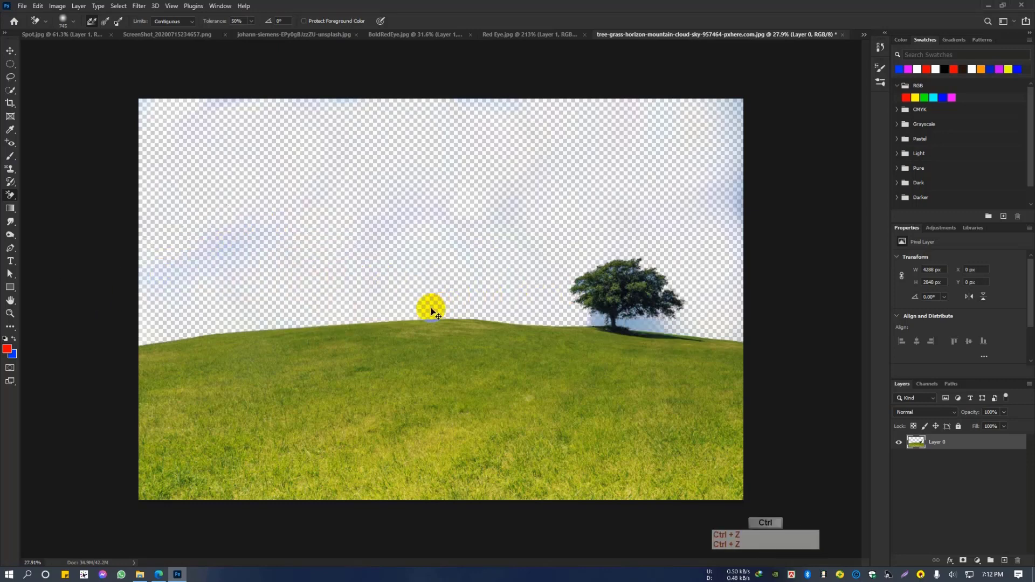
Try one large Background Eraser stroke from the sky down into the grass on the original Background layer, and undo it
{"action": "right_click", "coordinate": [254, 225], "text": "alt"}
{"action": "mouse_move", "coordinate": [263, 178]}
{"action": "left_mouse_down"}
{"action": "mouse_move", "coordinate": [295, 336]}
{"action": "mouse_move", "coordinate": [357, 330]}
{"action": "mouse_move", "coordinate": [402, 309]}
{"action": "left_mouse_up"}
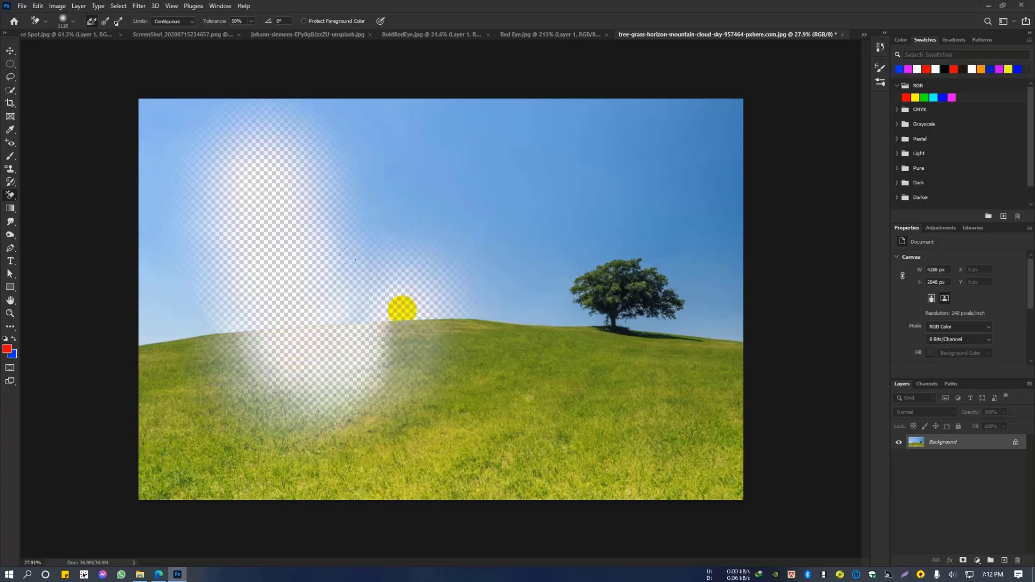
{"action": "key", "text": "ctrl+z"}
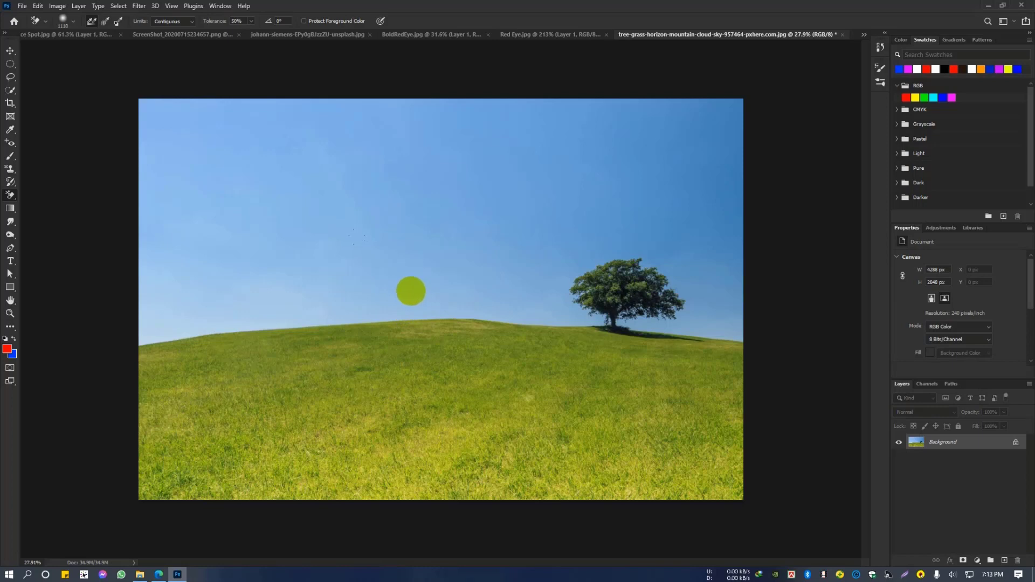
Duplicate the restored Background layer and choose the Magic Eraser Tool for the copy
{"action": "key", "text": "ctrl+j"}
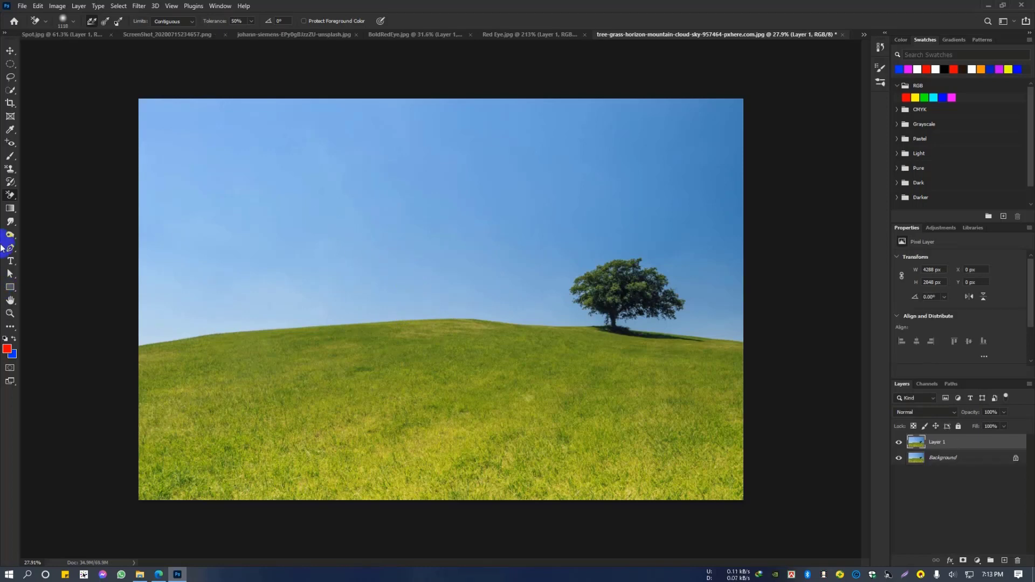
{"action": "right_click", "coordinate": [10, 196]}
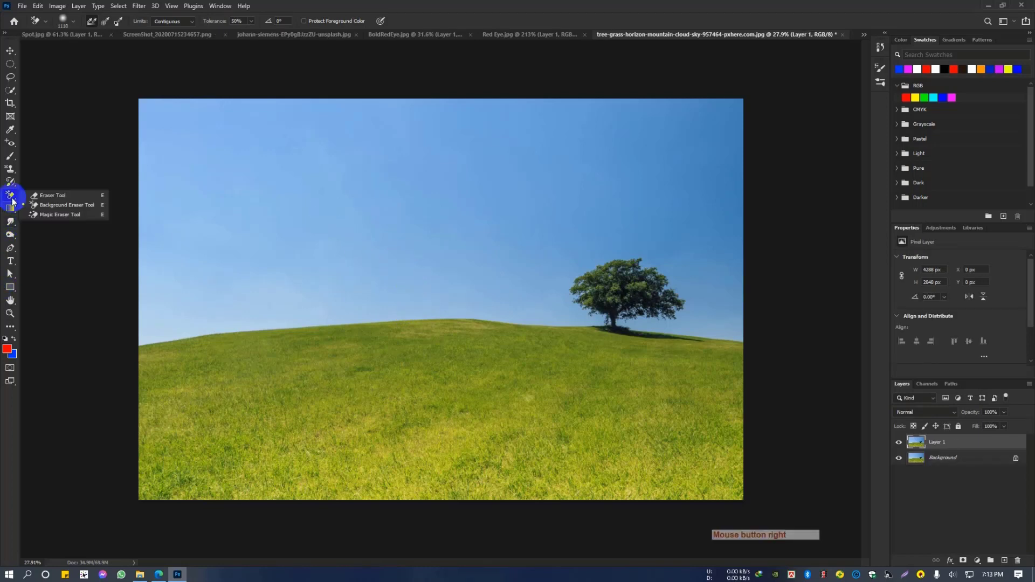
{"action": "left_click", "coordinate": [52, 216]}
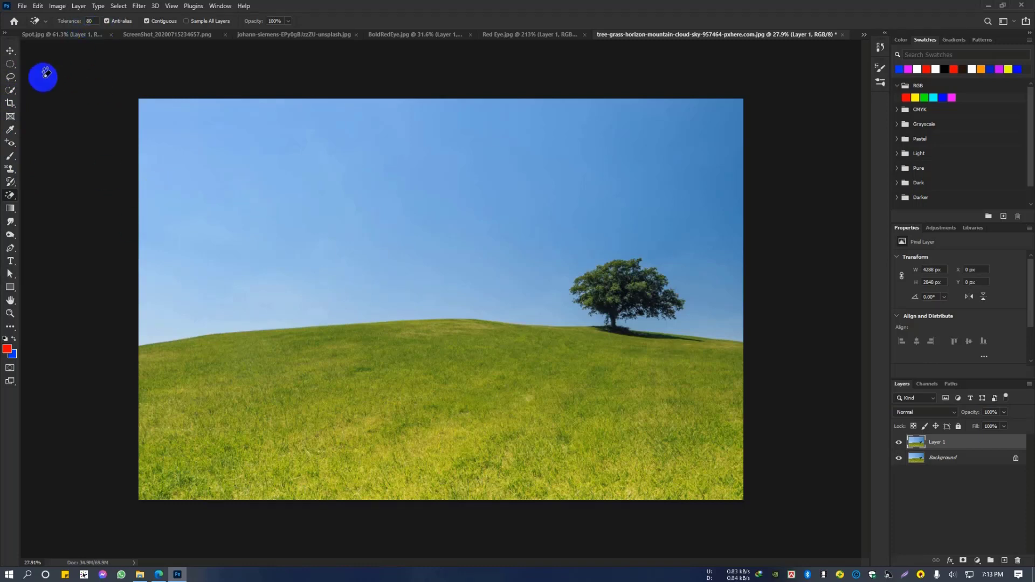
Show the Magic Wand Tool's options for comparison and return to the Magic Eraser Tool
{"action": "left_click", "coordinate": [8, 96]}
{"action": "left_click", "coordinate": [56, 115]}
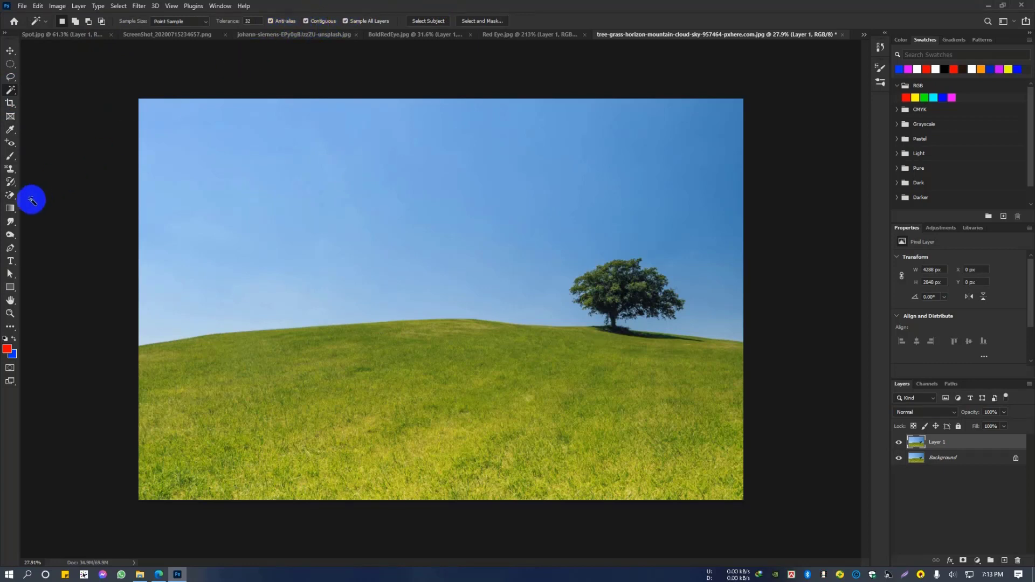
{"action": "right_click", "coordinate": [9, 196]}
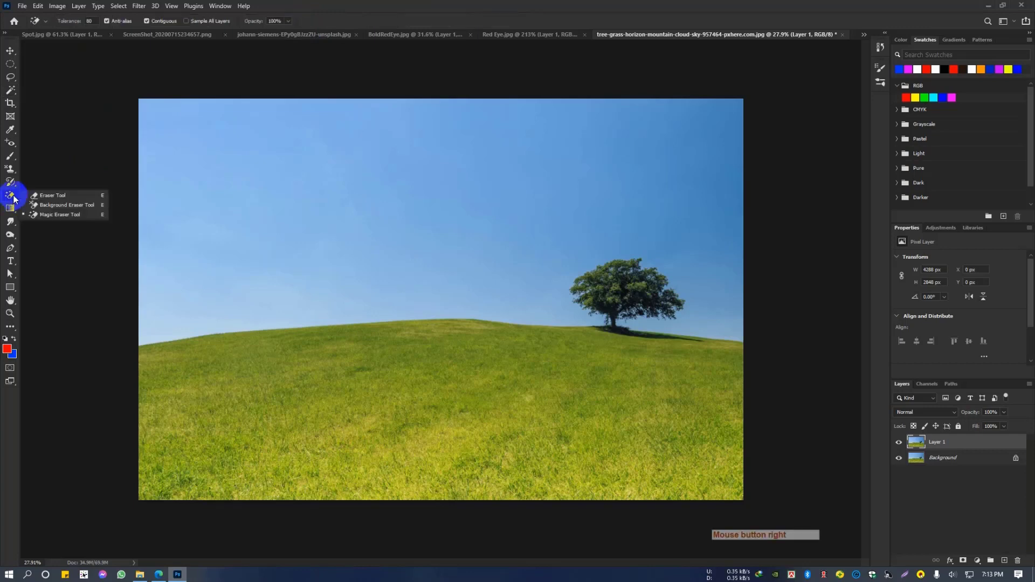
{"action": "left_click", "coordinate": [62, 215]}
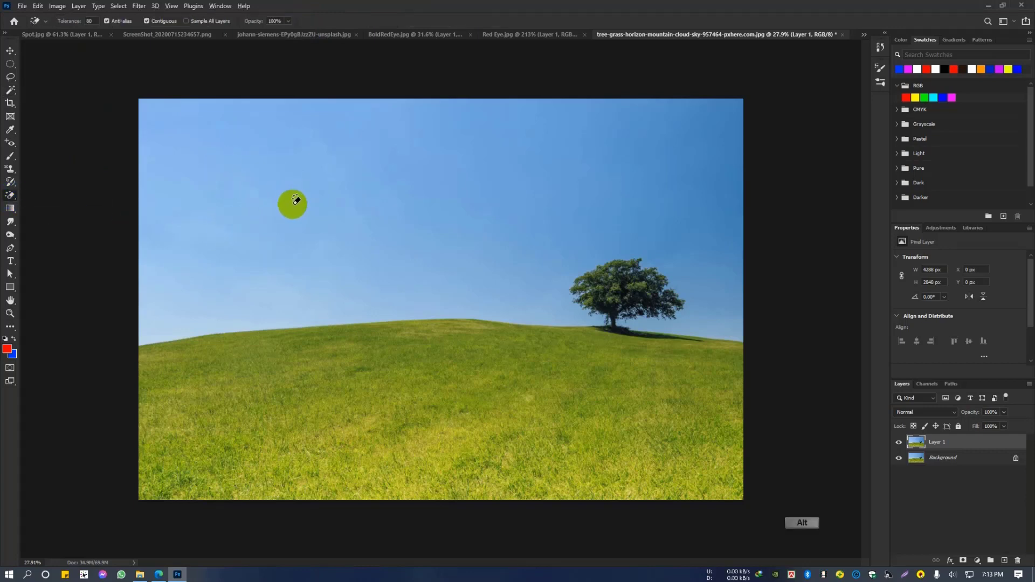
Hide the Background layer, try erasing the sky on Layer 1 using the Magic Eraser with Contiguous on, and undo the erasing
{"action": "left_click", "coordinate": [898, 458]}
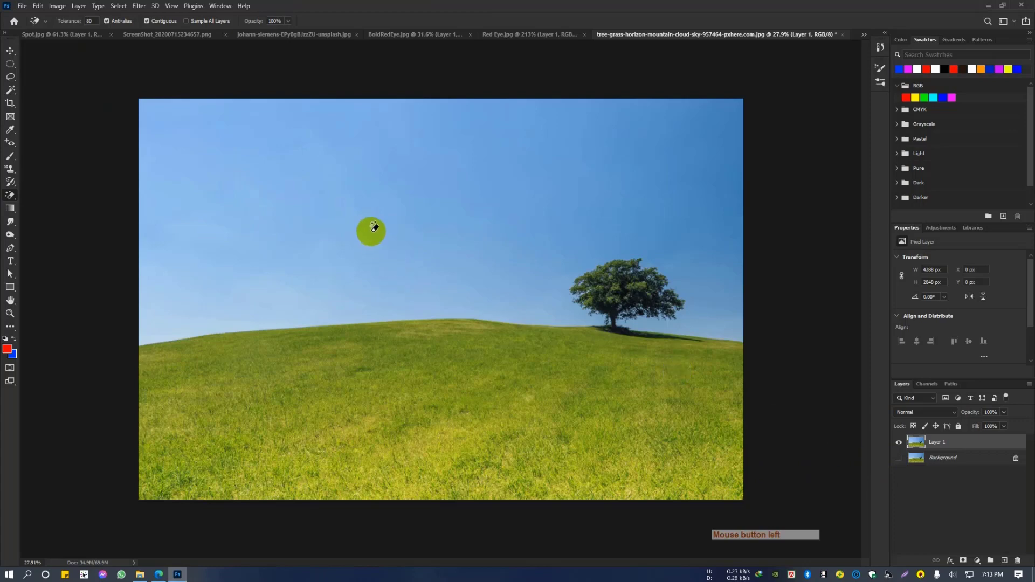
{"action": "left_click", "coordinate": [512, 218]}
{"action": "scroll", "coordinate": [335, 224], "scroll_direction": "up", "scroll_amount": 3}
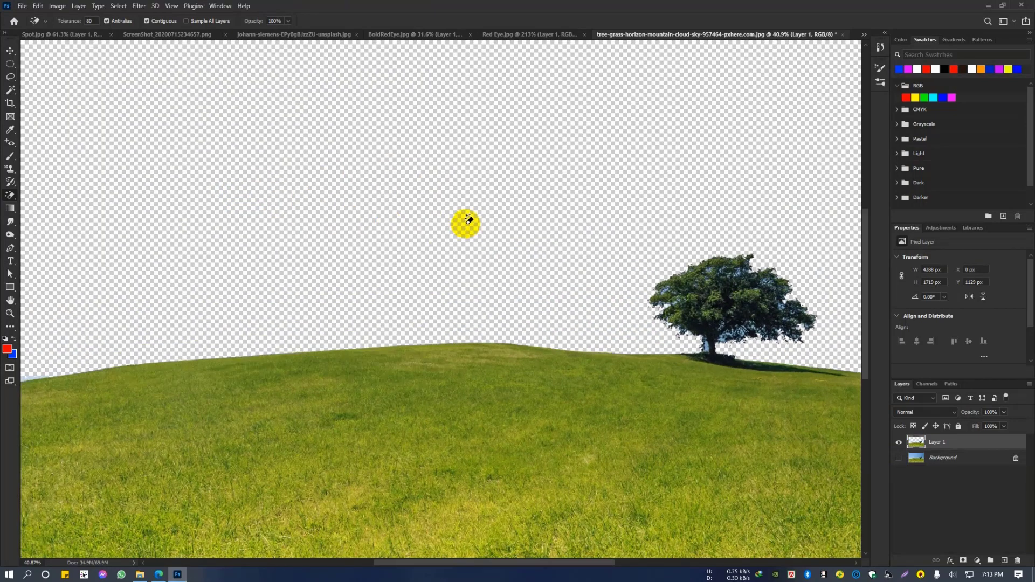
{"action": "scroll", "coordinate": [464, 214], "scroll_direction": "down", "scroll_amount": 2}
{"action": "scroll", "coordinate": [456, 210], "scroll_direction": "down", "scroll_amount": 1}
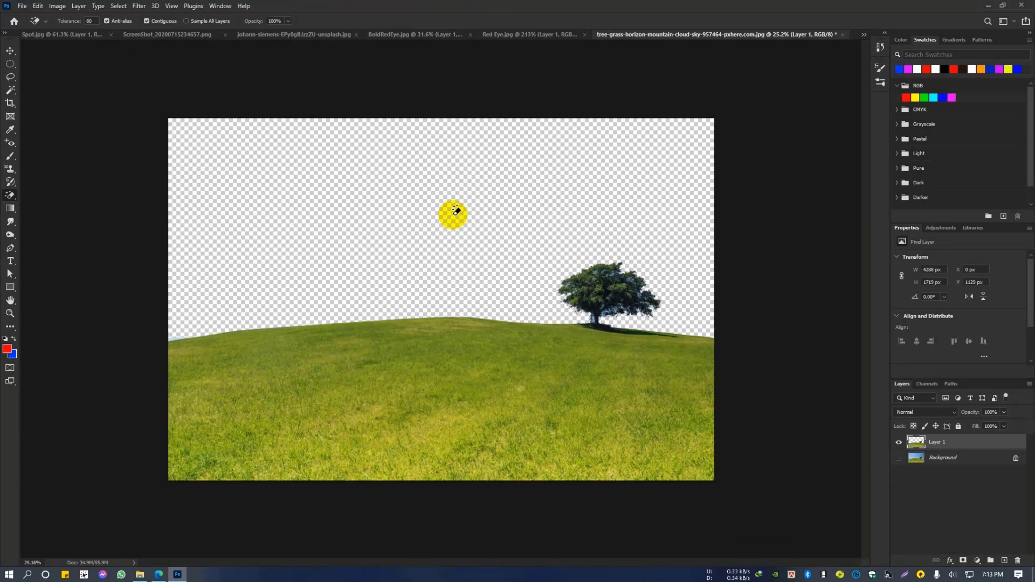
{"action": "key", "text": "ctrl+z"}
Turn off Contiguous for the Magic Eraser and erase the whole sky on Layer 1, including the gaps in the tree's foliage
{"action": "left_click", "coordinate": [145, 25]}
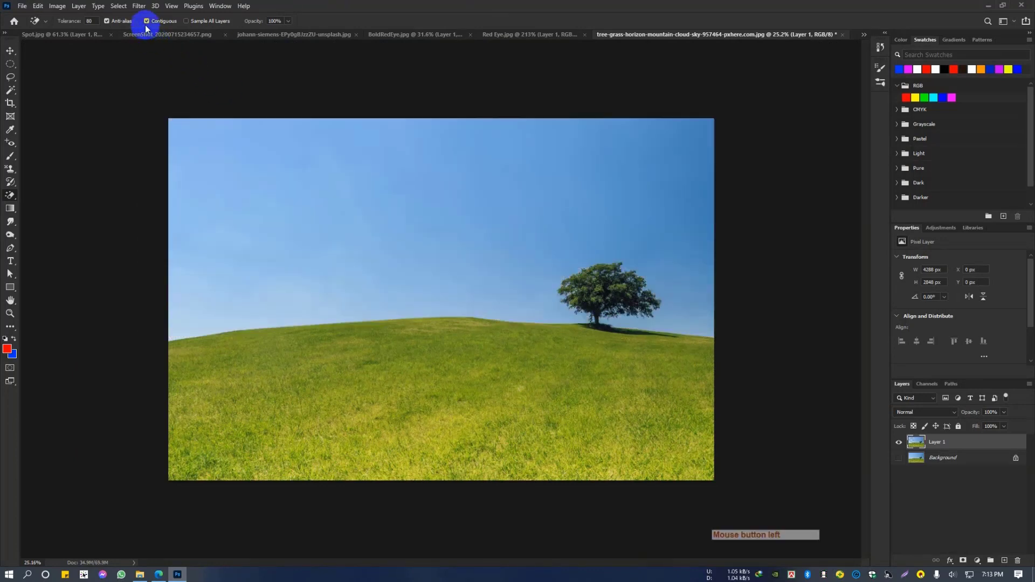
{"action": "left_click", "coordinate": [411, 210]}
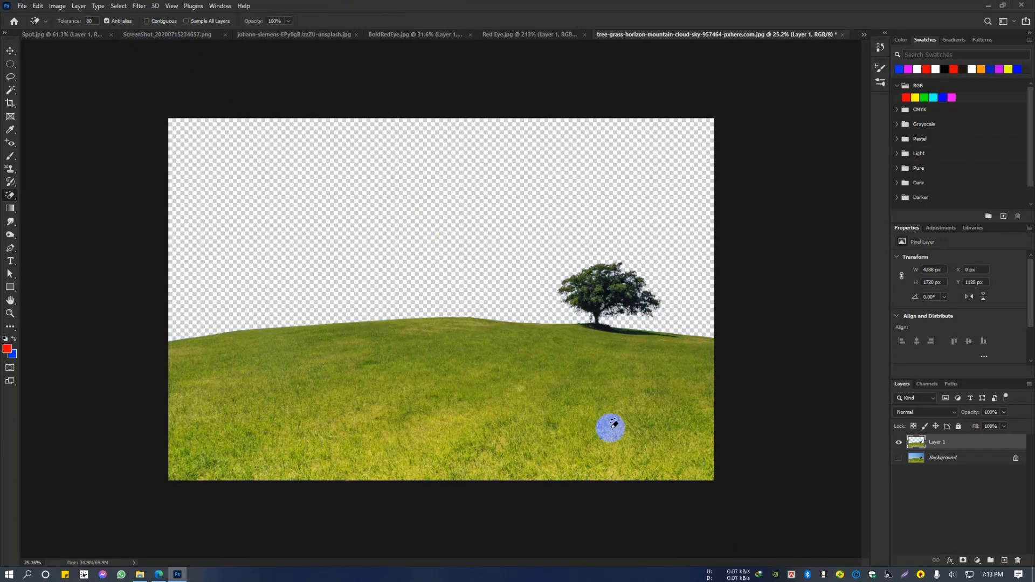
{"action": "scroll", "coordinate": [700, 281], "scroll_direction": "up", "scroll_amount": 3}
{"action": "scroll", "coordinate": [700, 280], "scroll_direction": "up", "scroll_amount": 5}
{"action": "scroll", "coordinate": [714, 340], "scroll_direction": "down", "scroll_amount": 2}
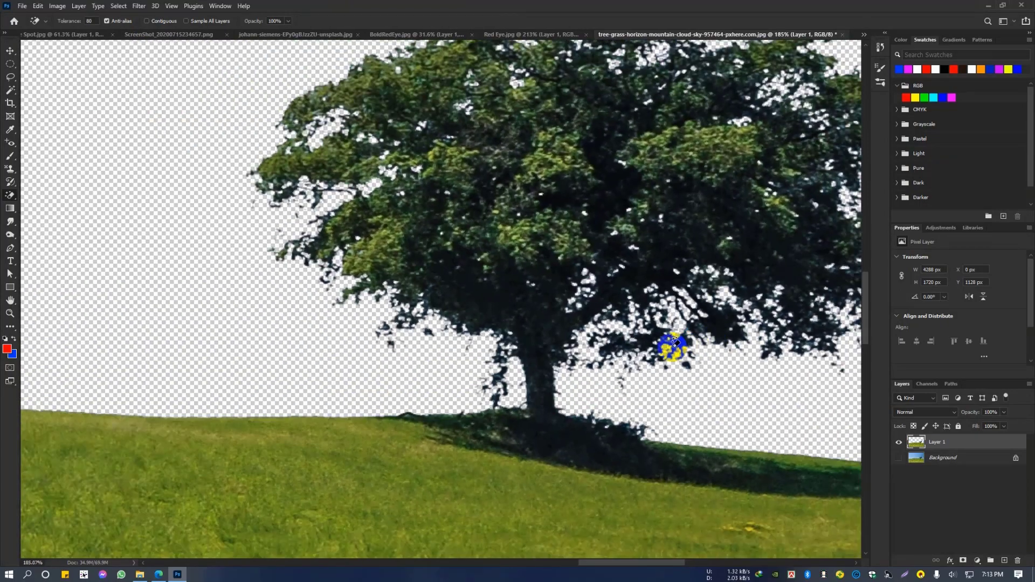
{"action": "scroll", "coordinate": [672, 347], "scroll_direction": "up", "scroll_amount": 2}
{"action": "scroll", "coordinate": [647, 344], "scroll_direction": "down", "scroll_amount": 6}
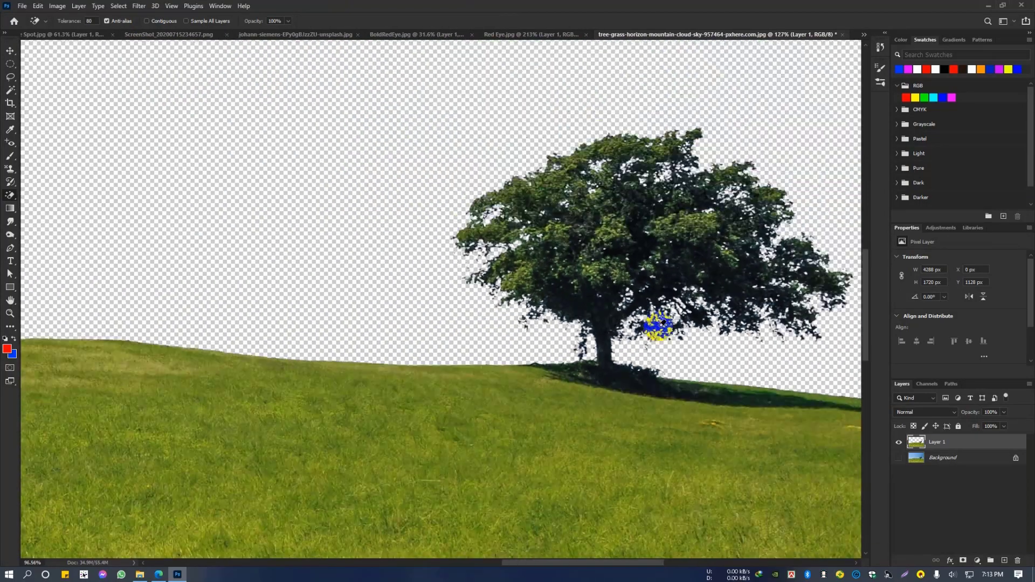
{"action": "scroll", "coordinate": [400, 300], "scroll_direction": "down", "scroll_amount": 2}
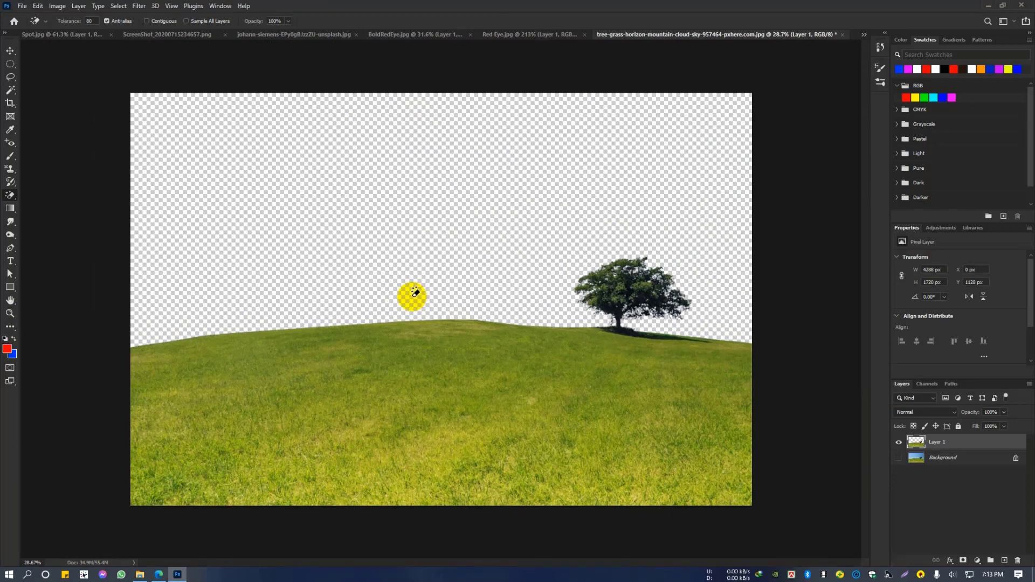
{"action": "scroll", "coordinate": [405, 293], "scroll_direction": "down", "scroll_amount": 1}
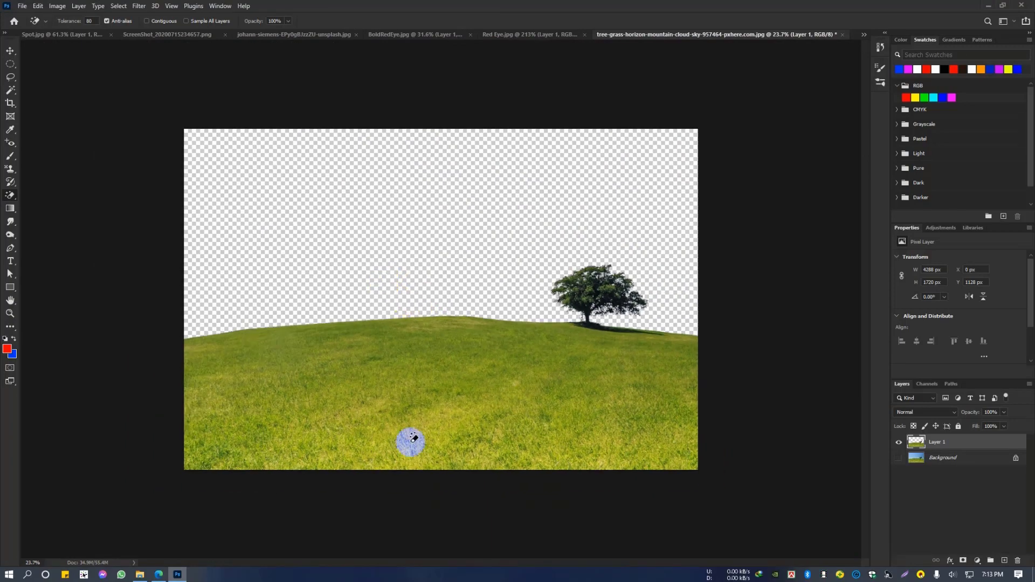
Check the lesson topics in the browser's course outline document, and close the landscape photo in Photoshop without saving its changes
{"action": "left_click", "coordinate": [161, 575]}
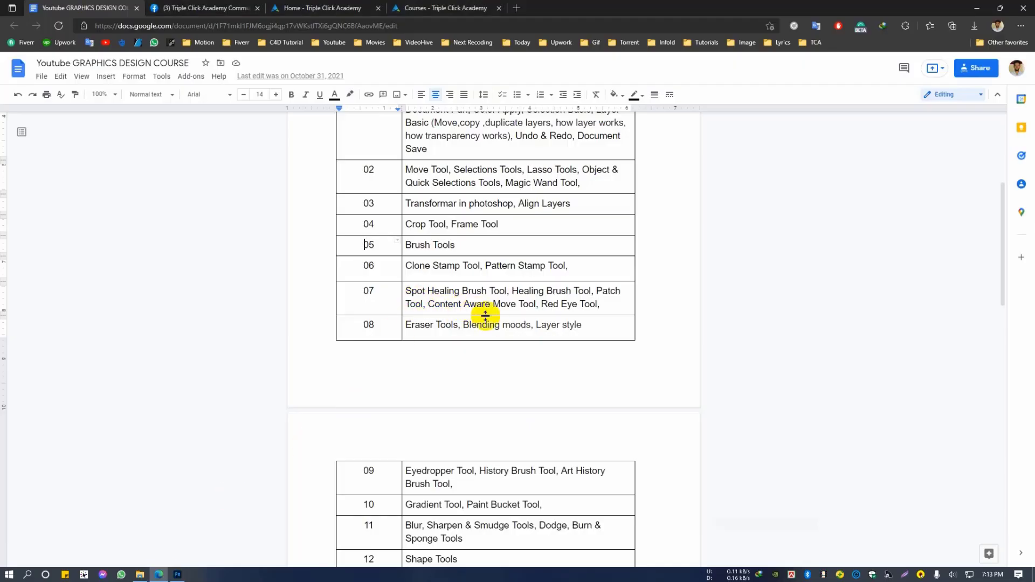
{"action": "left_click", "coordinate": [968, 10]}
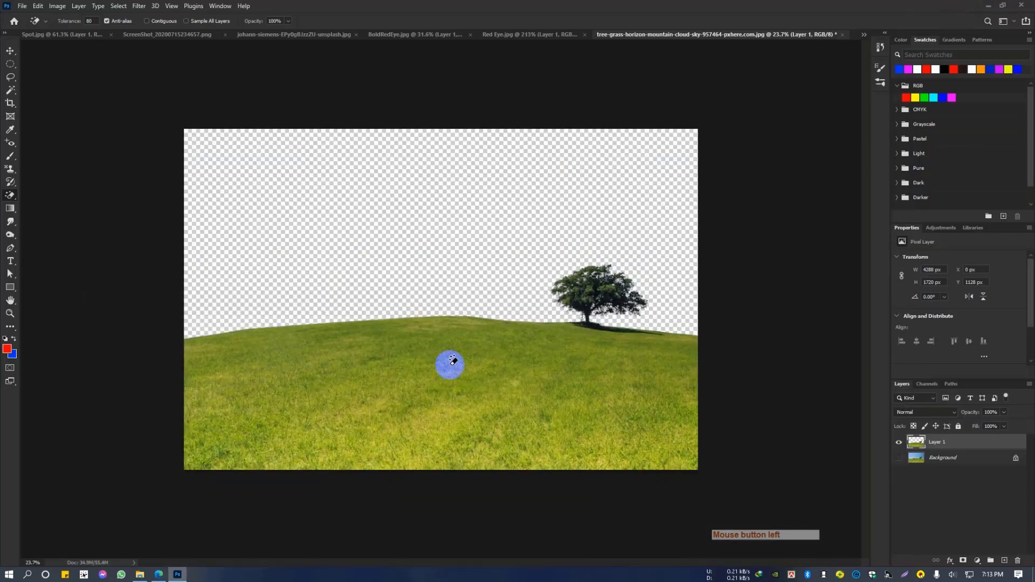
{"action": "left_click", "coordinate": [844, 36]}
{"action": "left_click", "coordinate": [520, 208]}
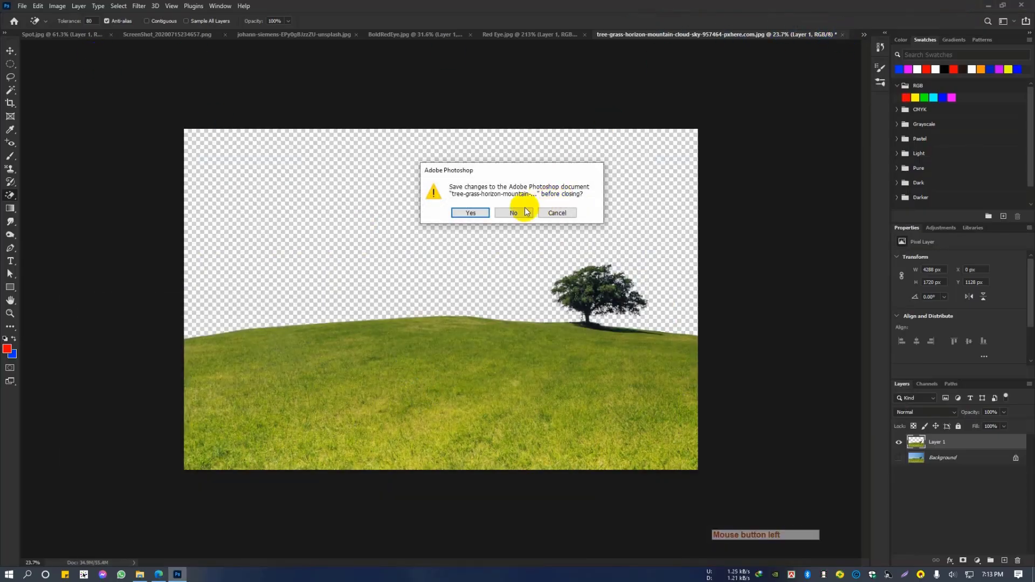
Preview the available blend modes, such as Darken and Subtract, on Layer 1 of BoldRedEye.jpg while keeping it on Normal
{"action": "left_click", "coordinate": [925, 413]}
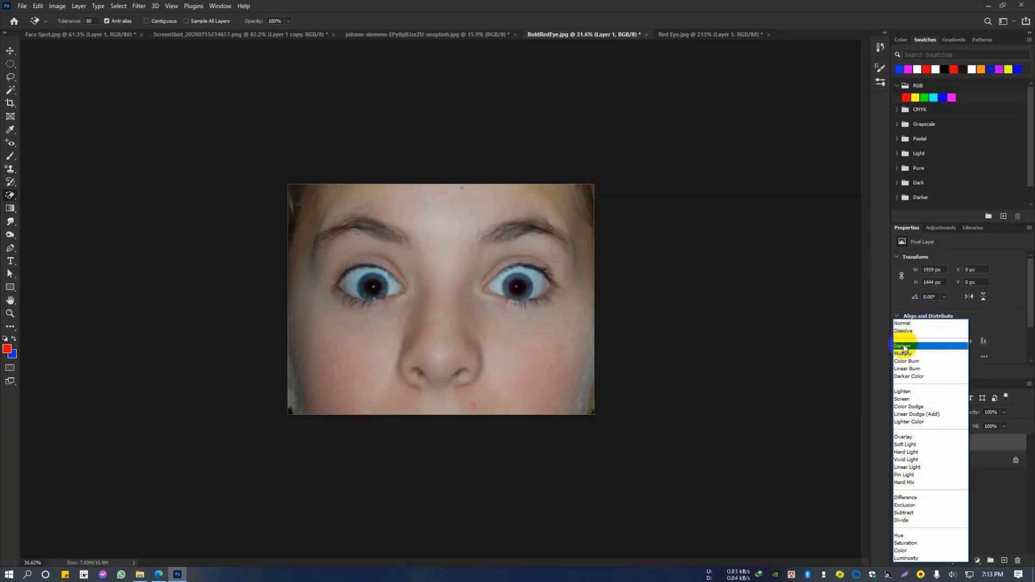
{"action": "left_click", "coordinate": [139, 574]}
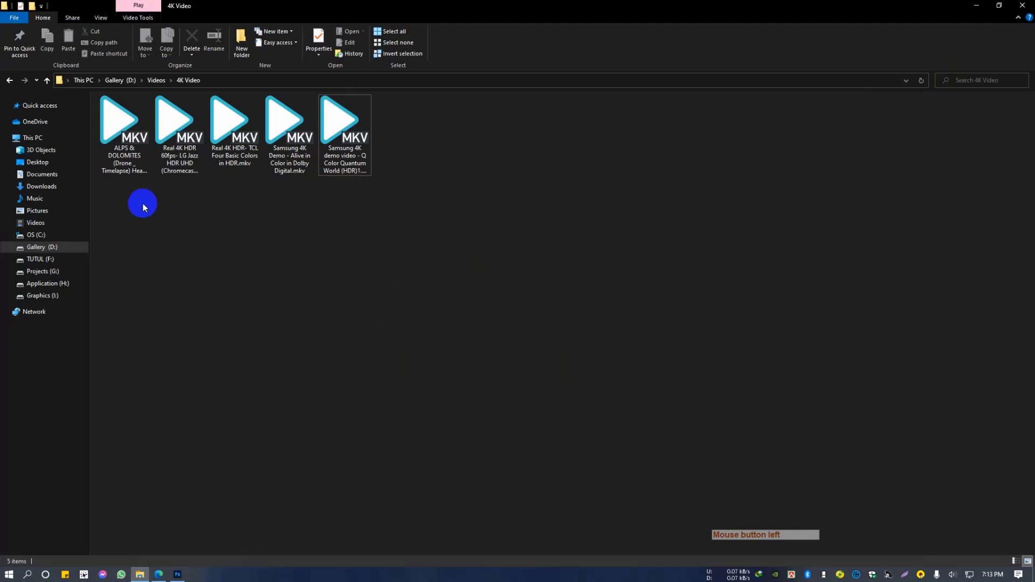
{"action": "left_click", "coordinate": [177, 574]}
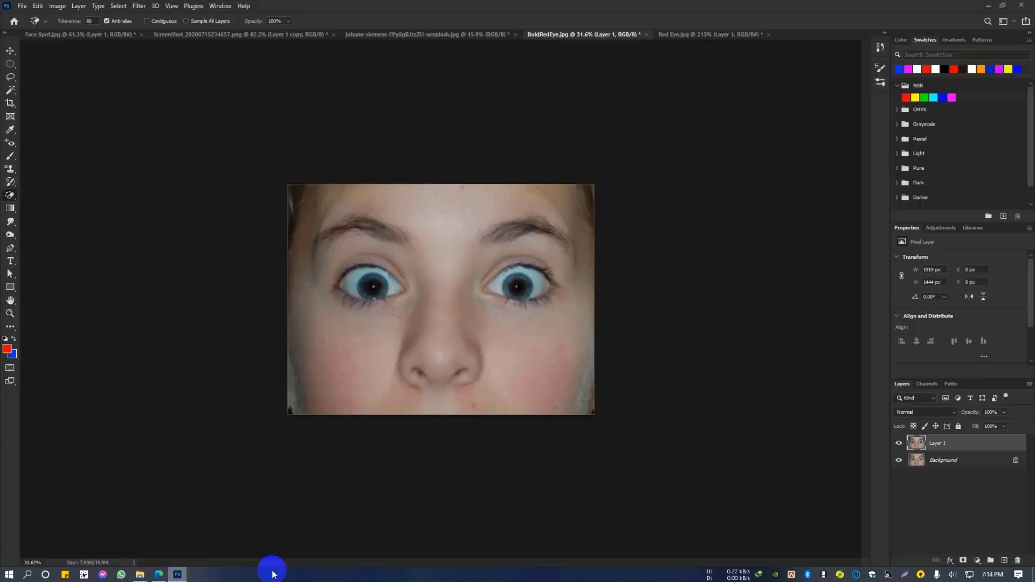
{"action": "left_click", "coordinate": [919, 411]}
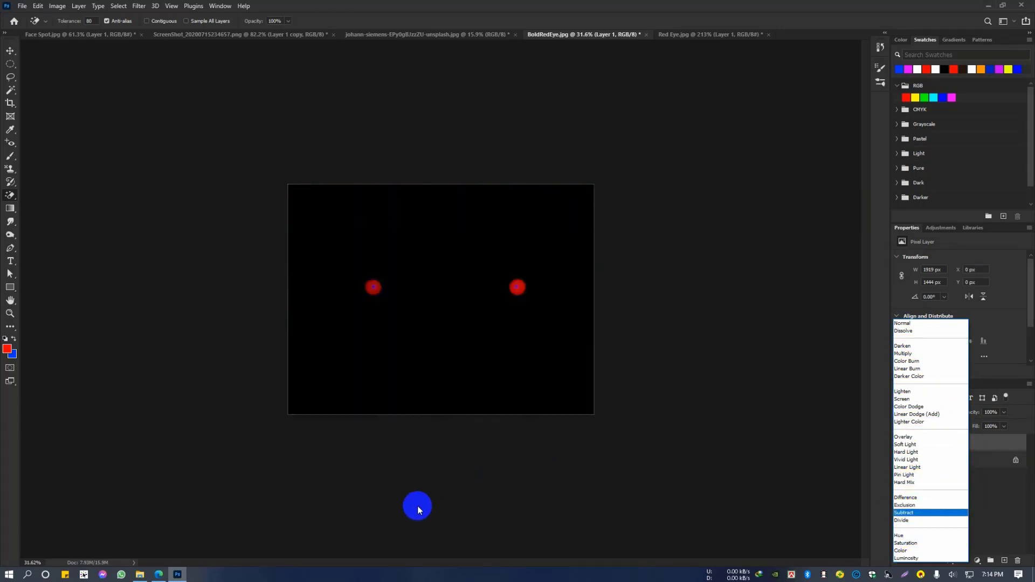
{"action": "left_click", "coordinate": [865, 182]}
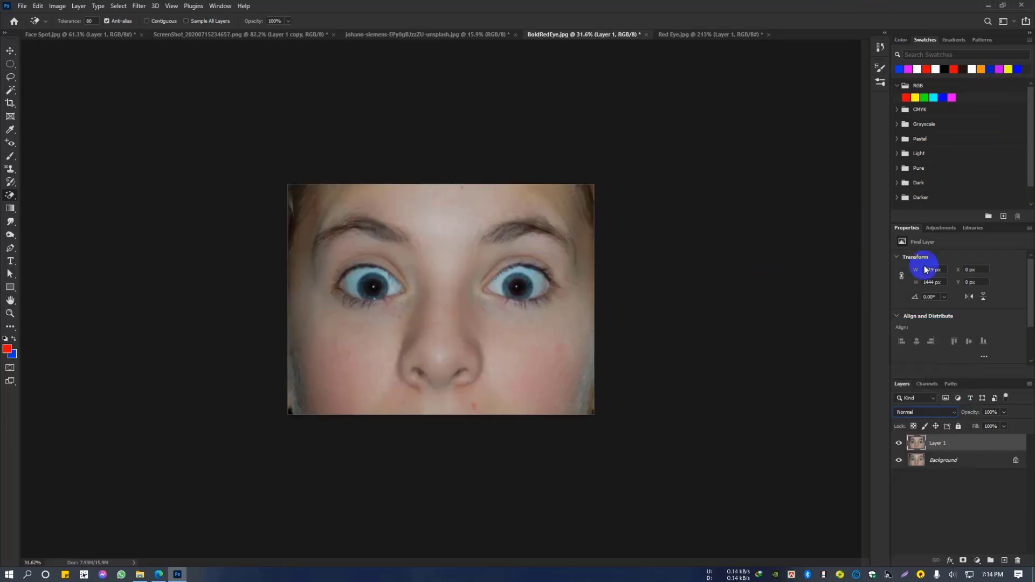
Open photoshop-blend-modes-list.png from the Desktop folder in File Explorer to view the blend mode groups
{"action": "left_click", "coordinate": [140, 574]}
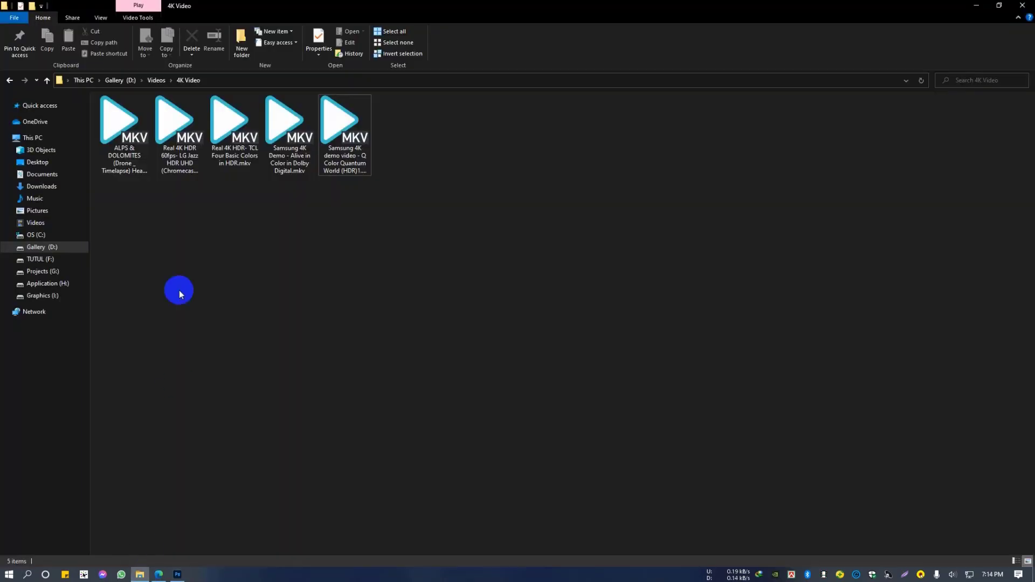
{"action": "left_click", "coordinate": [38, 161]}
{"action": "left_click", "coordinate": [447, 120]}
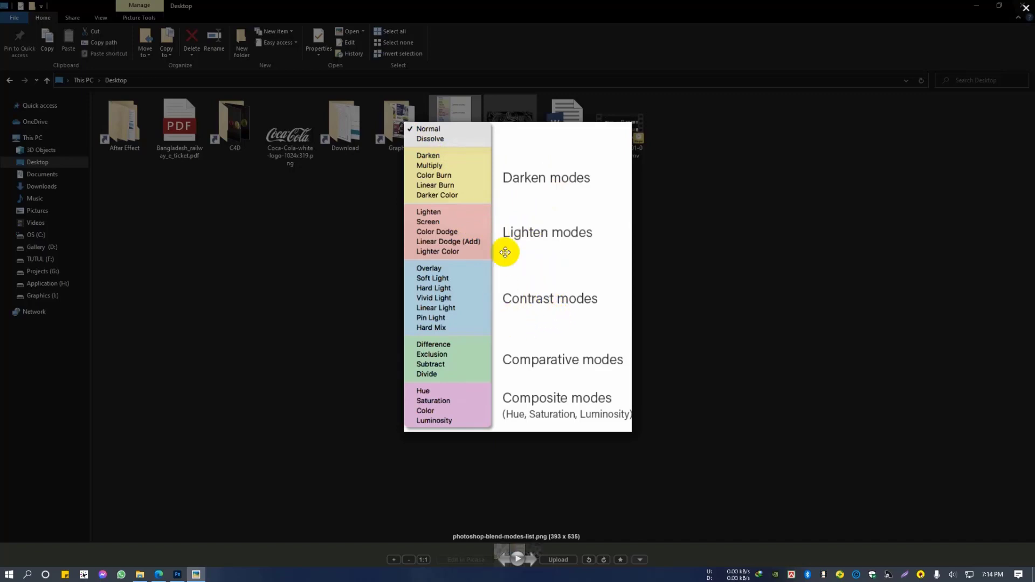
Compare the blend mode groups shown in photoshop-blend-modes-list.png with Photoshop's own blend mode list for Layer 1 of BoldRedEye.jpg
{"action": "scroll", "coordinate": [505, 252], "scroll_direction": "up", "scroll_amount": 2}
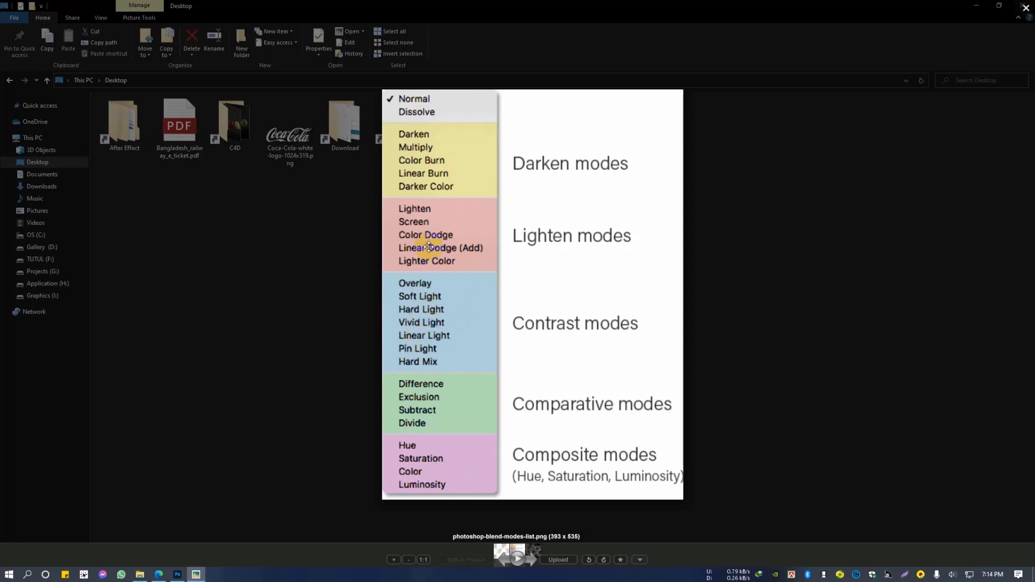
{"action": "left_click", "coordinate": [1022, 8]}
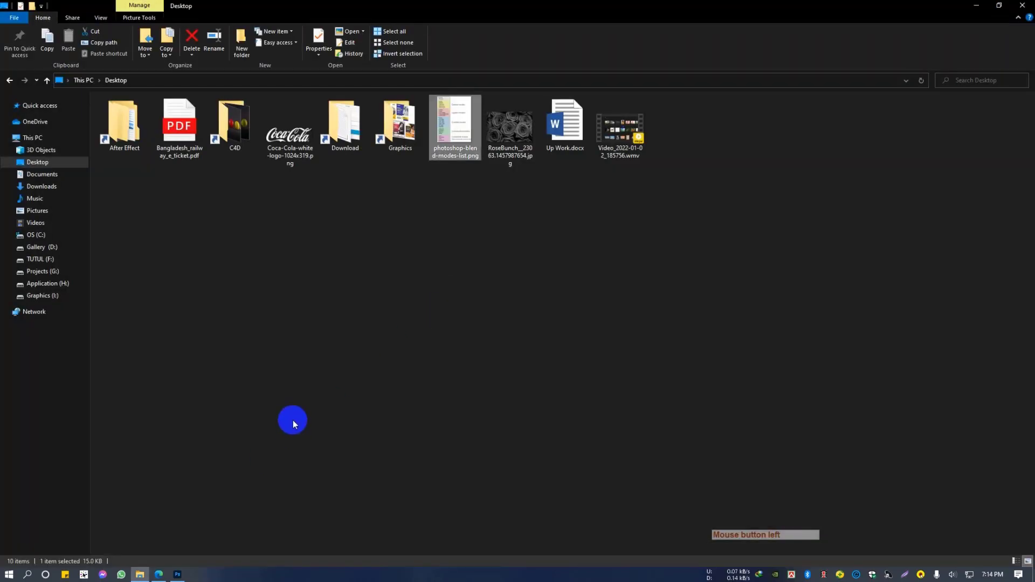
{"action": "left_click", "coordinate": [177, 574]}
{"action": "left_click", "coordinate": [938, 408]}
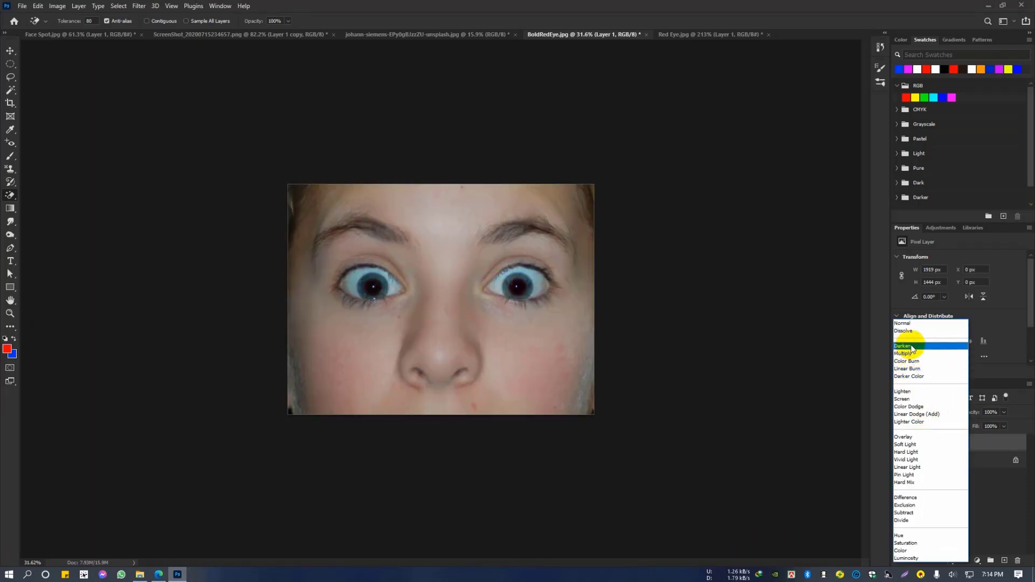
{"action": "left_click", "coordinate": [102, 533]}
{"action": "left_click", "coordinate": [141, 574]}
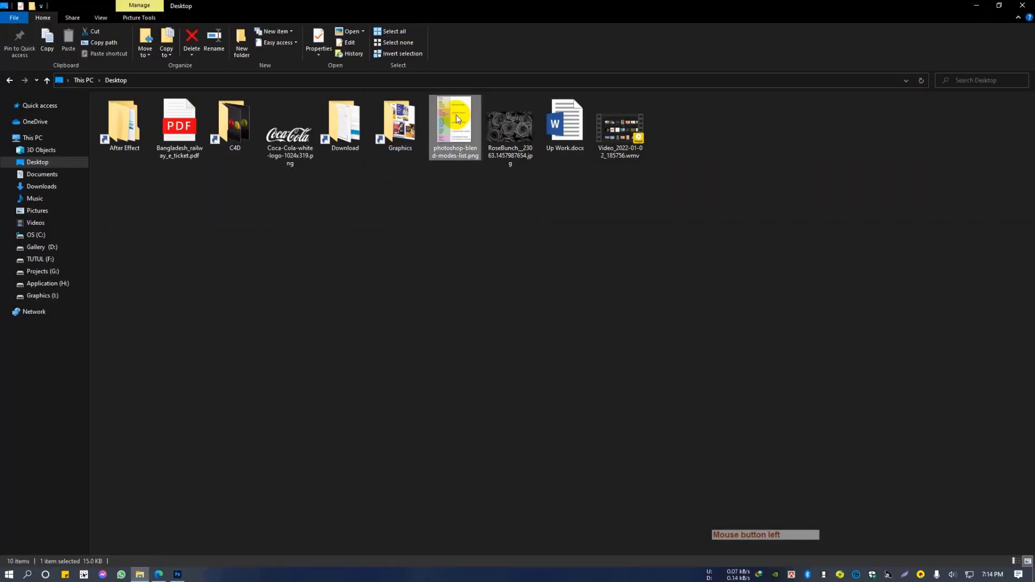
{"action": "double_click", "coordinate": [484, 169]}
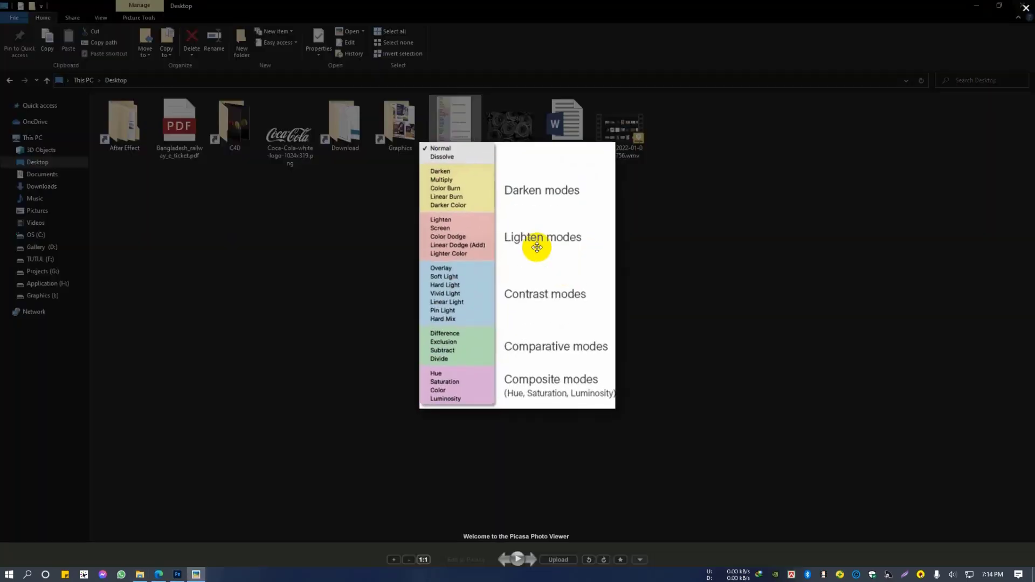
{"action": "left_click", "coordinate": [989, 11]}
{"action": "left_click", "coordinate": [973, 8]}
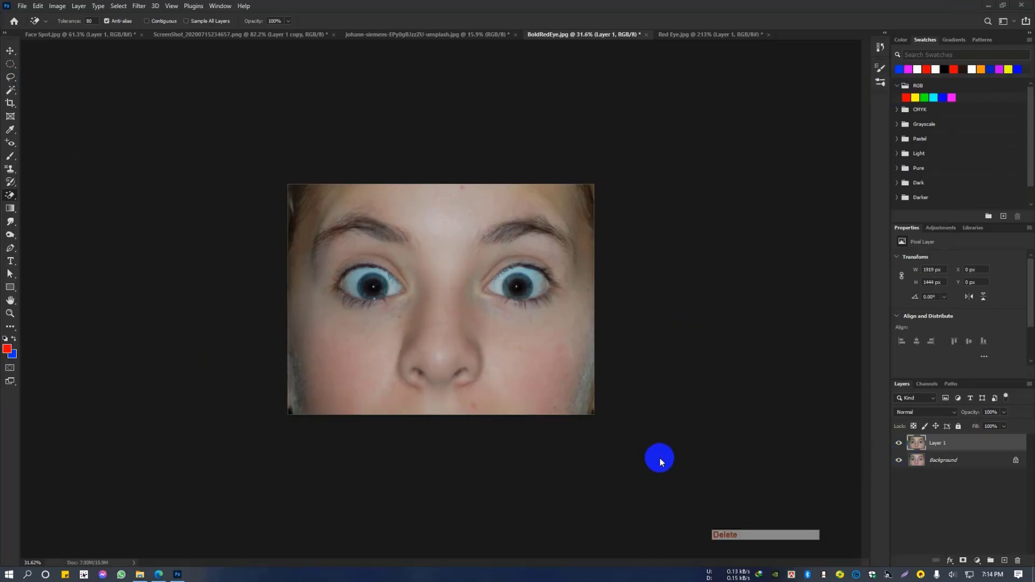
Open the grayscale rose photo RoseBunch__23063.1457987654.jpg from the Desktop folder in Photoshop and inspect it
{"action": "left_click", "coordinate": [23, 7]}
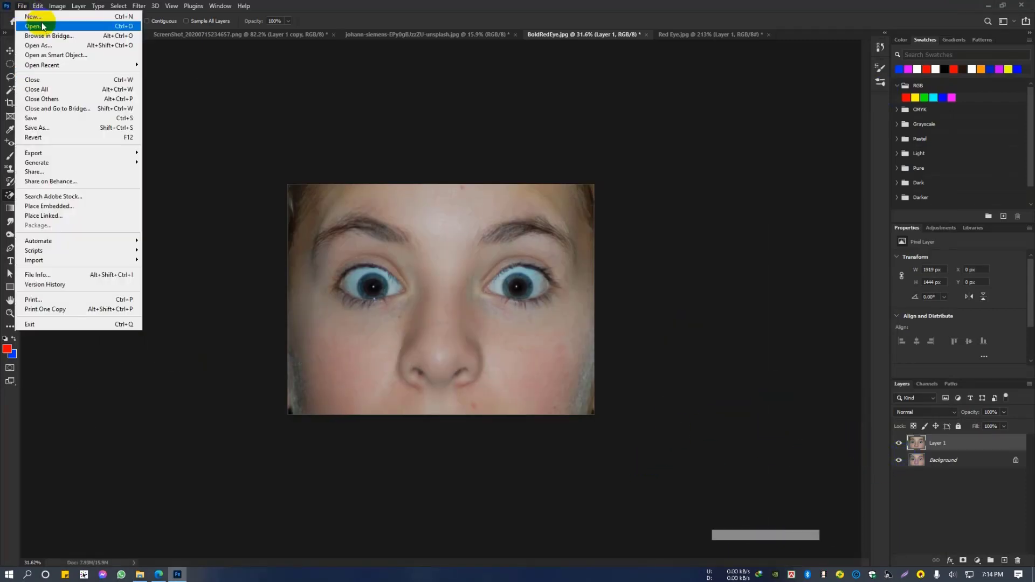
{"action": "left_click", "coordinate": [34, 26]}
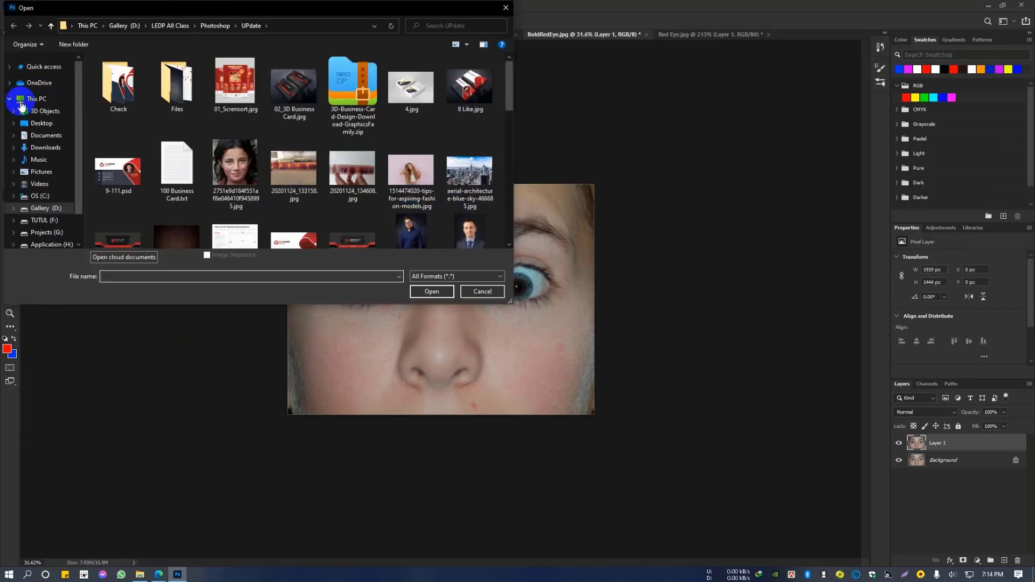
{"action": "left_click", "coordinate": [118, 165]}
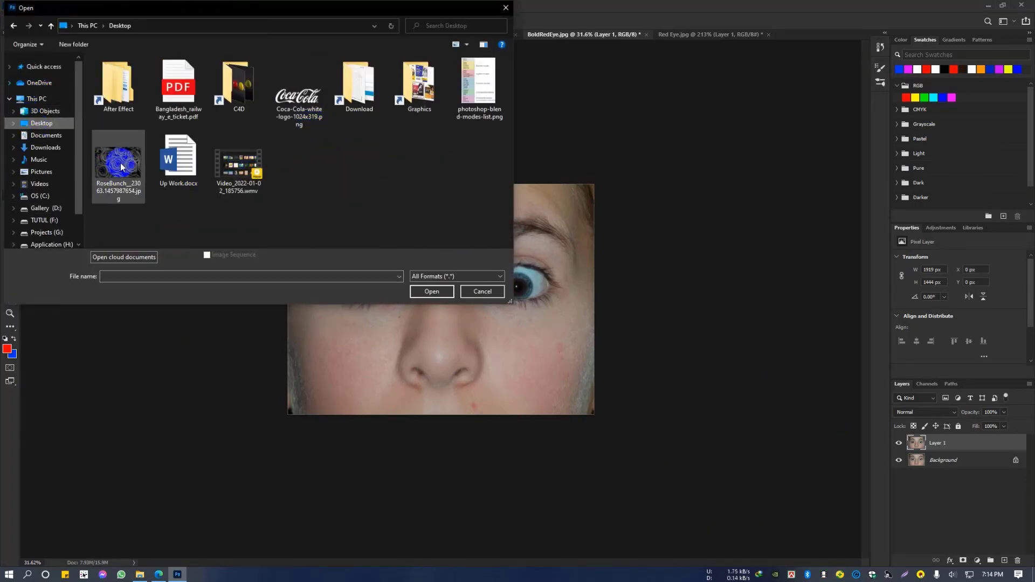
{"action": "left_click", "coordinate": [428, 291]}
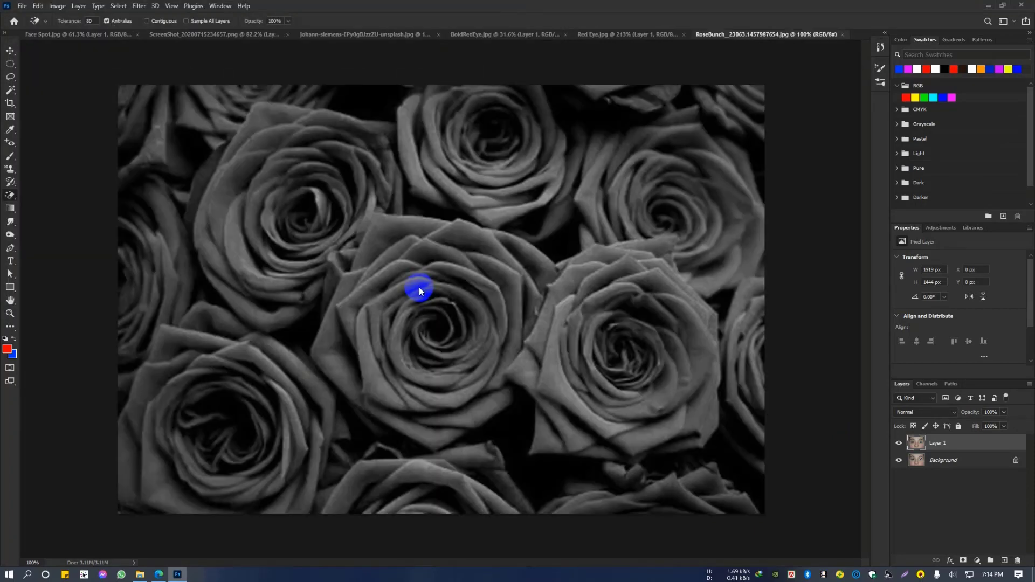
{"action": "scroll", "coordinate": [425, 277], "scroll_direction": "down", "scroll_amount": 6}
{"action": "scroll", "coordinate": [409, 259], "scroll_direction": "up", "scroll_amount": 2}
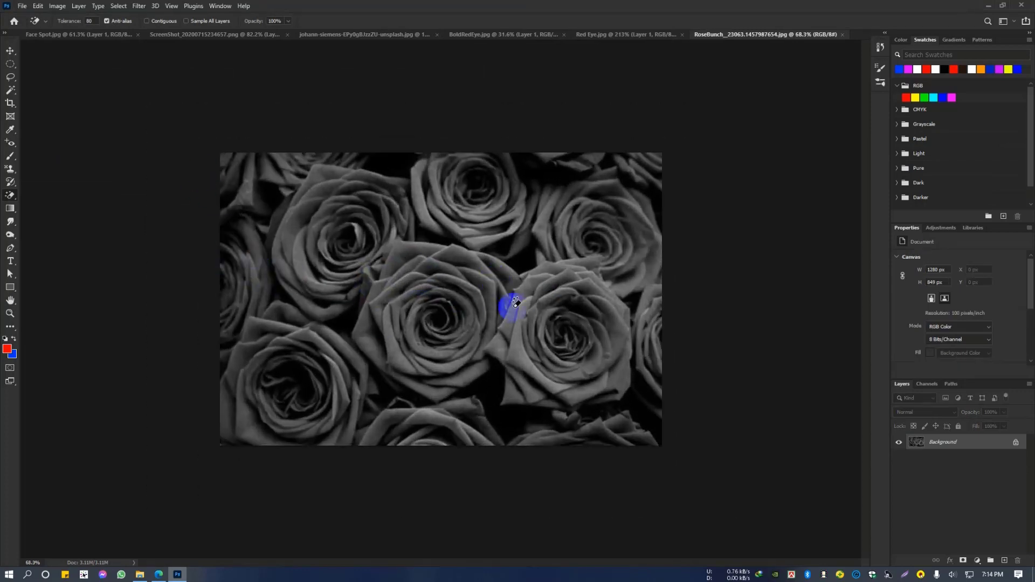
{"action": "scroll", "coordinate": [462, 273], "scroll_direction": "up", "scroll_amount": 3}
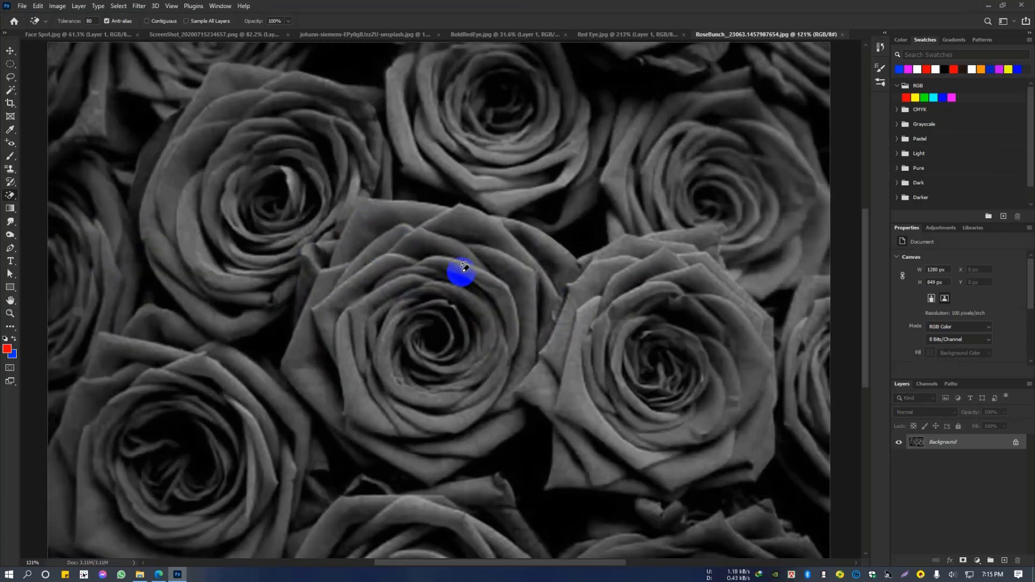
{"action": "scroll", "coordinate": [464, 270], "scroll_direction": "down", "scroll_amount": 3}
{"action": "scroll", "coordinate": [464, 268], "scroll_direction": "down", "scroll_amount": 2}
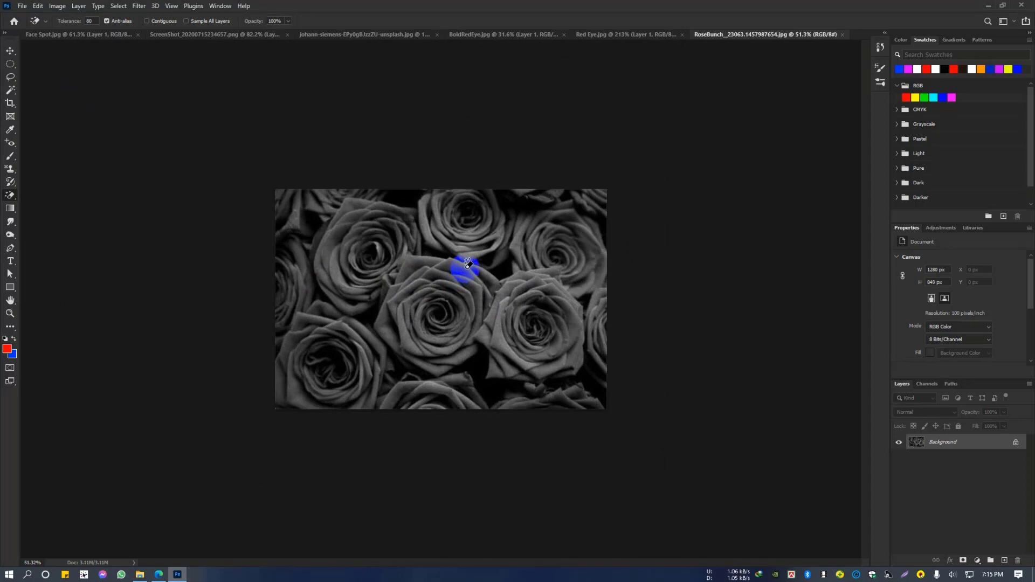
Add a new layer above the rose photo's background and fill it with red ff0000 as the foreground color
{"action": "left_click", "coordinate": [10, 51]}
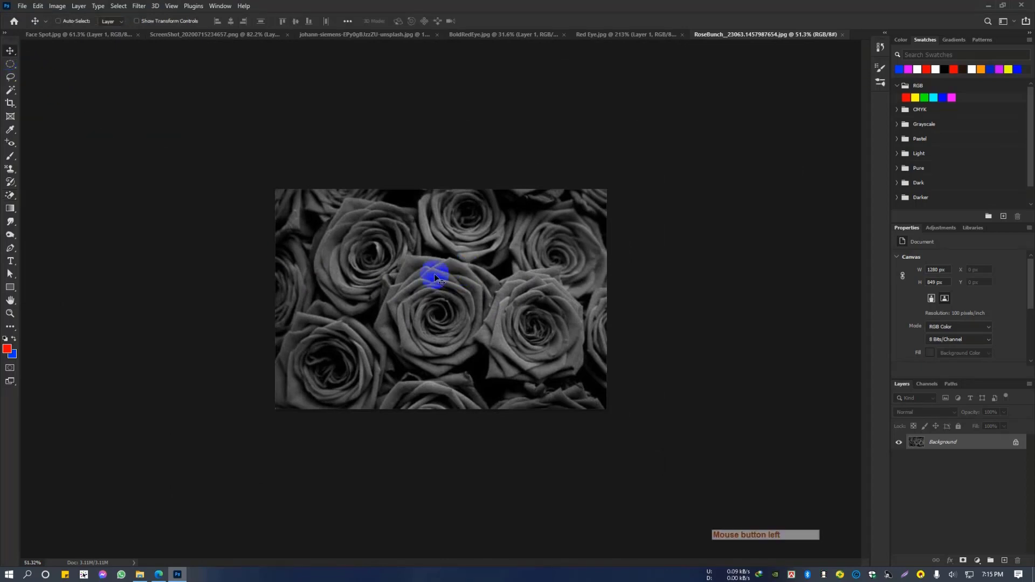
{"action": "scroll", "coordinate": [423, 265], "scroll_direction": "up", "scroll_amount": 2}
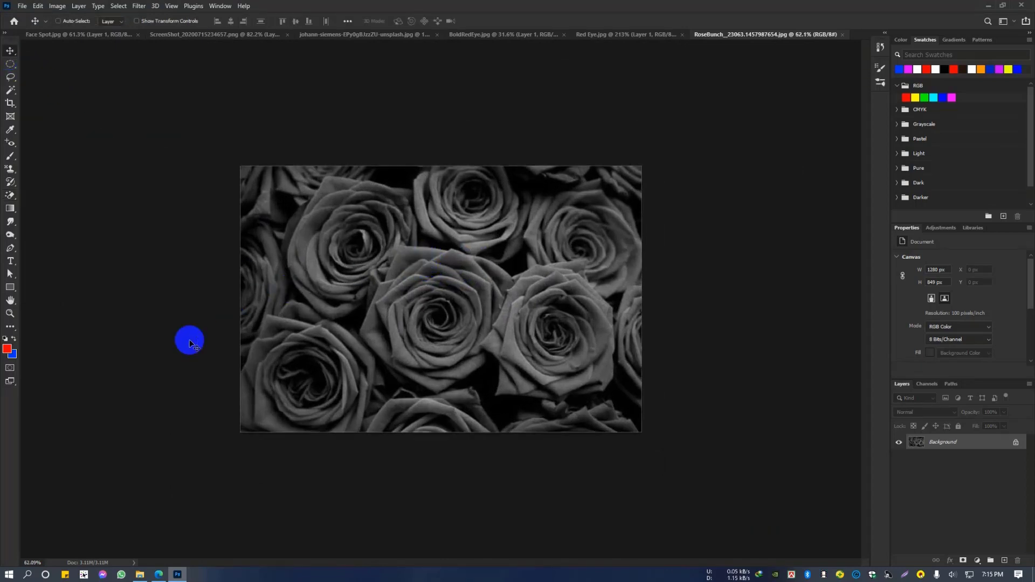
{"action": "left_click", "coordinate": [1004, 561]}
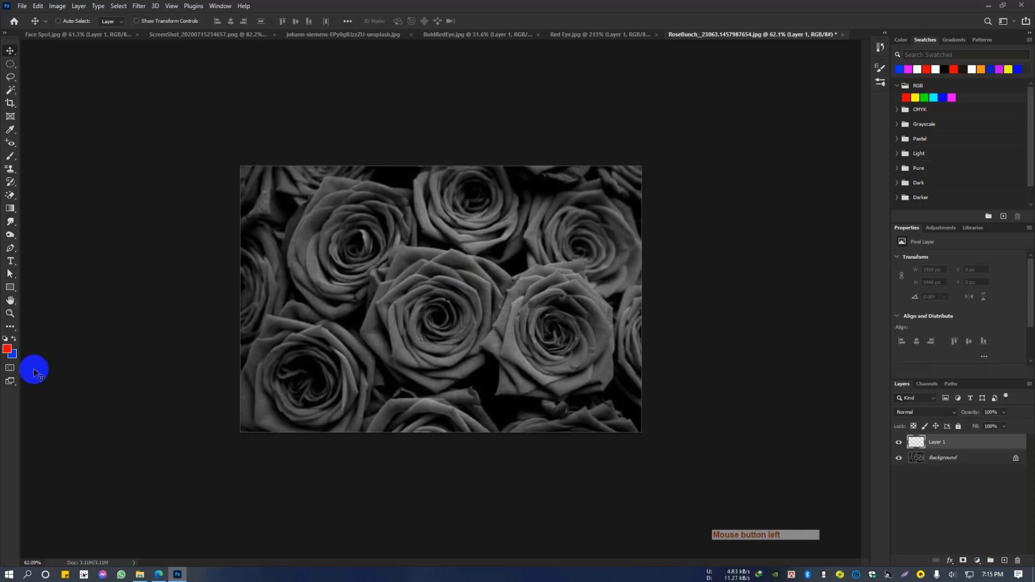
{"action": "left_click", "coordinate": [9, 348]}
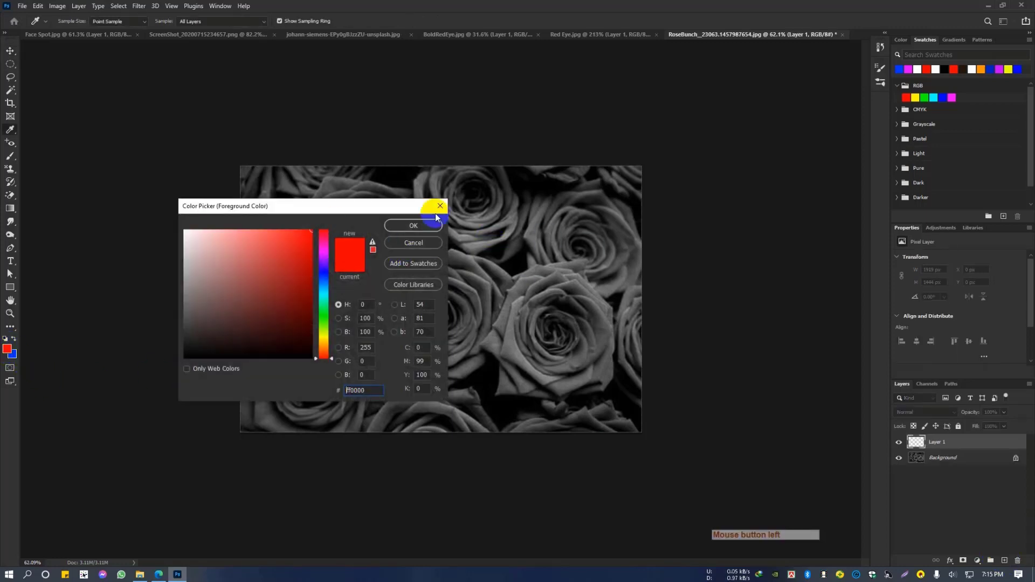
{"action": "left_click", "coordinate": [412, 226]}
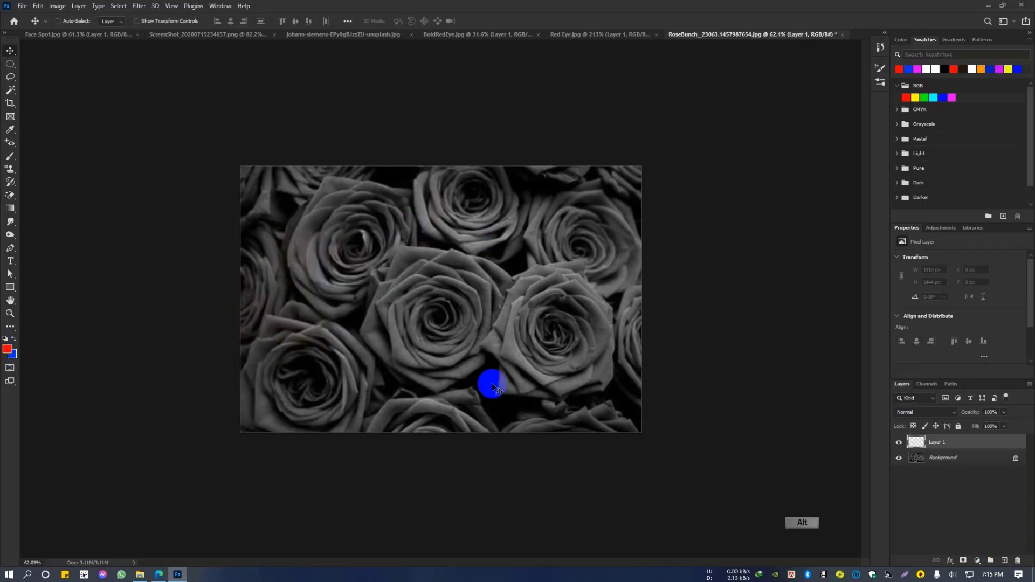
{"action": "key", "text": "alt+BackSpace"}
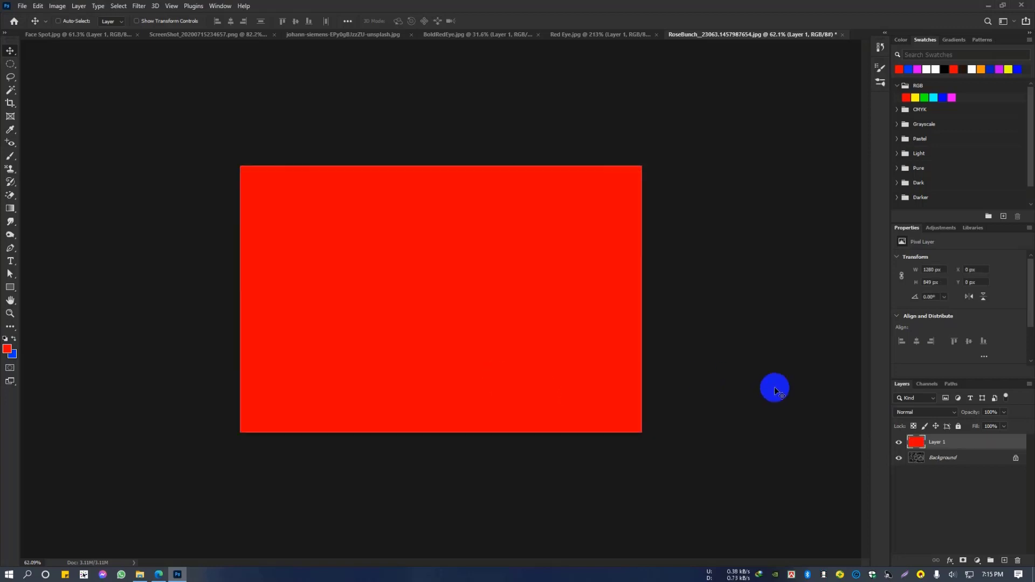
Set the red layer's blend mode to Multiply and compare the roses with the layer hidden and shown
{"action": "left_click", "coordinate": [902, 413]}
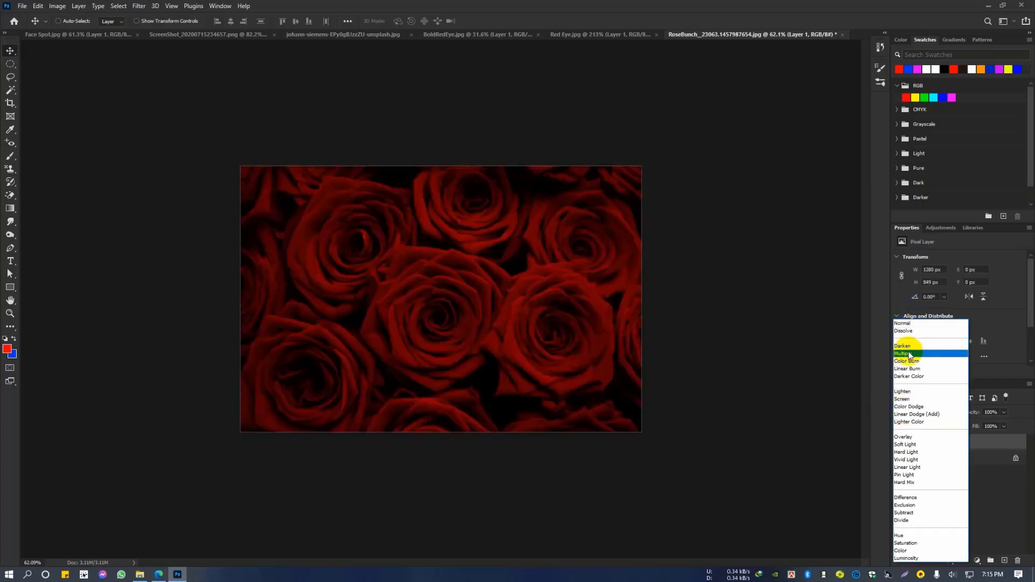
{"action": "left_click", "coordinate": [911, 349]}
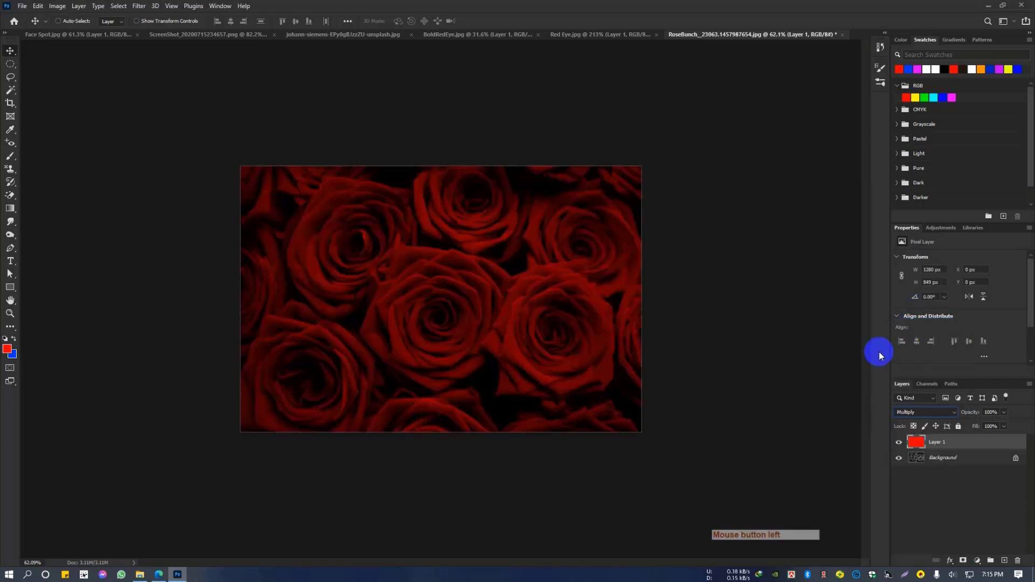
{"action": "left_click", "coordinate": [899, 442]}
{"action": "left_click", "coordinate": [899, 442]}
{"action": "scroll", "coordinate": [511, 315], "scroll_direction": "up", "scroll_amount": 5}
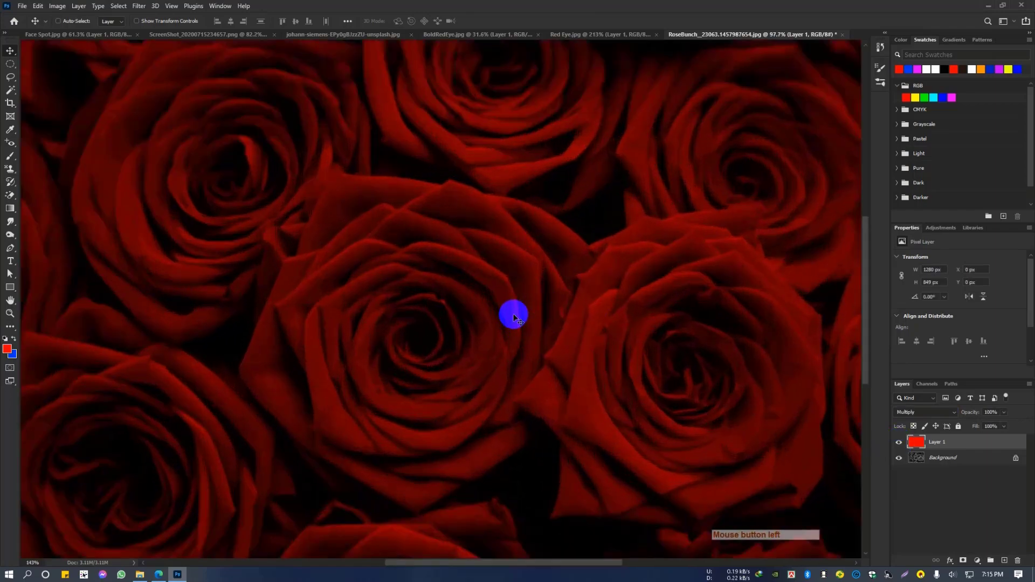
{"action": "scroll", "coordinate": [514, 317], "scroll_direction": "down", "scroll_amount": 3}
{"action": "scroll", "coordinate": [514, 317], "scroll_direction": "down", "scroll_amount": 2}
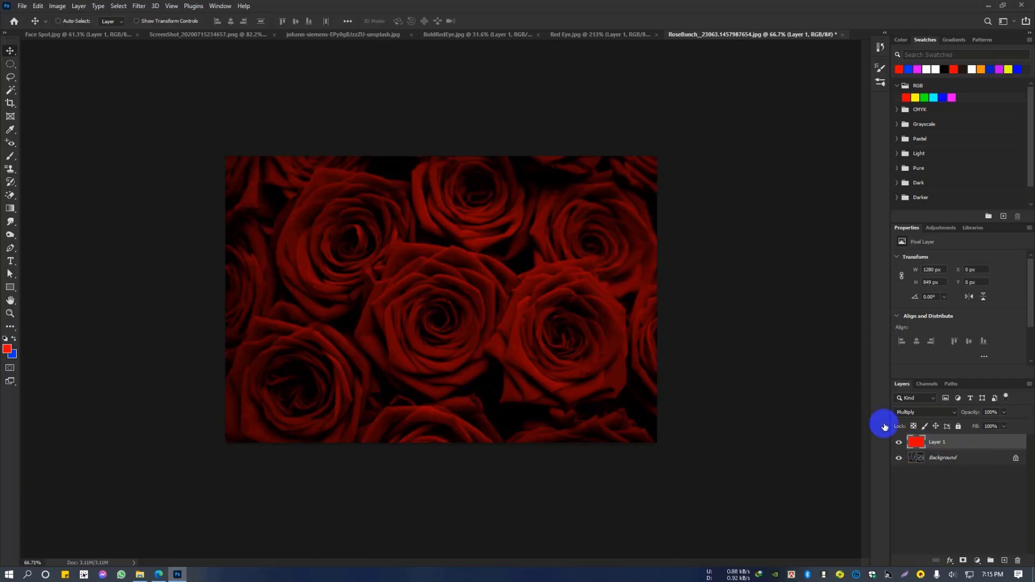
Try a blue-violet foreground color as the fill of the Multiply layer, and undo that fill
{"action": "double_click", "coordinate": [916, 444]}
{"action": "left_click", "coordinate": [866, 178]}
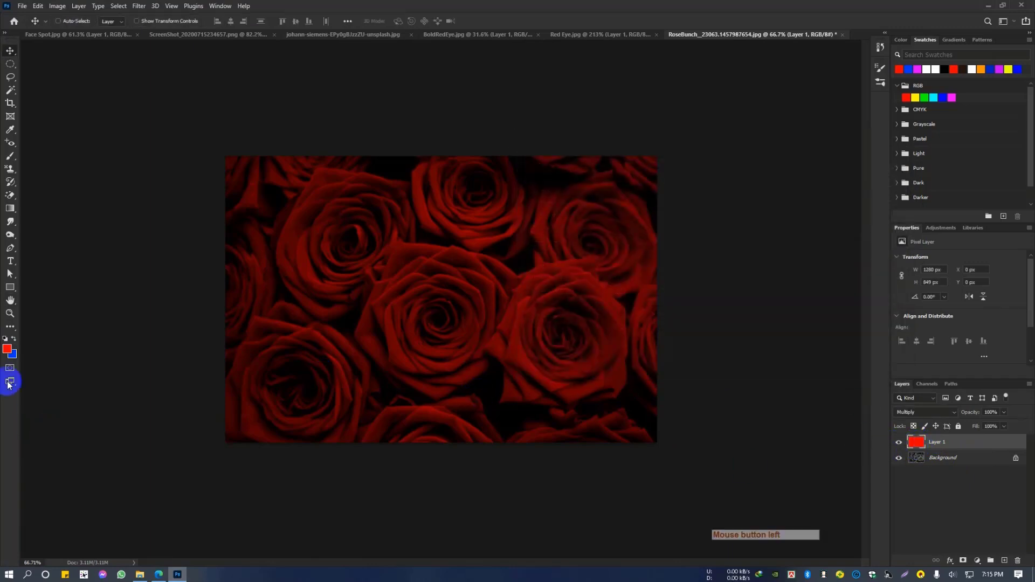
{"action": "left_click", "coordinate": [9, 351]}
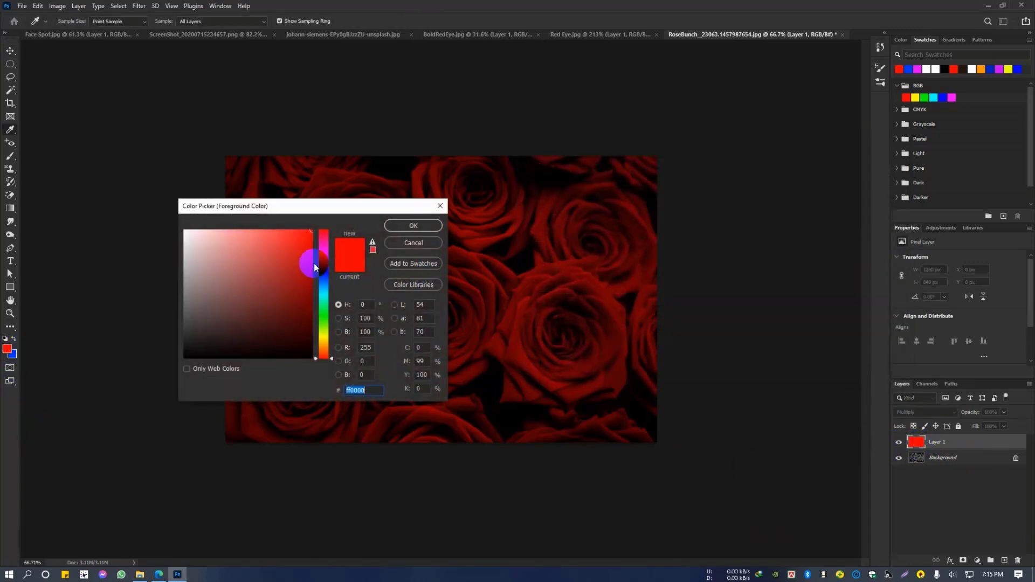
{"action": "mouse_move", "coordinate": [314, 264]}
{"action": "left_mouse_down"}
{"action": "mouse_move", "coordinate": [321, 252]}
{"action": "mouse_move", "coordinate": [330, 269]}
{"action": "left_mouse_up"}
{"action": "left_click", "coordinate": [413, 226]}
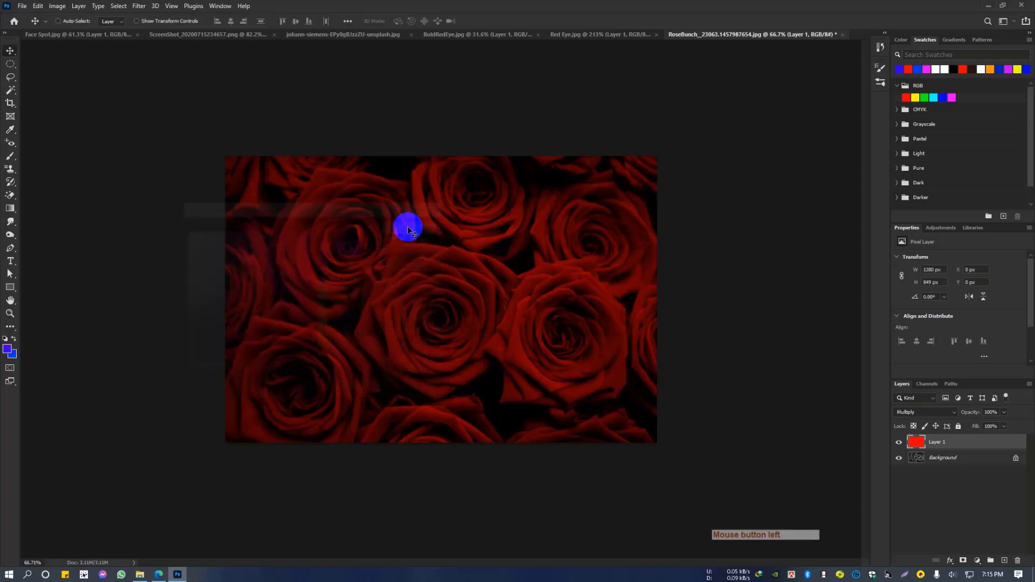
{"action": "key", "text": "alt+BackSpace"}
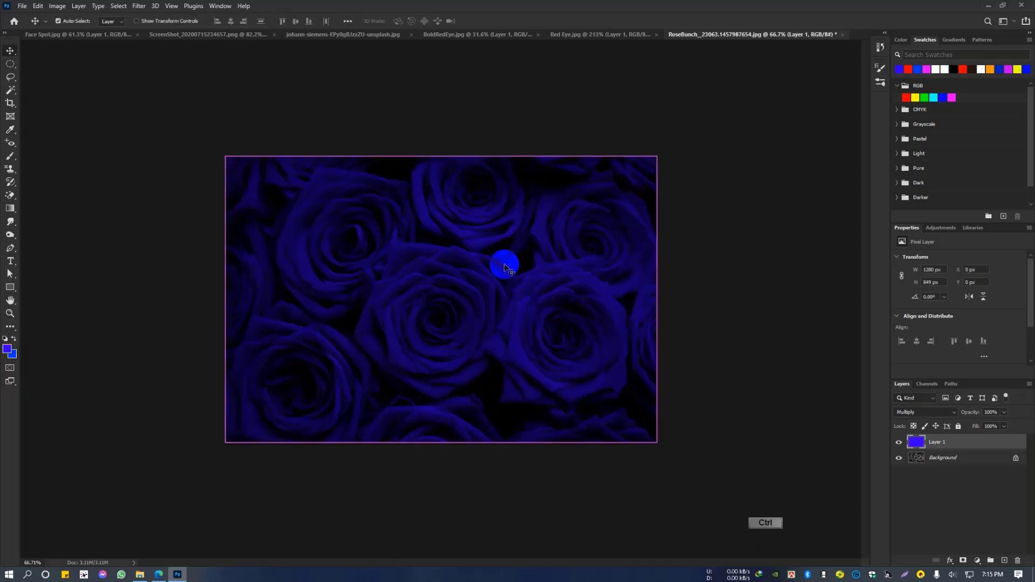
{"action": "key", "text": "ctrl+z"}
{"action": "scroll", "coordinate": [472, 259], "scroll_direction": "up", "scroll_amount": 2}
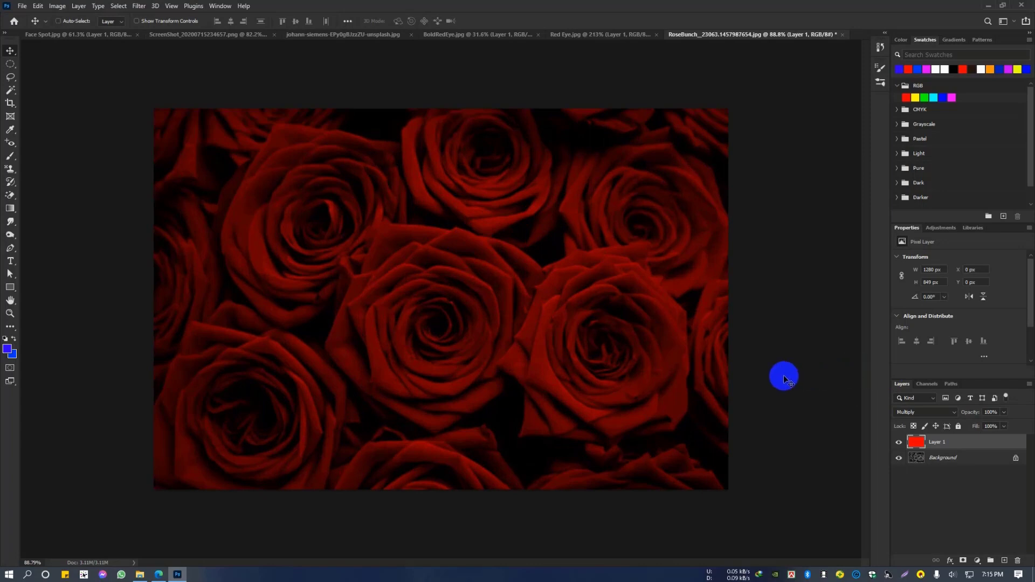
Open pexels-photo as Smart Object-1.jpg from the LEDP All Class\Photoshop folder on the Gallery (D:) drive
{"action": "left_click", "coordinate": [22, 5]}
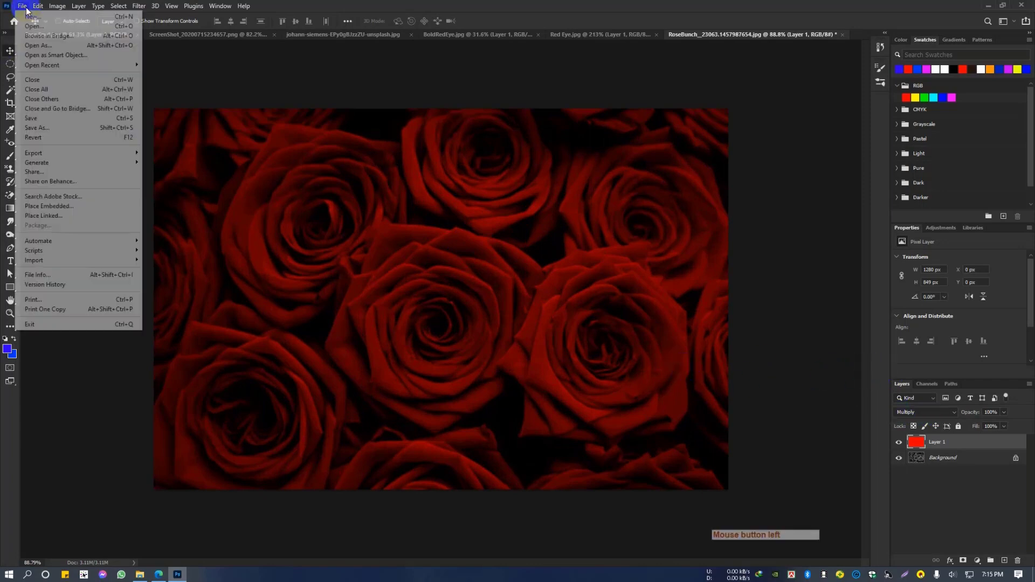
{"action": "left_click", "coordinate": [30, 28]}
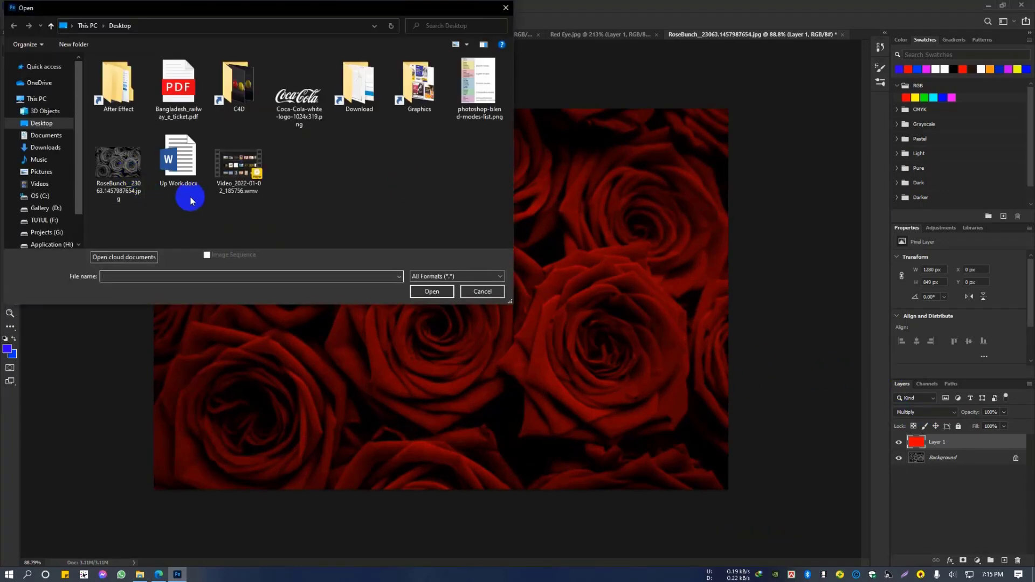
{"action": "left_click", "coordinate": [43, 208]}
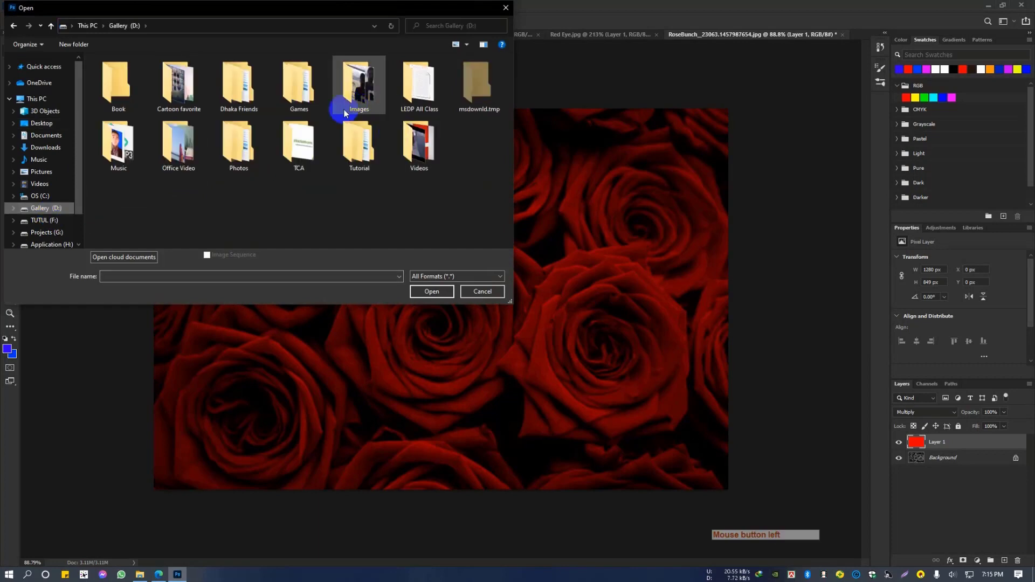
{"action": "left_click", "coordinate": [294, 95]}
{"action": "left_click", "coordinate": [255, 96]}
{"action": "double_click", "coordinate": [439, 96]}
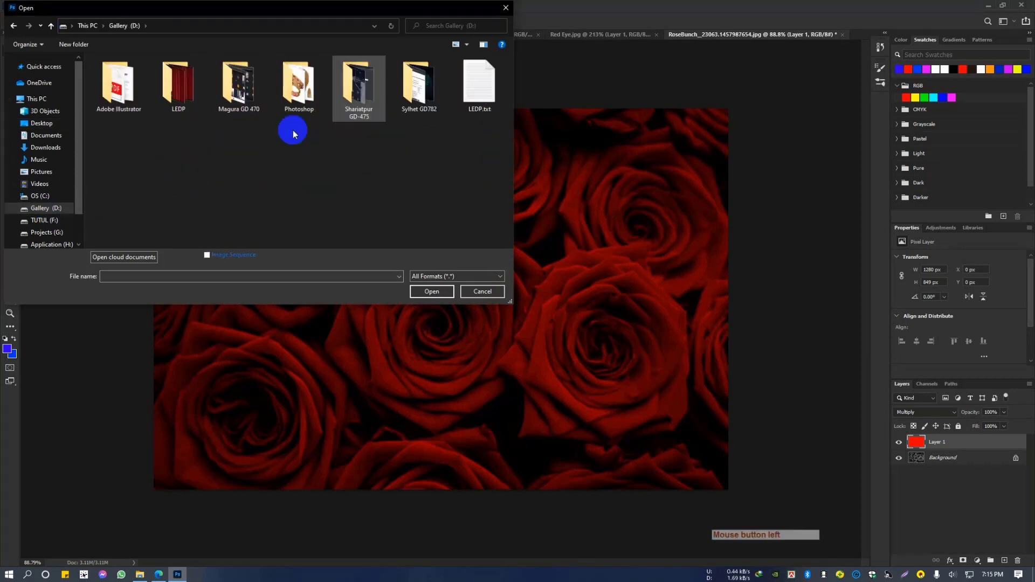
{"action": "left_click", "coordinate": [314, 97]}
{"action": "double_click", "coordinate": [314, 97]}
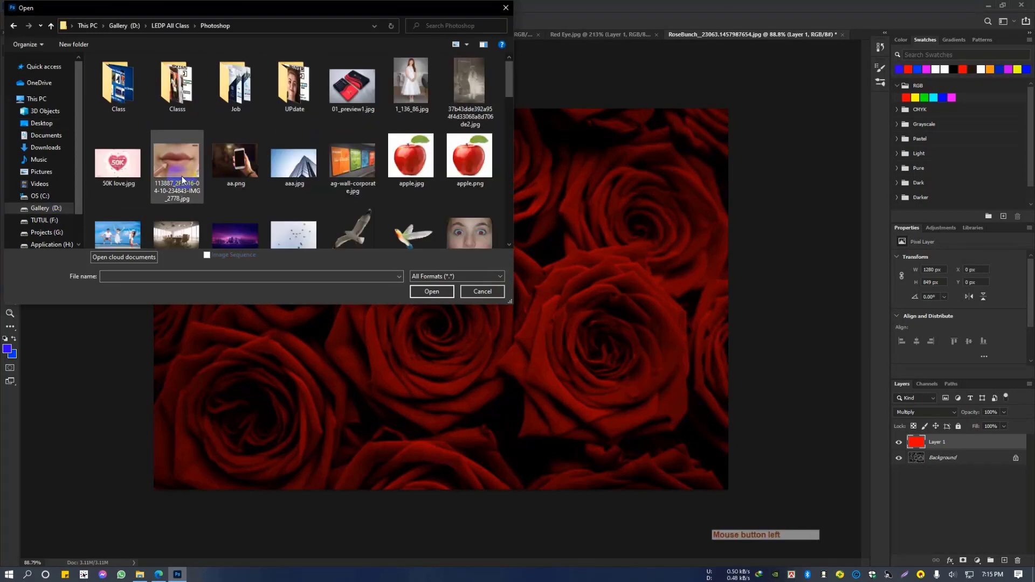
{"action": "scroll", "coordinate": [231, 189], "scroll_direction": "down", "scroll_amount": 10}
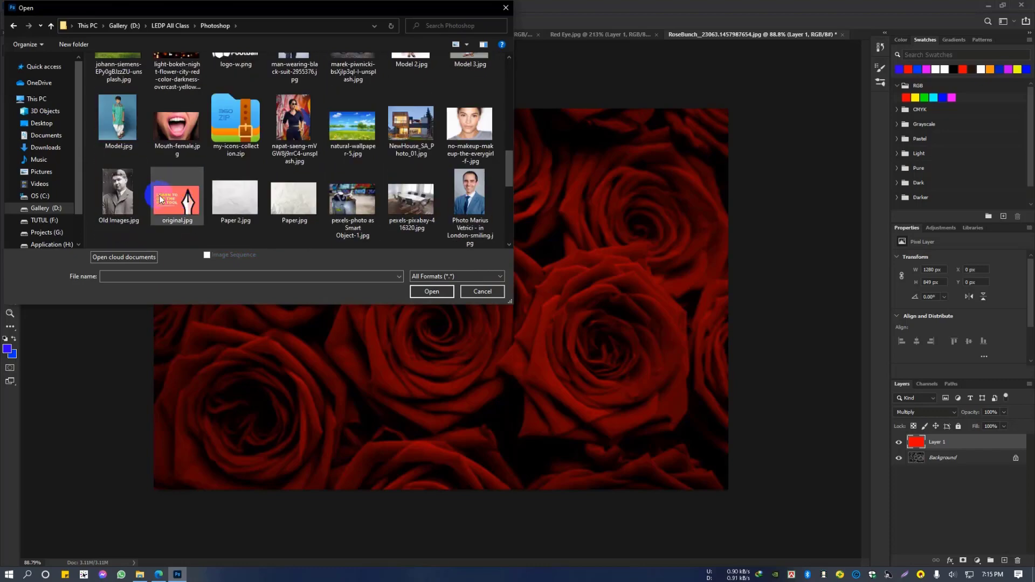
{"action": "scroll", "coordinate": [302, 173], "scroll_direction": "down", "scroll_amount": 2}
{"action": "left_click", "coordinate": [369, 137]}
{"action": "left_click", "coordinate": [444, 291]}
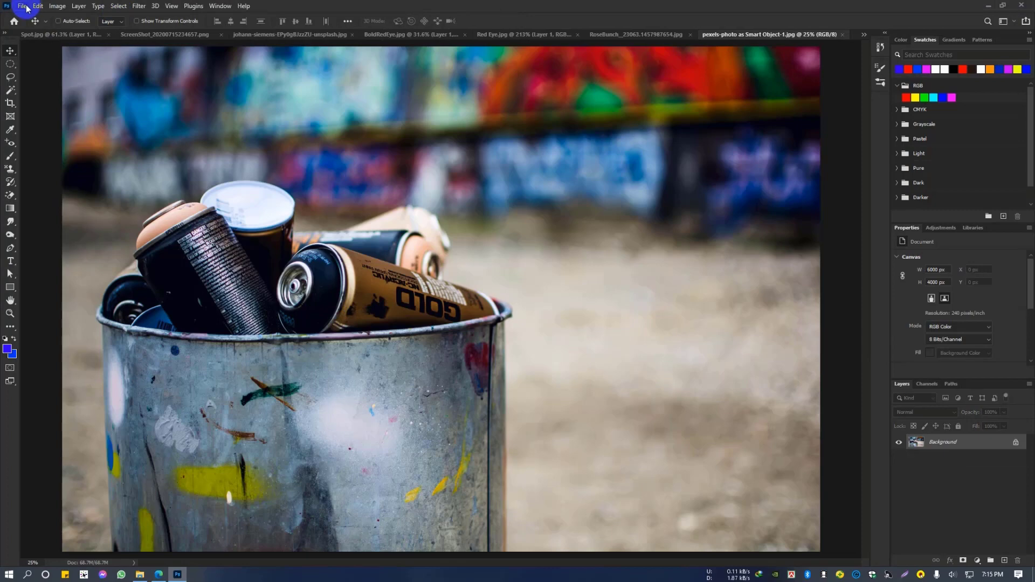
Place Smoke.jpg from the LEDP All Class\Photoshop folder as an embedded object over the spray can photo
{"action": "left_click", "coordinate": [23, 5]}
{"action": "mouse_move", "coordinate": [43, 240]}
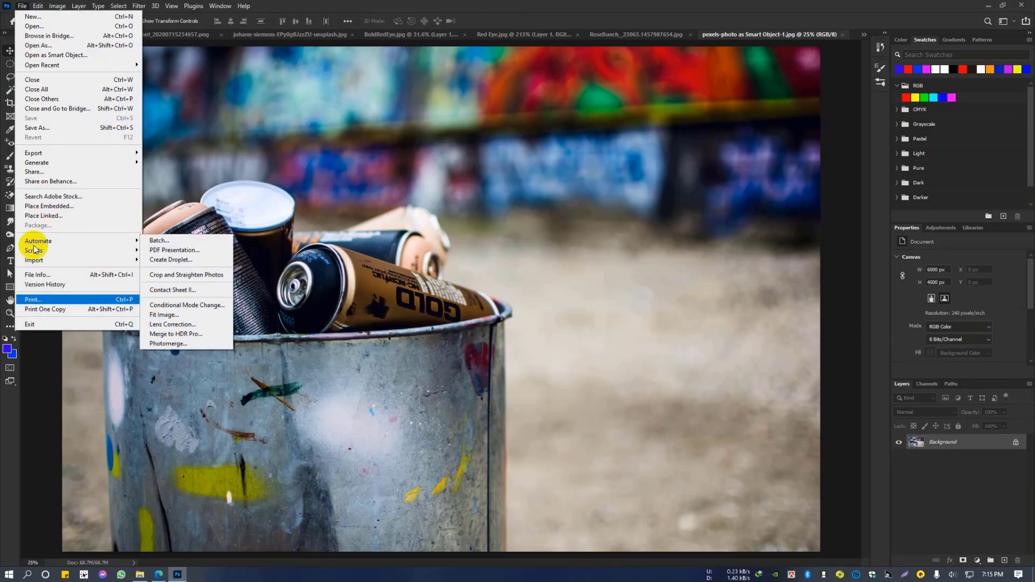
{"action": "left_click", "coordinate": [48, 206]}
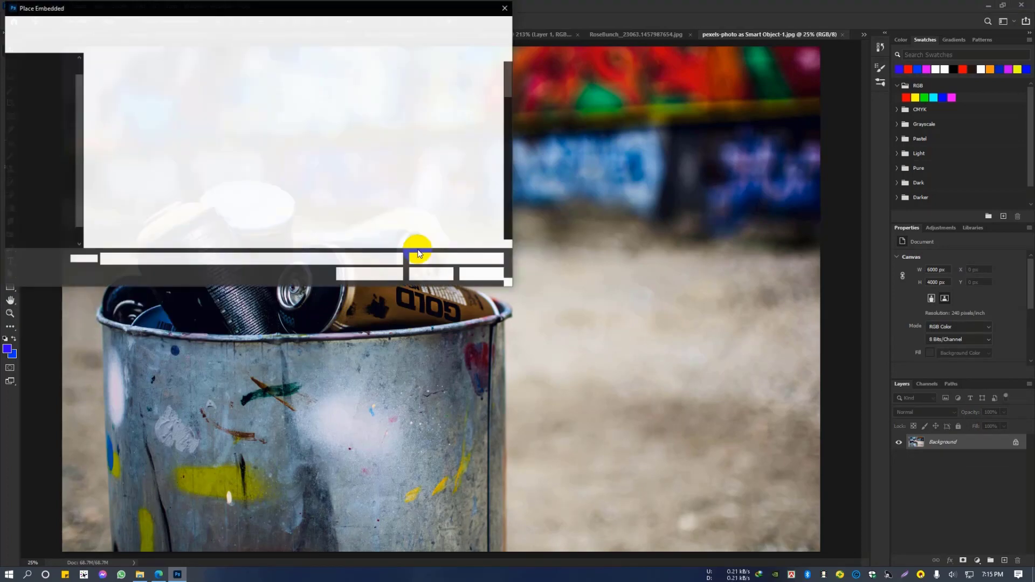
{"action": "scroll", "coordinate": [324, 203], "scroll_direction": "down", "scroll_amount": 1}
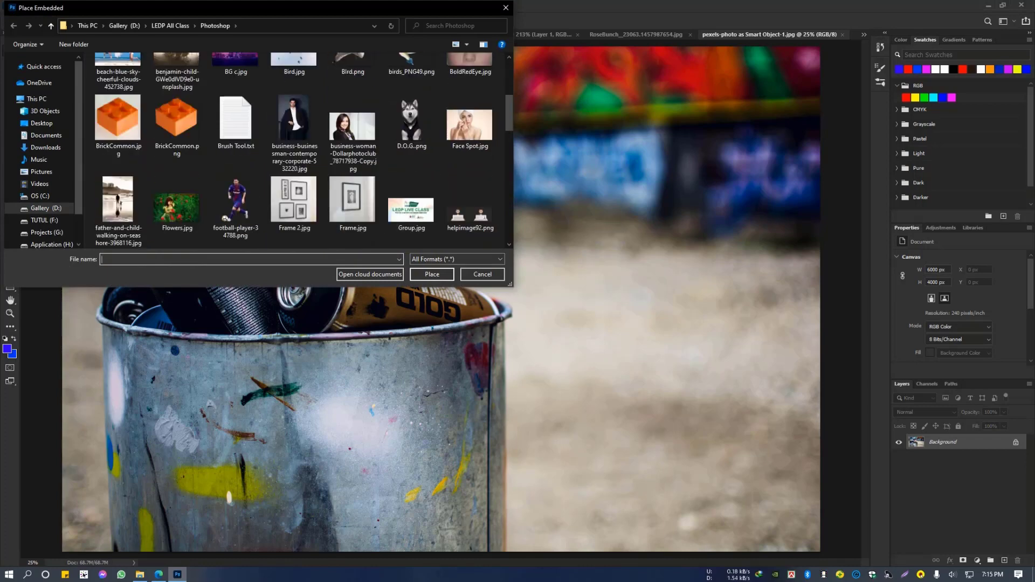
{"action": "scroll", "coordinate": [272, 204], "scroll_direction": "down", "scroll_amount": 8}
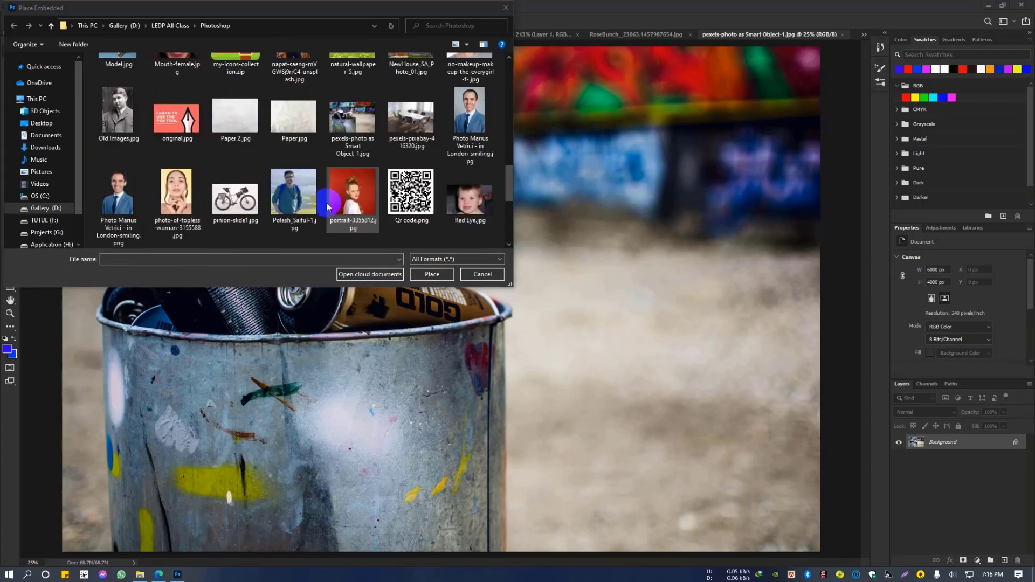
{"action": "scroll", "coordinate": [323, 203], "scroll_direction": "down", "scroll_amount": 3}
{"action": "scroll", "coordinate": [345, 184], "scroll_direction": "up", "scroll_amount": 2}
{"action": "left_click", "coordinate": [353, 165]}
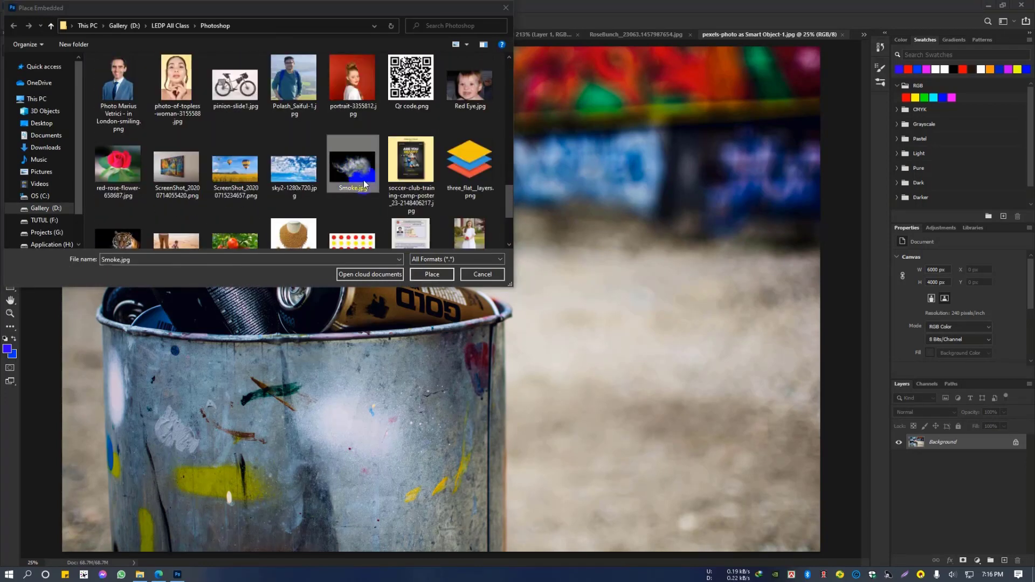
{"action": "left_click", "coordinate": [432, 275]}
{"action": "scroll", "coordinate": [432, 268], "scroll_direction": "down", "scroll_amount": 2}
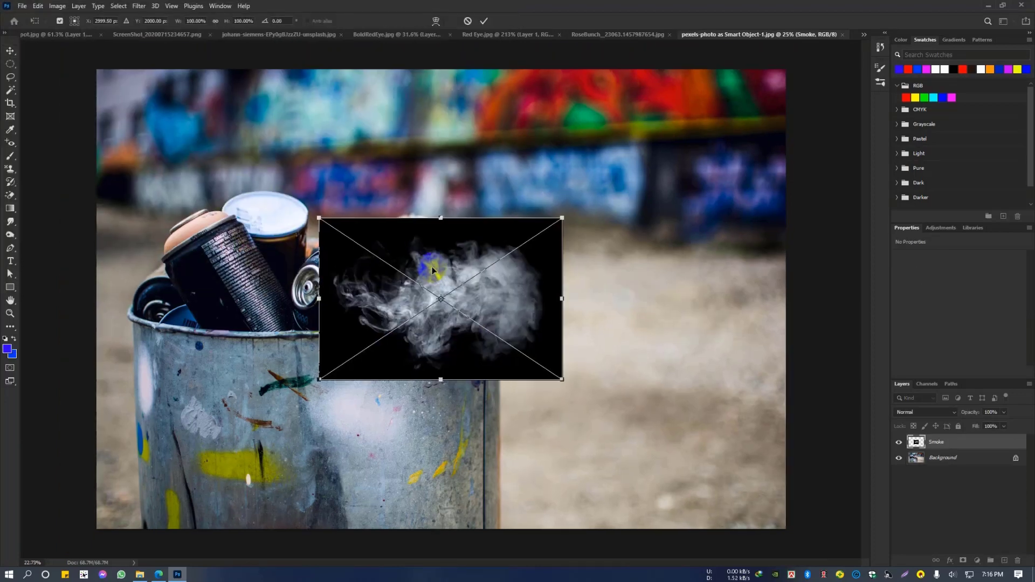
{"action": "left_click", "coordinate": [483, 21]}
Enlarge the smoke image around its center to about 4123 × 3180 px
{"action": "scroll", "coordinate": [413, 307], "scroll_direction": "down", "scroll_amount": 2}
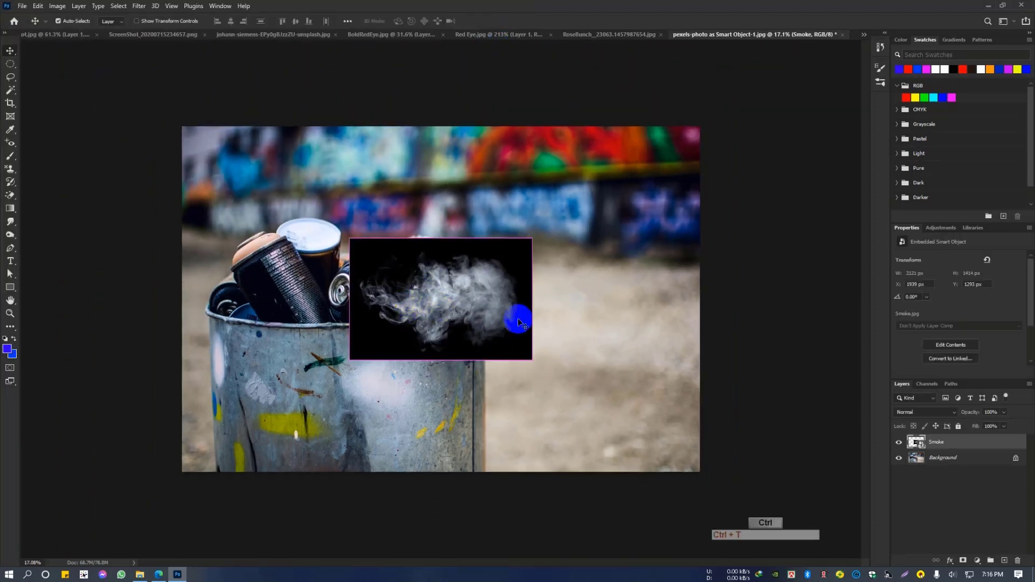
{"action": "key", "text": "ctrl+t"}
{"action": "left_click_drag", "start_coordinate": [532, 238], "coordinate": [593, 182], "text": "alt"}
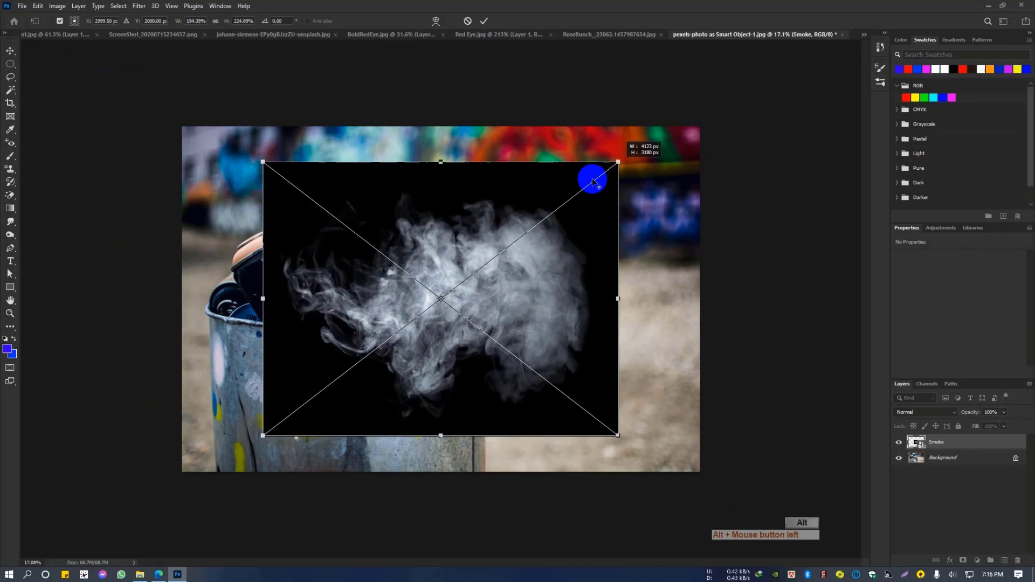
{"action": "left_click", "coordinate": [483, 20]}
Set the Smoke layer's blend mode to Screen
{"action": "scroll", "coordinate": [517, 238], "scroll_direction": "up", "scroll_amount": 1}
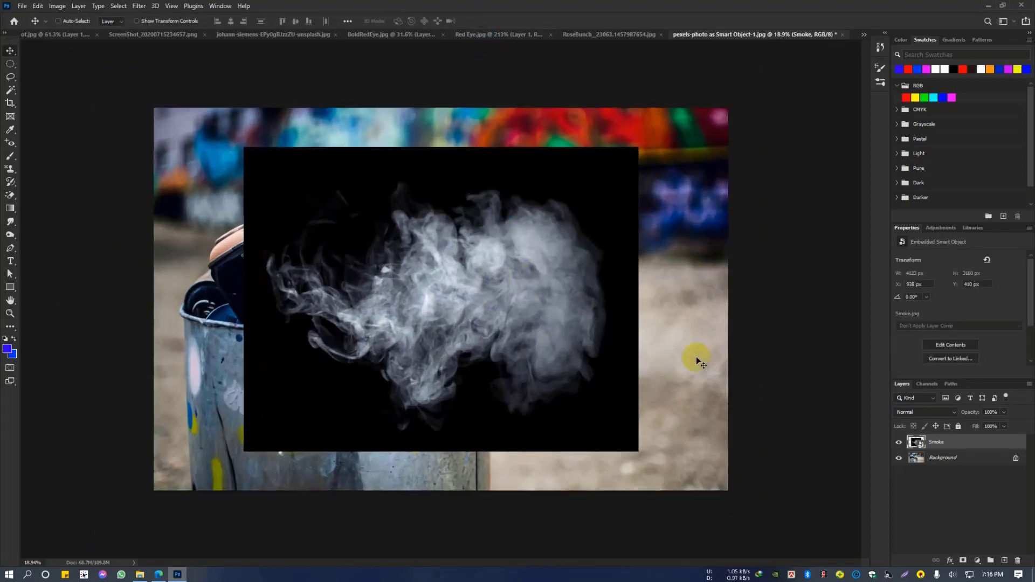
{"action": "left_click", "coordinate": [936, 416]}
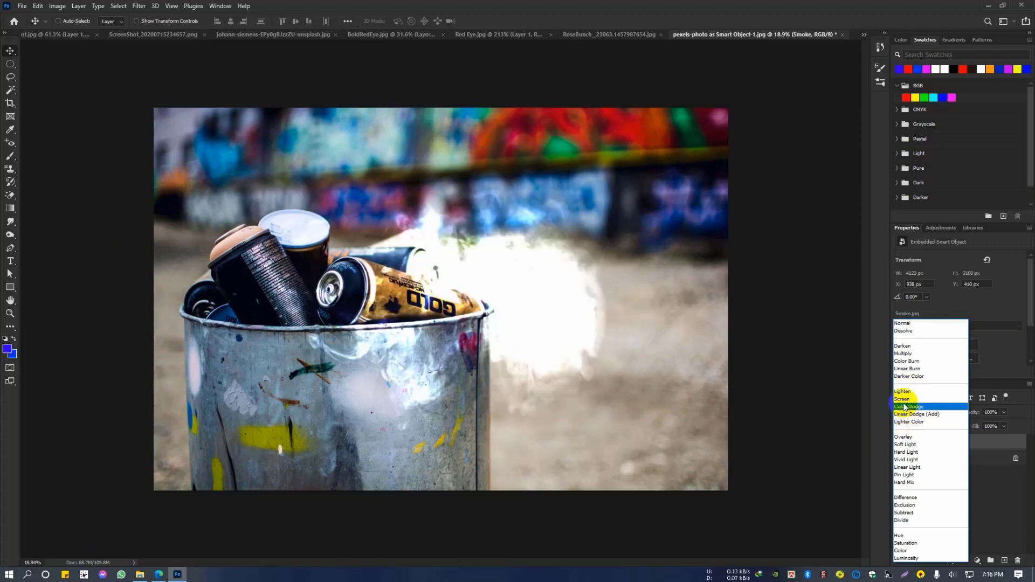
{"action": "left_click", "coordinate": [901, 399]}
Move the smoke above the spray cans in the bin and scale it down to about 3155 × 2434 px
{"action": "left_click_drag", "start_coordinate": [327, 261], "coordinate": [370, 171]}
{"action": "key", "text": "ctrl+t"}
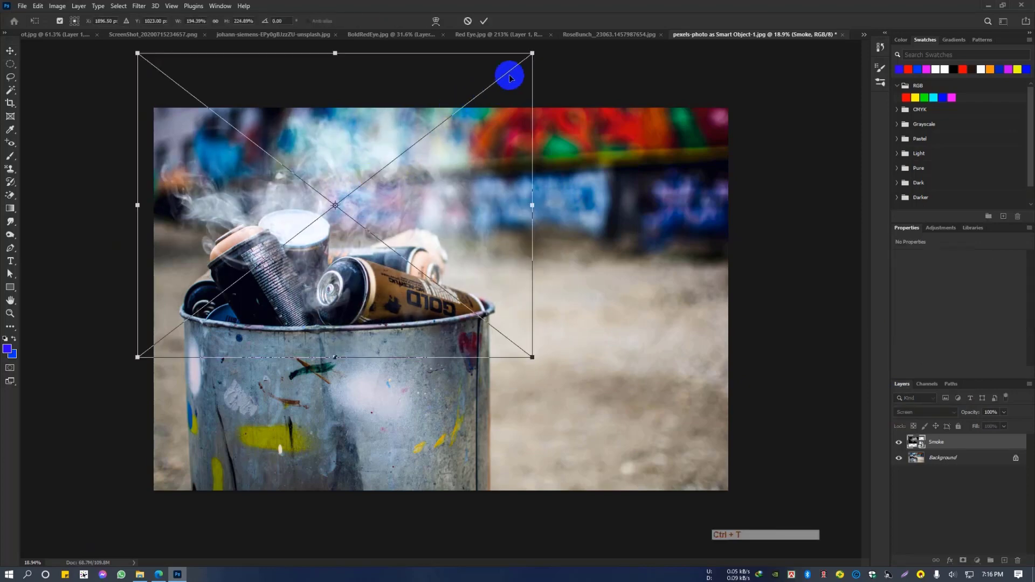
{"action": "left_click_drag", "start_coordinate": [529, 55], "coordinate": [498, 99]}
{"action": "left_click", "coordinate": [484, 20]}
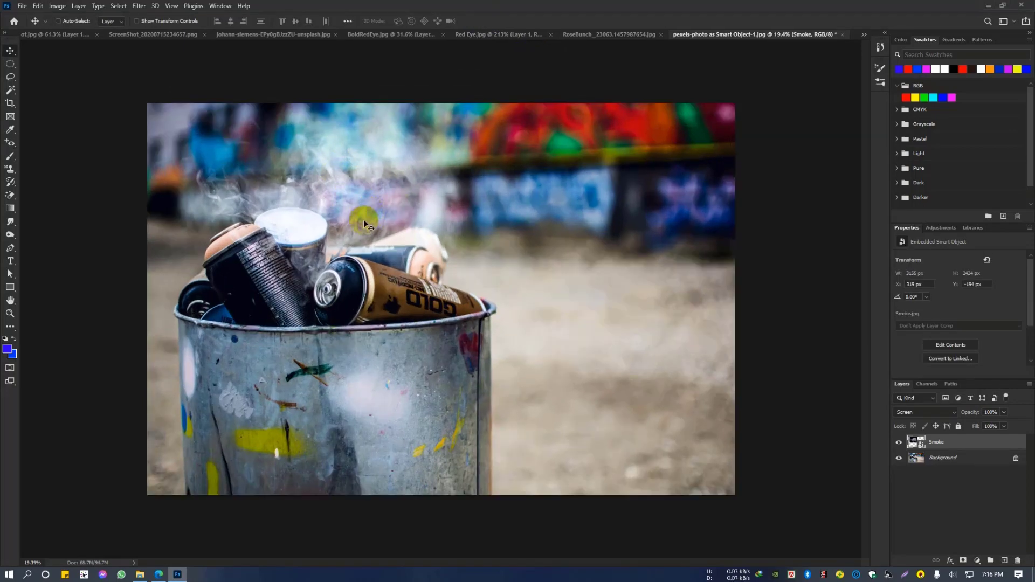
{"action": "scroll", "coordinate": [364, 222], "scroll_direction": "down", "scroll_amount": 6}
{"action": "scroll", "coordinate": [385, 242], "scroll_direction": "up", "scroll_amount": 8}
{"action": "scroll", "coordinate": [379, 227], "scroll_direction": "down", "scroll_amount": 5}
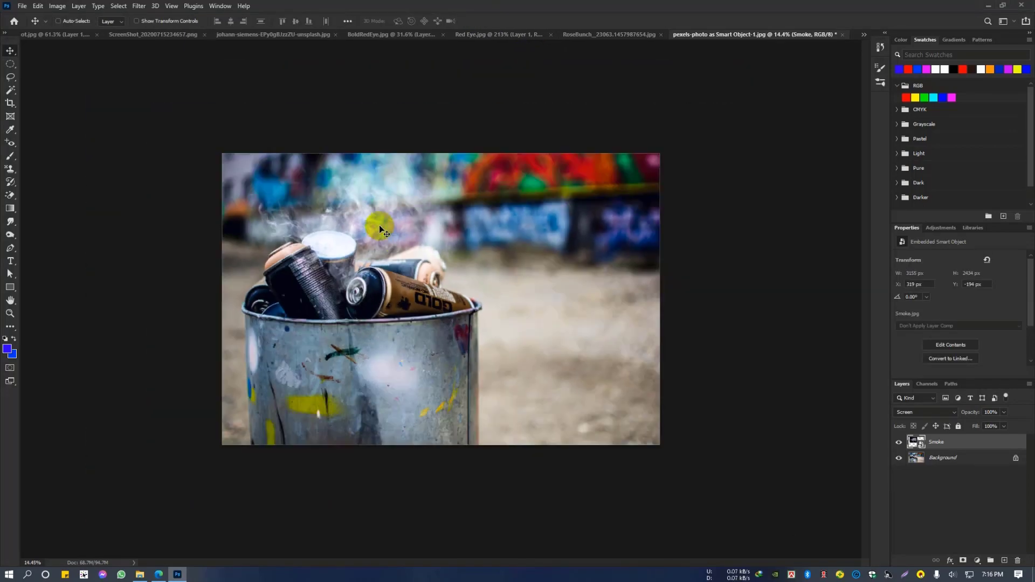
{"action": "scroll", "coordinate": [380, 229], "scroll_direction": "down", "scroll_amount": 2}
{"action": "left_click", "coordinate": [23, 6]}
{"action": "left_click", "coordinate": [33, 26]}
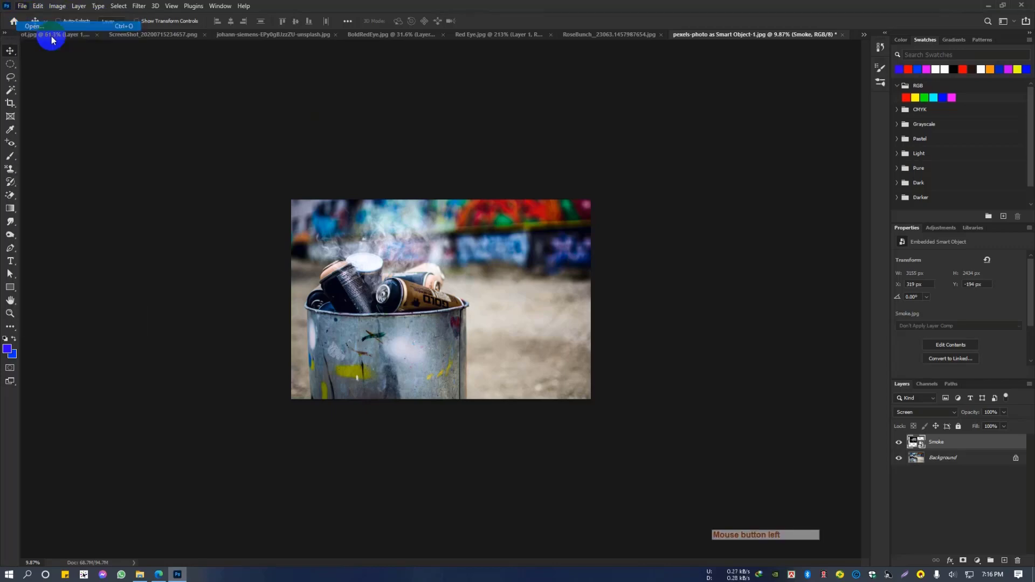
{"action": "scroll", "coordinate": [242, 156], "scroll_direction": "down", "scroll_amount": 6}
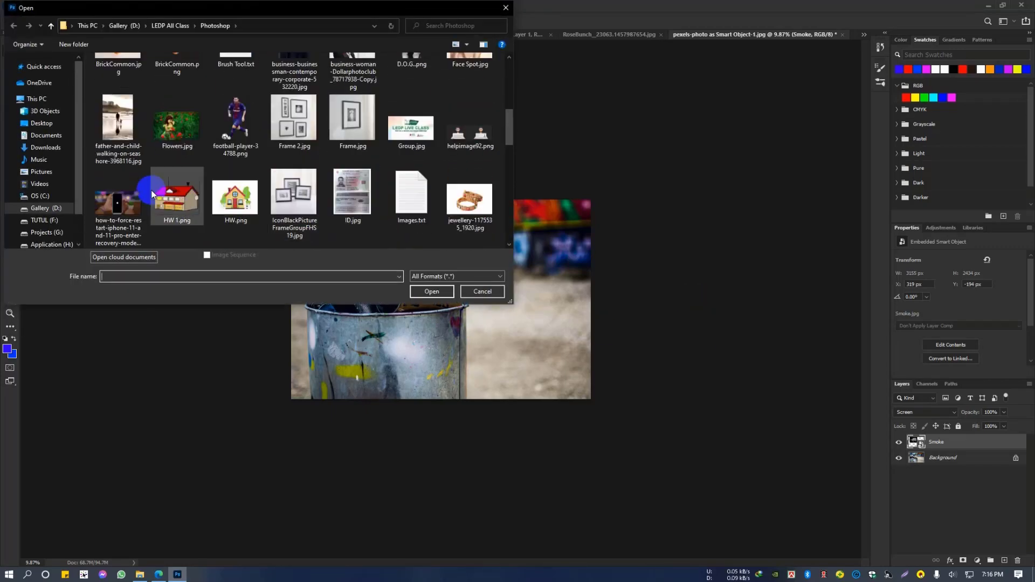
{"action": "left_click", "coordinate": [549, 50]}
{"action": "left_click", "coordinate": [506, 9]}
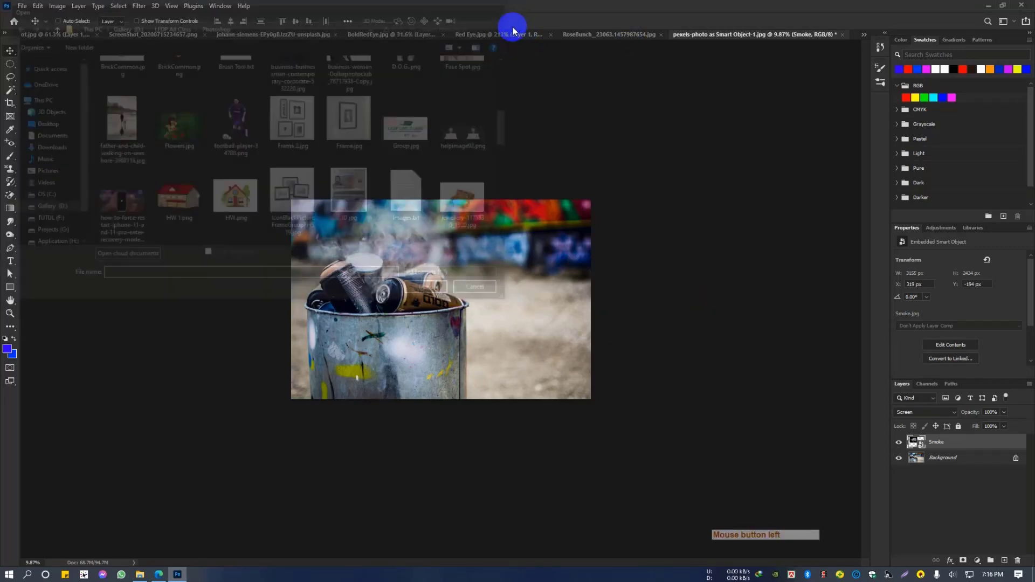
Switch to the open photo of the tree in the green field and place Bird.jpg in it as an embedded object
{"action": "left_click", "coordinate": [503, 35]}
{"action": "left_click", "coordinate": [415, 35]}
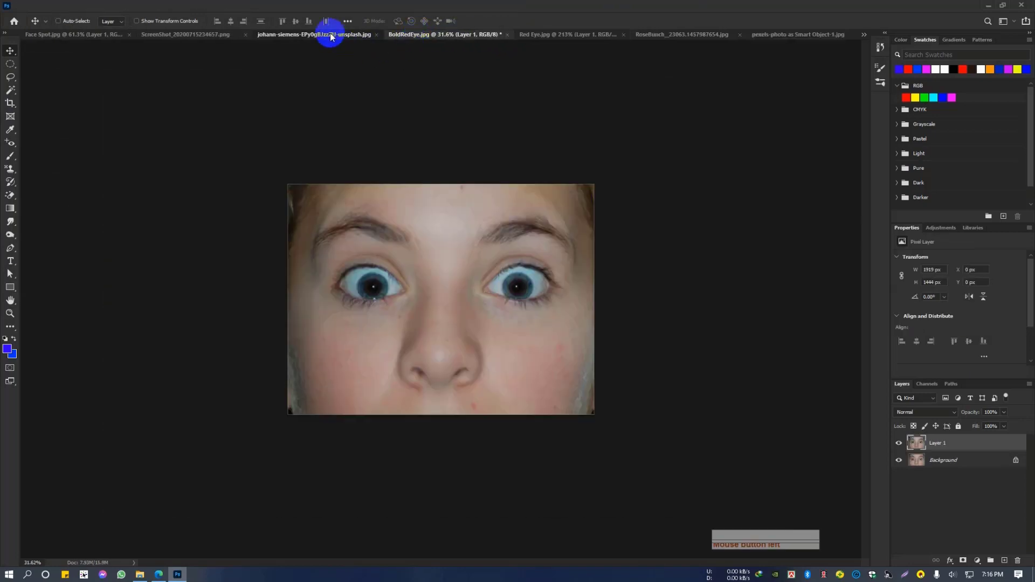
{"action": "left_click", "coordinate": [330, 34]}
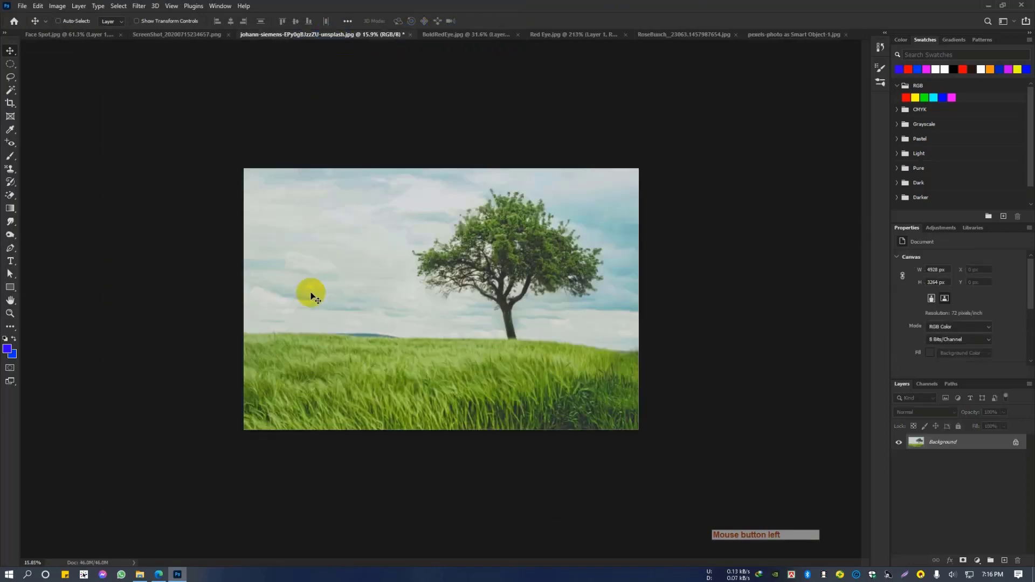
{"action": "left_click", "coordinate": [29, 6]}
{"action": "left_click", "coordinate": [121, 208]}
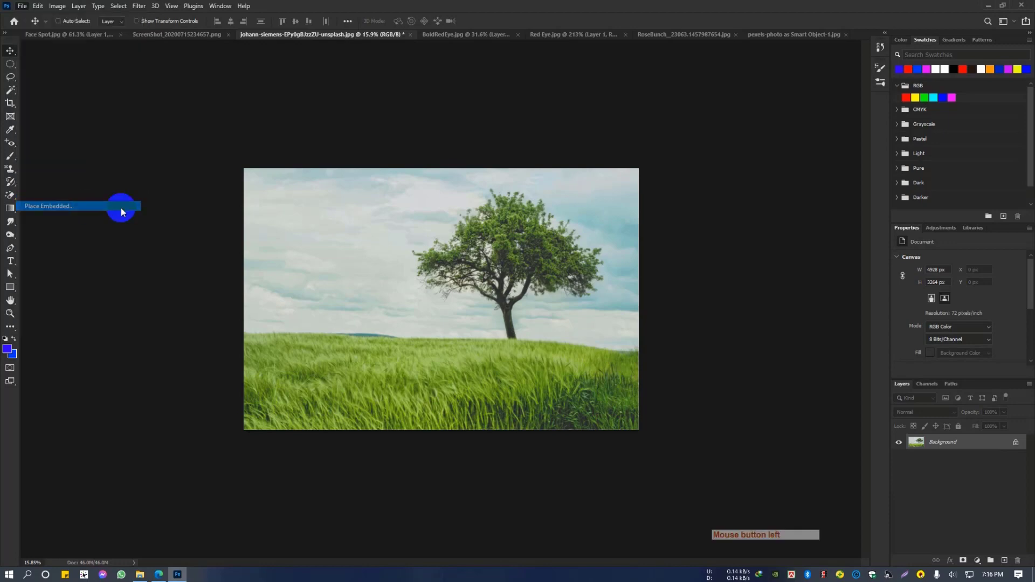
{"action": "scroll", "coordinate": [281, 157], "scroll_direction": "down", "scroll_amount": 3}
{"action": "left_click", "coordinate": [294, 125]}
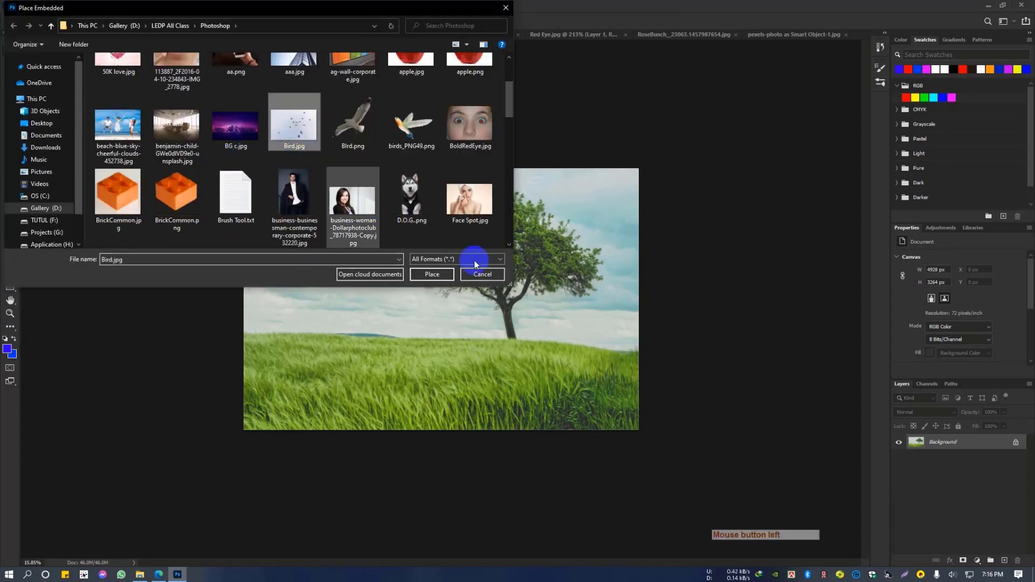
{"action": "left_click", "coordinate": [432, 274]}
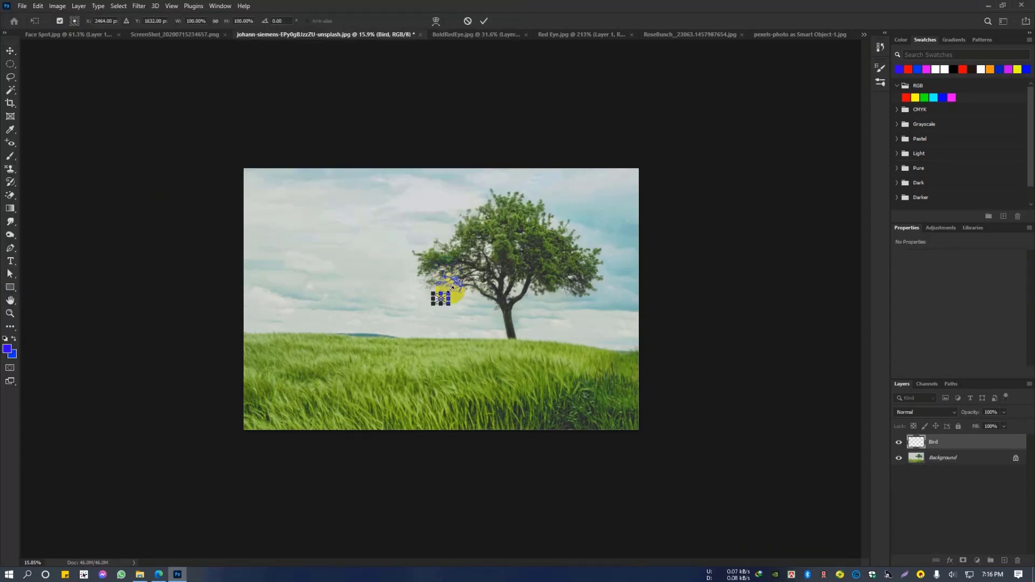
Enlarge the bird image to about 1753 × 1170 px and position it in the sky beside the tree
{"action": "left_click_drag", "start_coordinate": [454, 288], "coordinate": [541, 230]}
{"action": "left_click_drag", "start_coordinate": [464, 261], "coordinate": [367, 225]}
{"action": "left_click_drag", "start_coordinate": [447, 195], "coordinate": [425, 219]}
{"action": "left_click", "coordinate": [483, 21]}
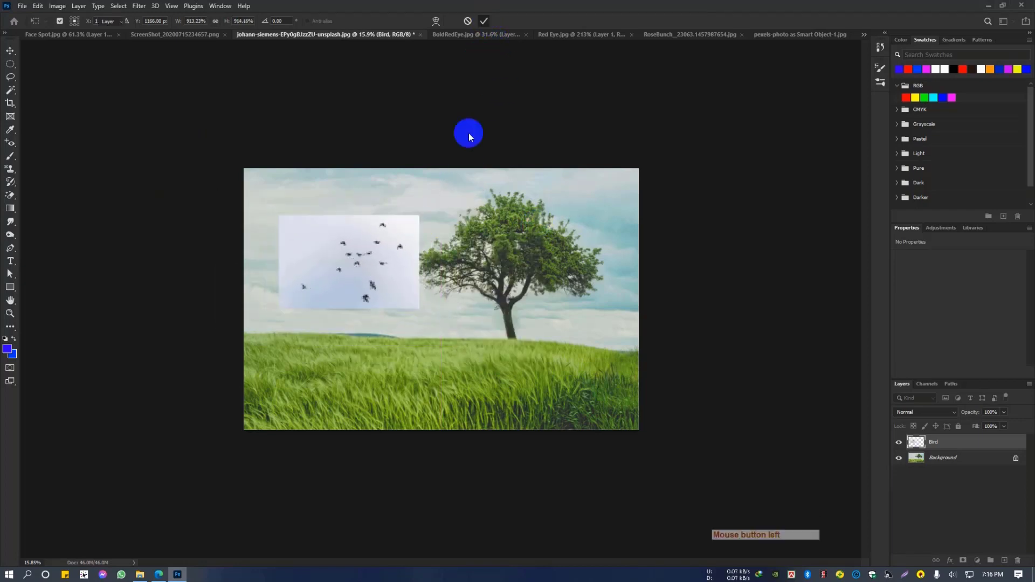
Set the Bird layer's blend mode to Darken and shift the birds slightly farther away from the tree
{"action": "left_click", "coordinate": [939, 412]}
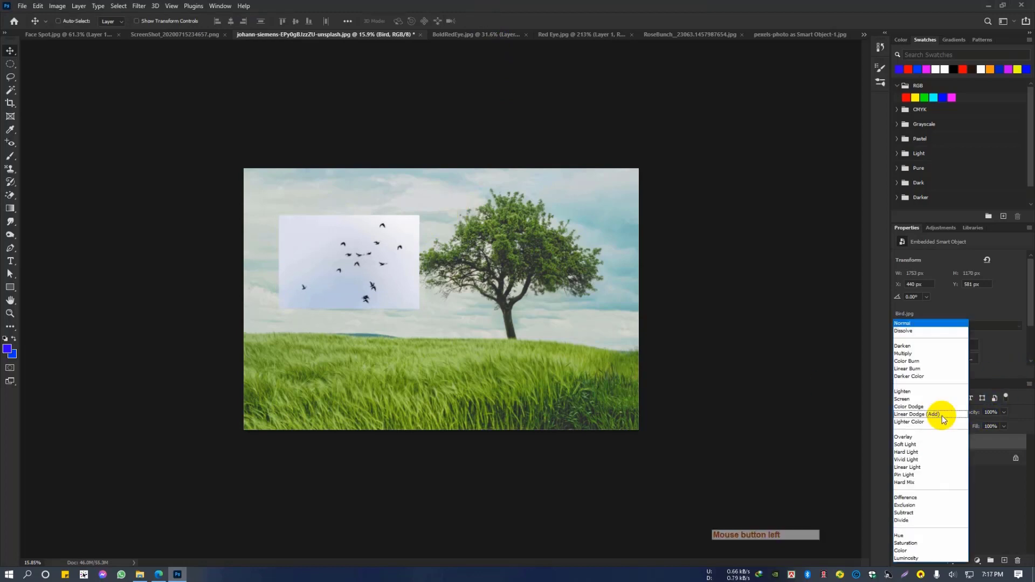
{"action": "left_click", "coordinate": [917, 346]}
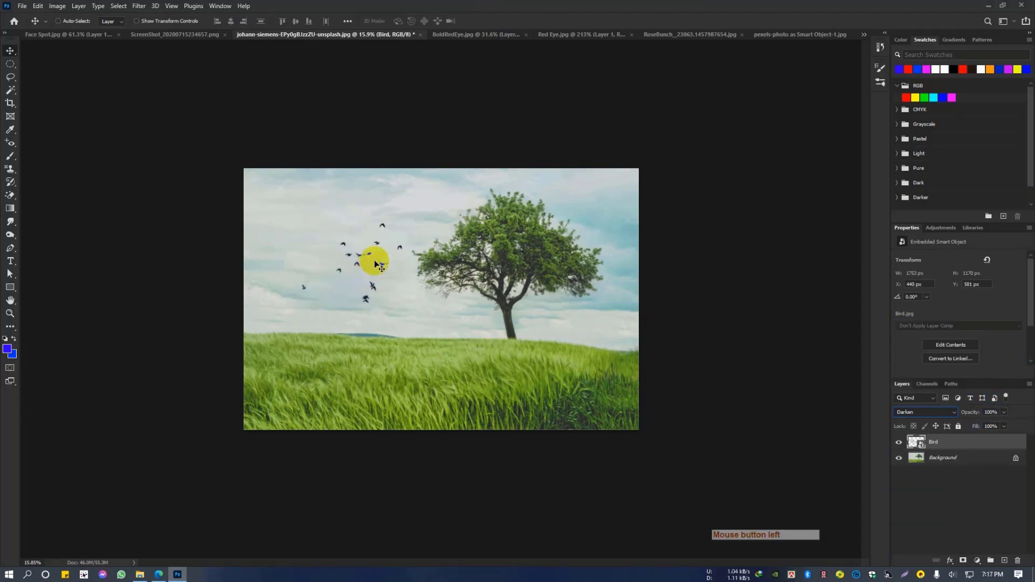
{"action": "left_click_drag", "start_coordinate": [376, 264], "coordinate": [354, 260]}
{"action": "scroll", "coordinate": [410, 278], "scroll_direction": "down", "scroll_amount": 3}
{"action": "scroll", "coordinate": [400, 279], "scroll_direction": "up", "scroll_amount": 3}
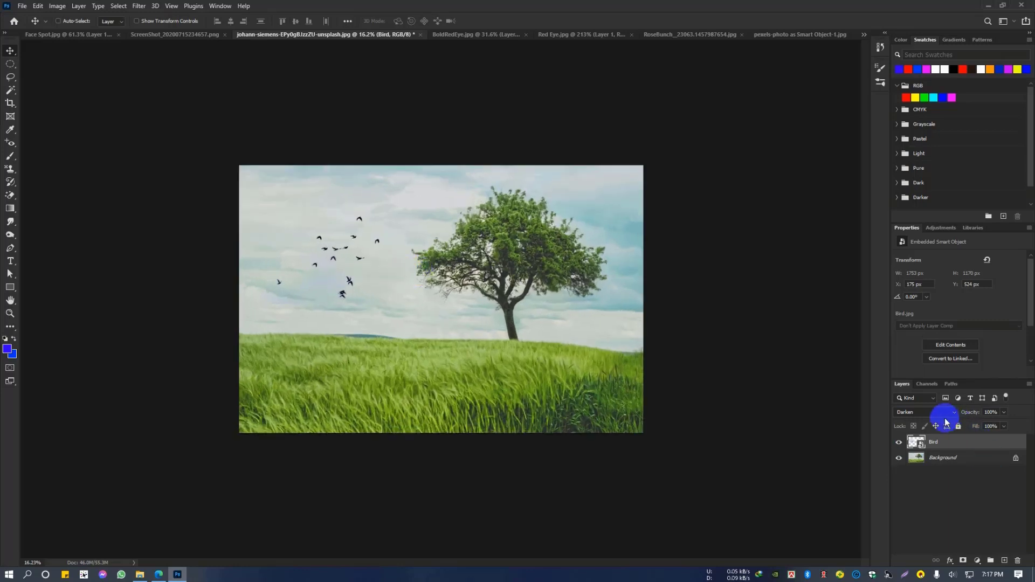
Preview other blend modes such as Screen on the Bird layer, and check the course outline document in the browser
{"action": "left_click", "coordinate": [926, 414]}
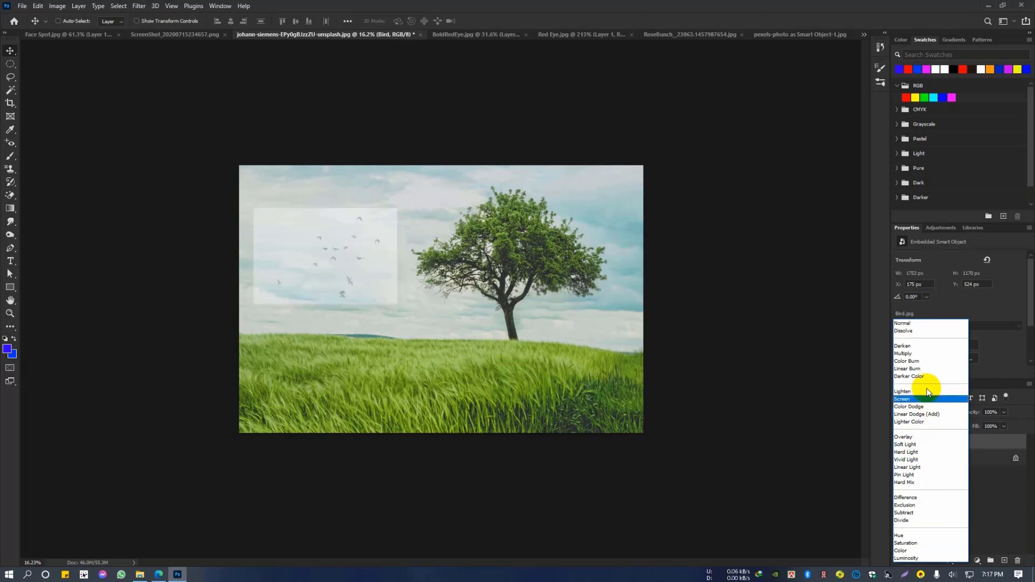
{"action": "left_click", "coordinate": [1001, 478]}
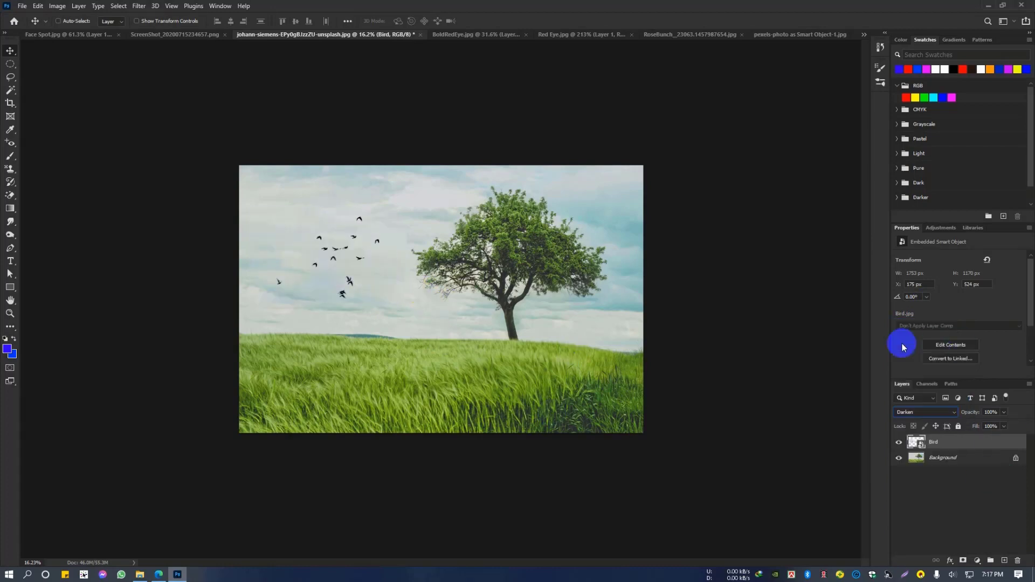
{"action": "left_click", "coordinate": [168, 573]}
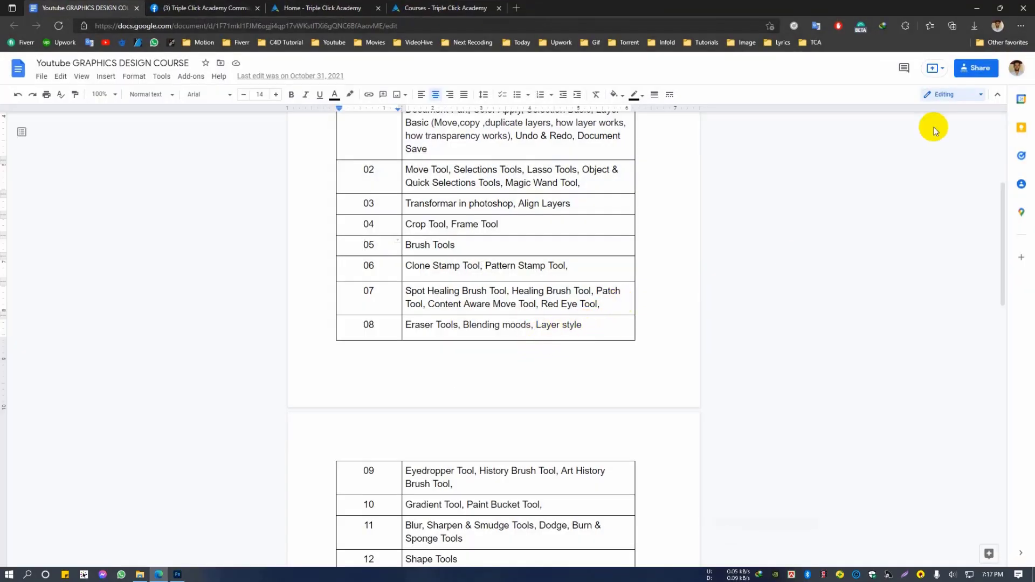
{"action": "left_click", "coordinate": [978, 7]}
Delete the Bird layer from the tree photo
{"action": "left_click", "coordinate": [973, 469]}
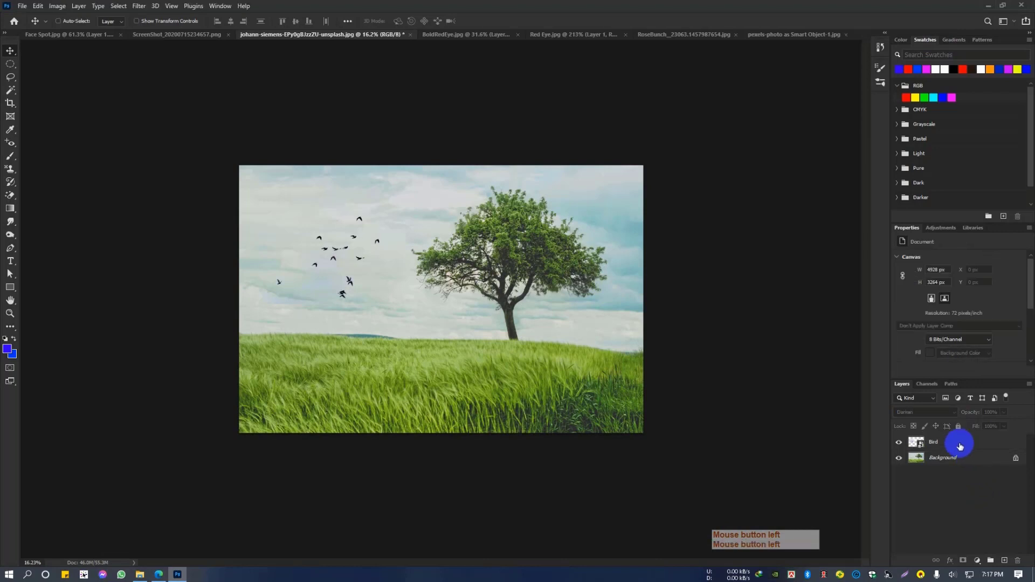
{"action": "left_click", "coordinate": [954, 441]}
{"action": "key", "text": "Delete"}
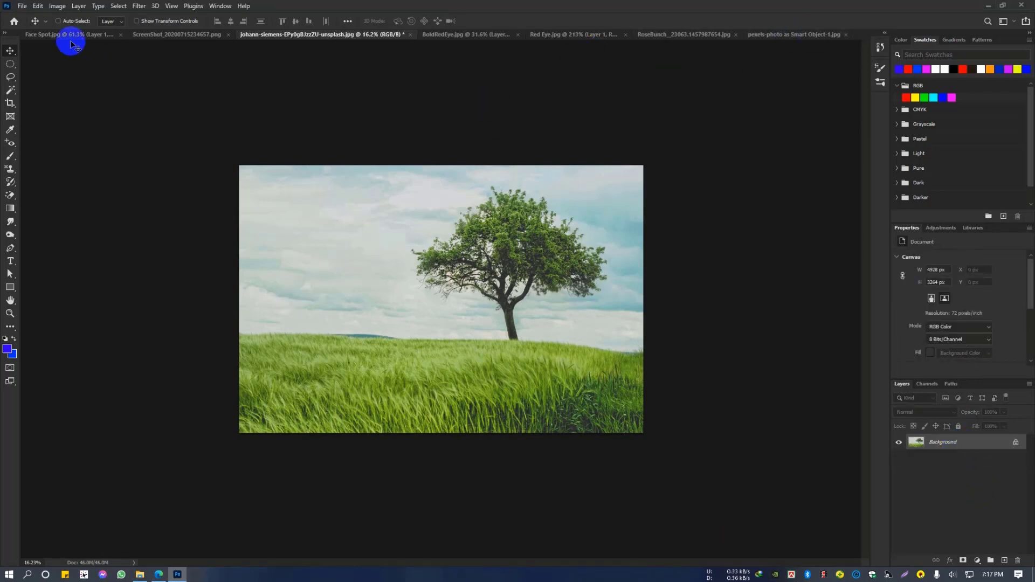
Close the spray-can smoke, rose bunch, Red Eye, BoldRedEye and tree photo documents without saving changes
{"action": "left_click", "coordinate": [846, 35]}
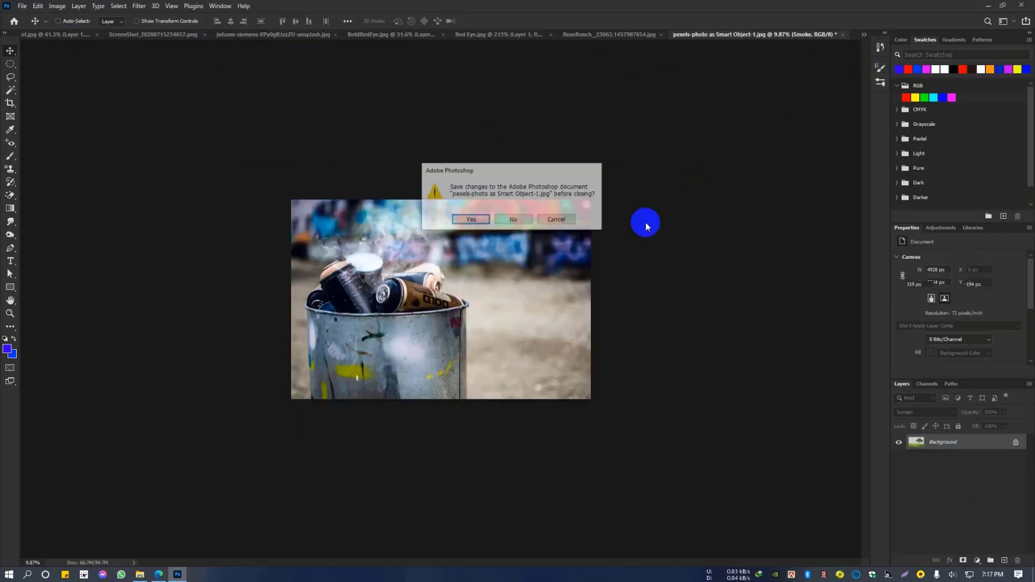
{"action": "left_click", "coordinate": [565, 215]}
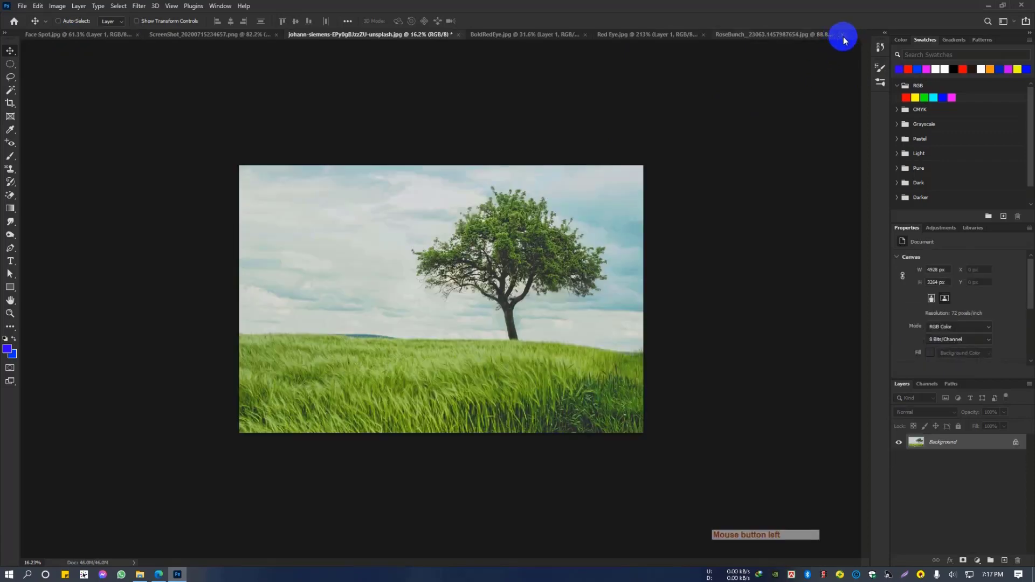
{"action": "left_click", "coordinate": [841, 35]}
{"action": "left_click", "coordinate": [514, 225]}
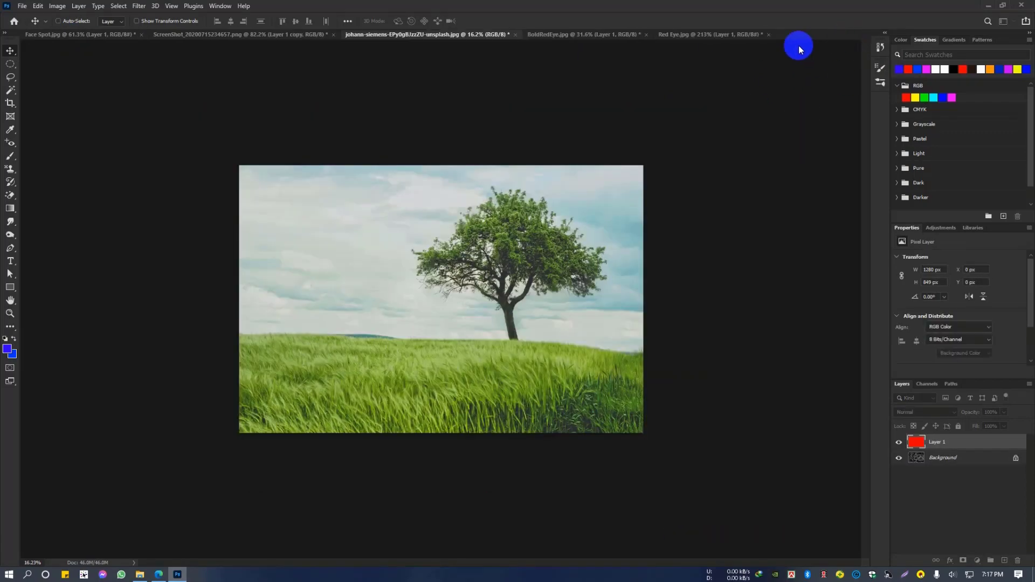
{"action": "left_click", "coordinate": [768, 35]}
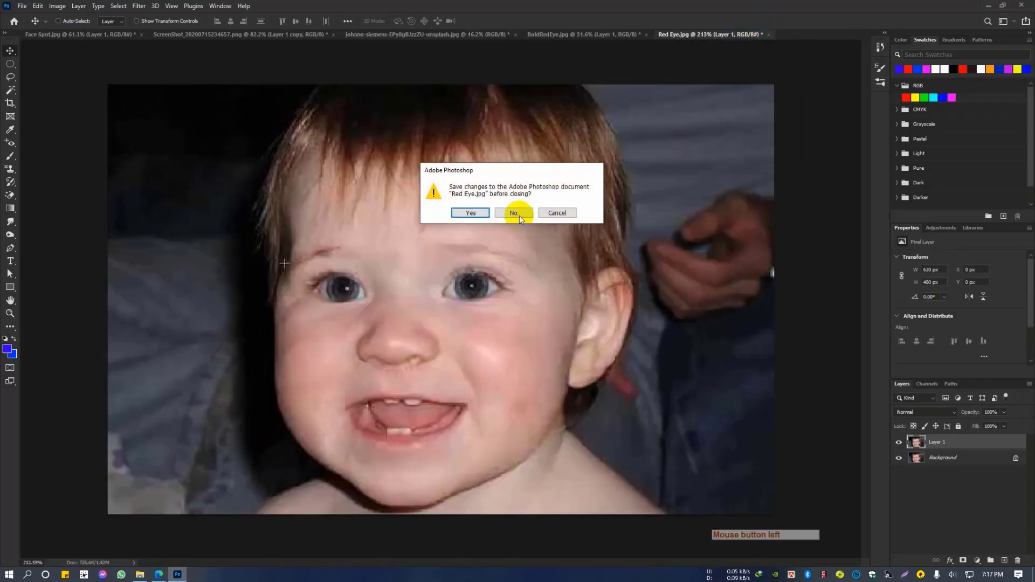
{"action": "left_click", "coordinate": [513, 213]}
{"action": "left_click", "coordinate": [646, 35]}
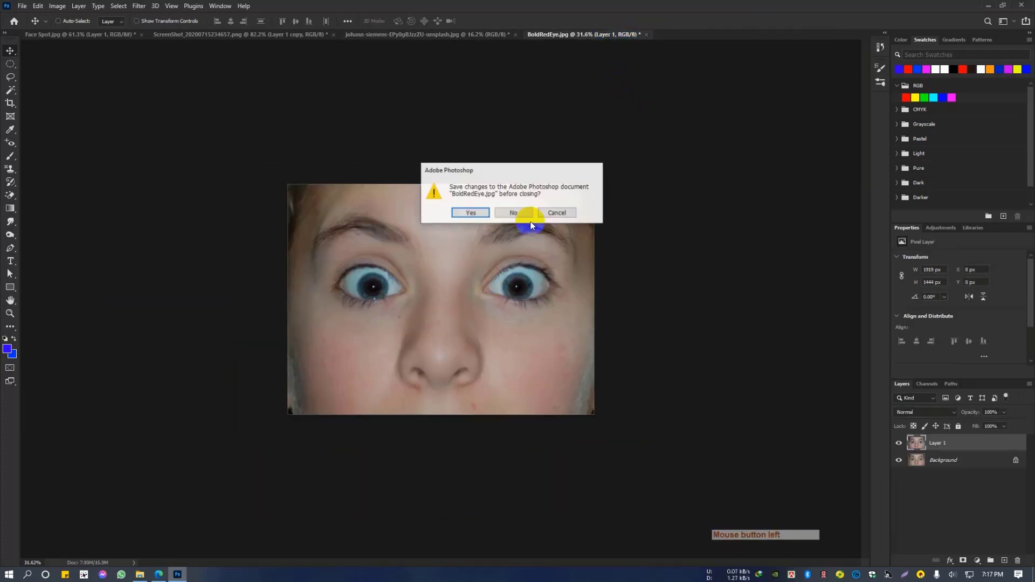
{"action": "left_click", "coordinate": [527, 216]}
{"action": "left_click", "coordinate": [516, 35]}
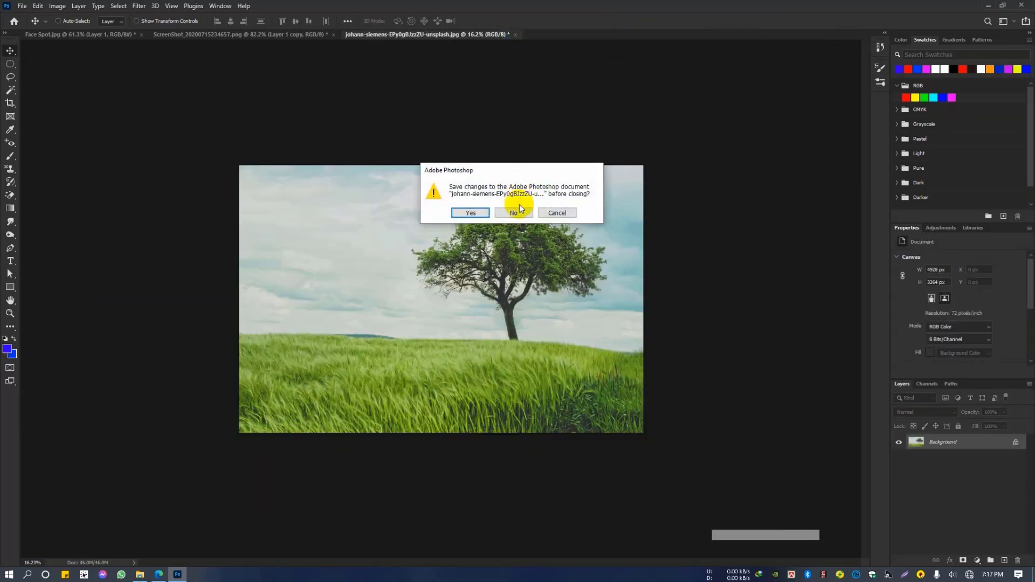
{"action": "left_click", "coordinate": [517, 211]}
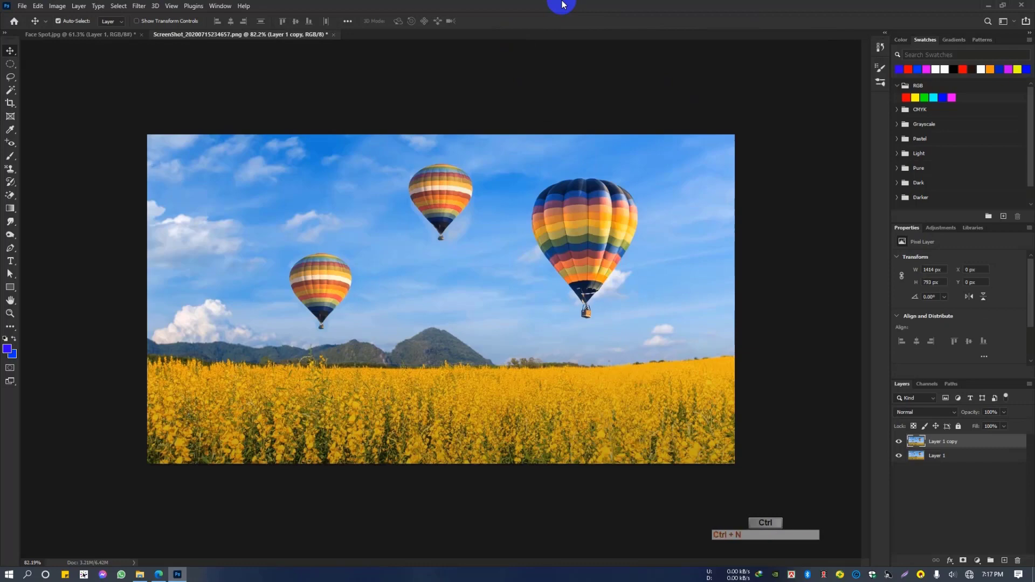
Create a new blank 1920 × 1080 px document with a white background and add an empty layer
{"action": "key", "text": "ctrl+n"}
{"action": "left_click", "coordinate": [694, 438]}
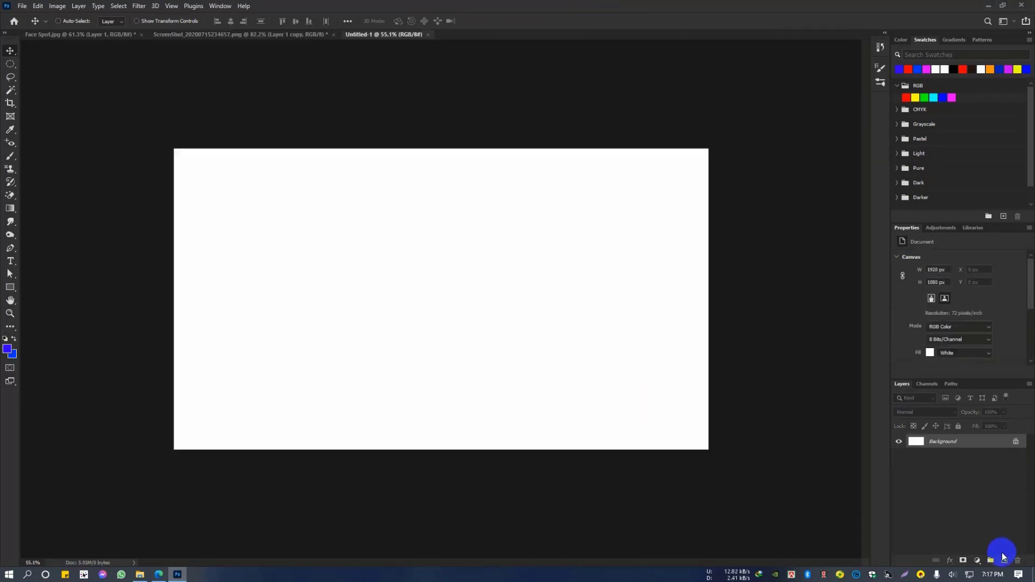
{"action": "left_click", "coordinate": [1004, 561]}
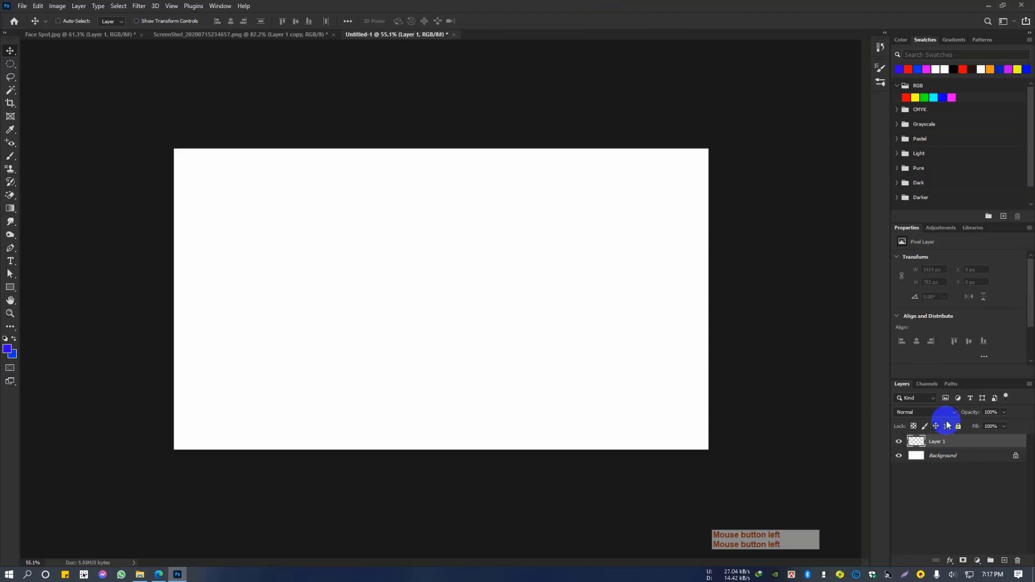
Examine the Blending Options and the list of layer effects for the empty layer, leaving its style unchanged
{"action": "double_click", "coordinate": [997, 450]}
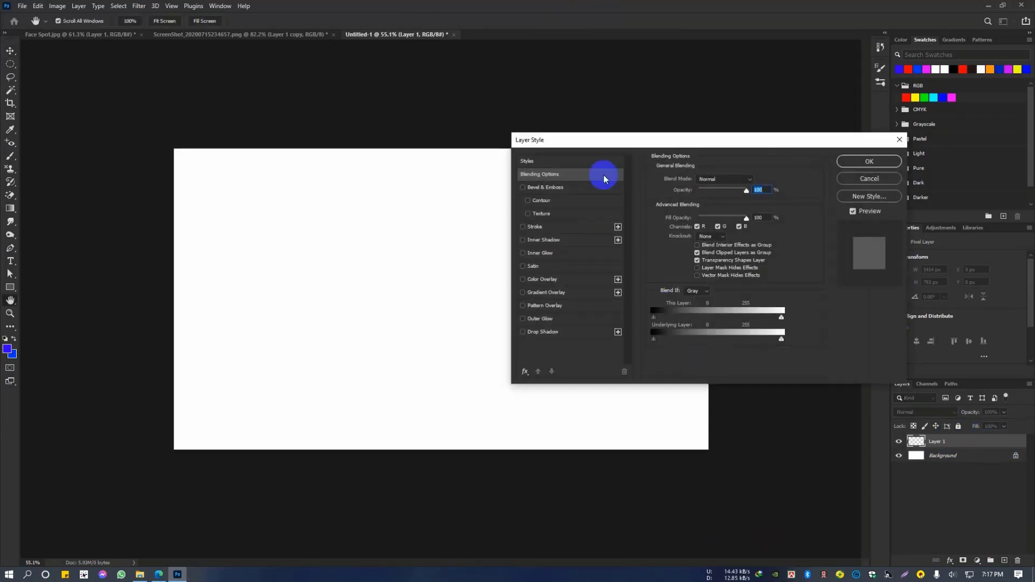
{"action": "left_click_drag", "start_coordinate": [674, 139], "coordinate": [584, 157]}
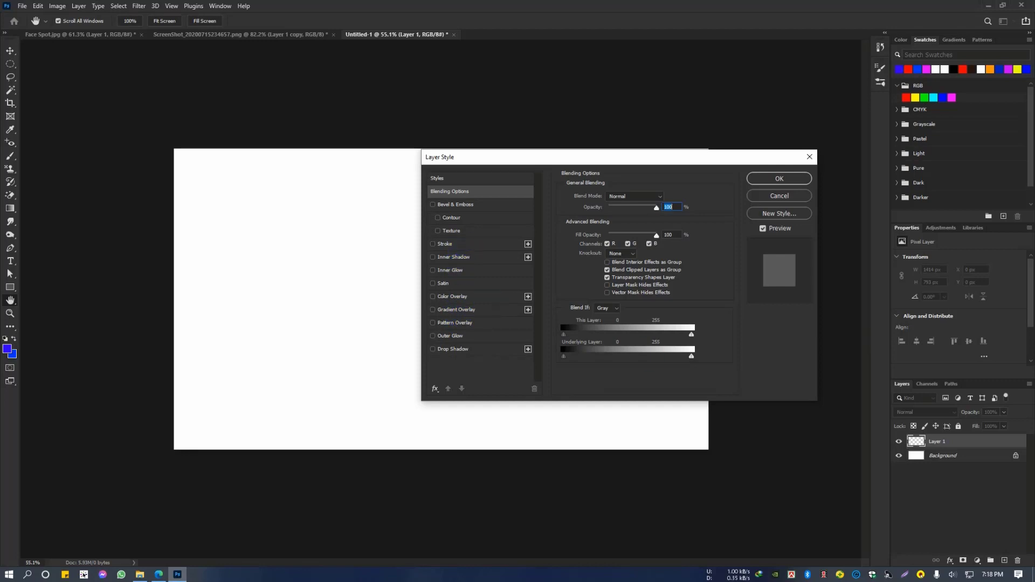
{"action": "left_click", "coordinate": [654, 363]}
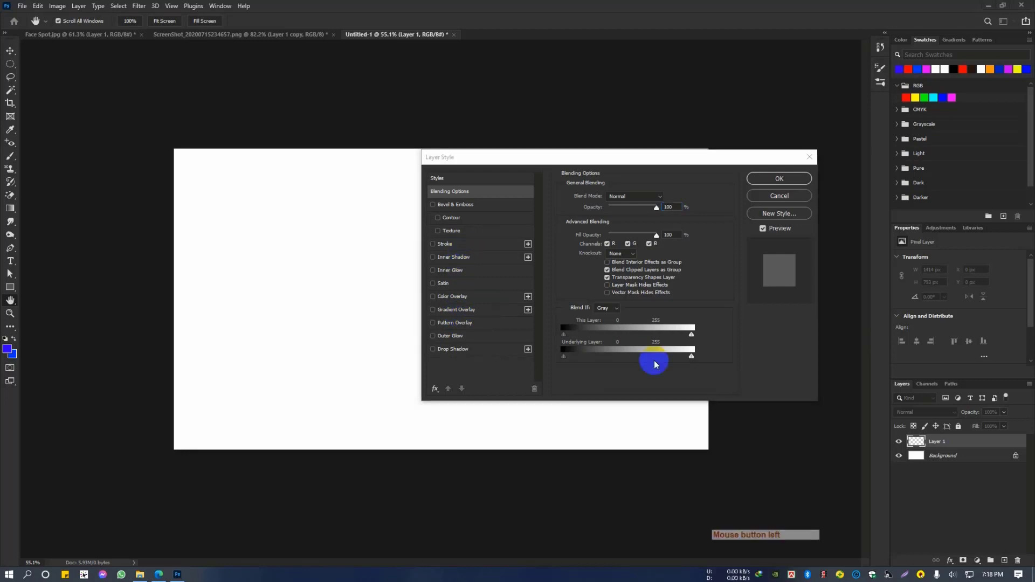
{"action": "left_click", "coordinate": [768, 214]}
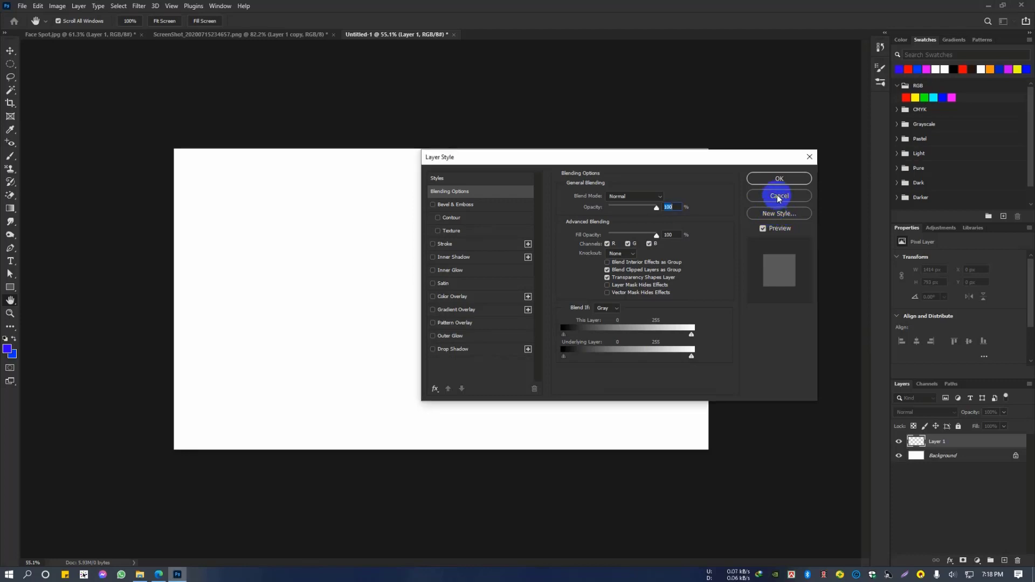
{"action": "left_click", "coordinate": [777, 197]}
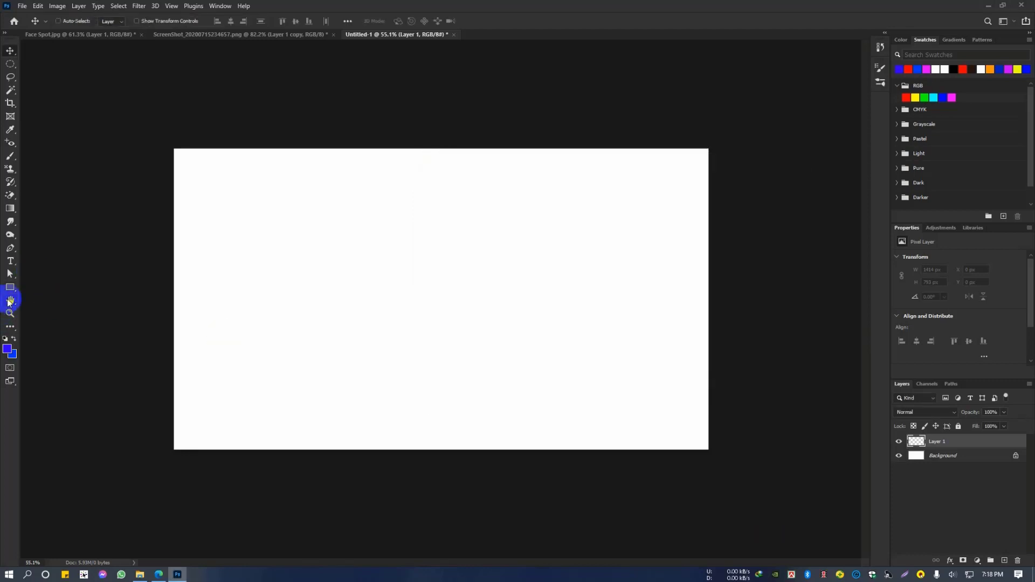
Draw a red-filled square about 449 px wide, slightly off-centre on the white canvas
{"action": "left_click", "coordinate": [11, 288]}
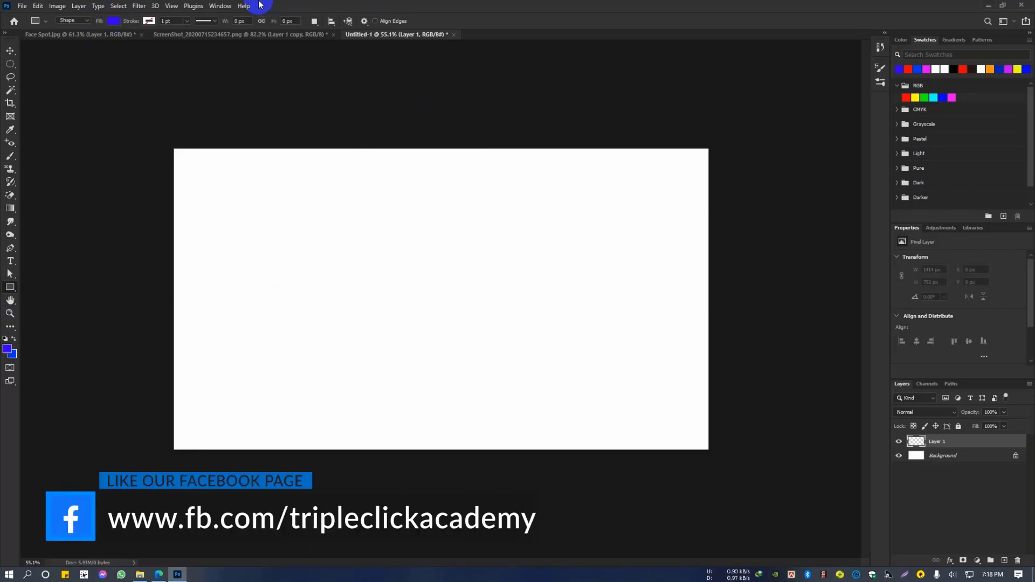
{"action": "left_click", "coordinate": [111, 21]}
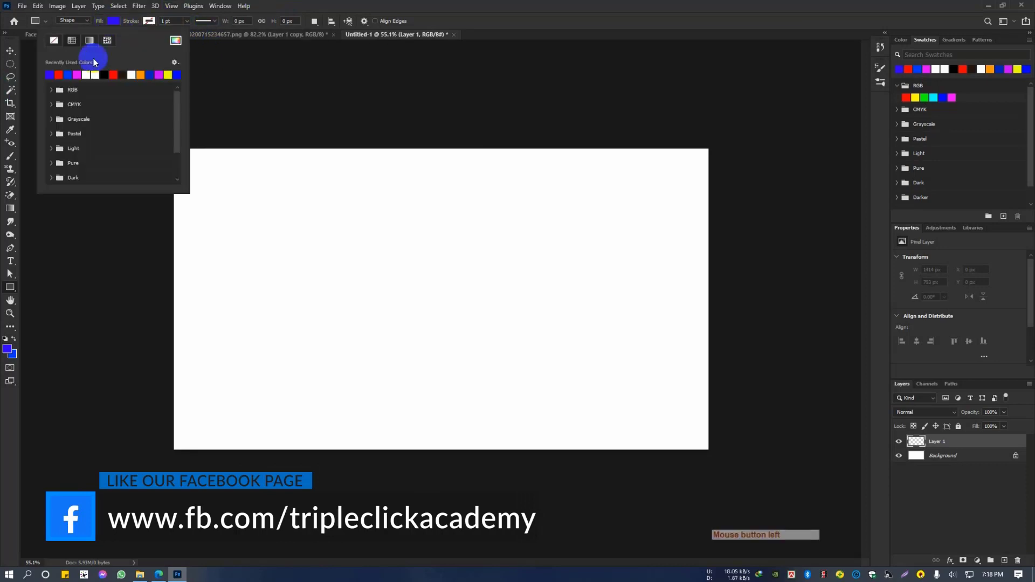
{"action": "left_click", "coordinate": [63, 73]}
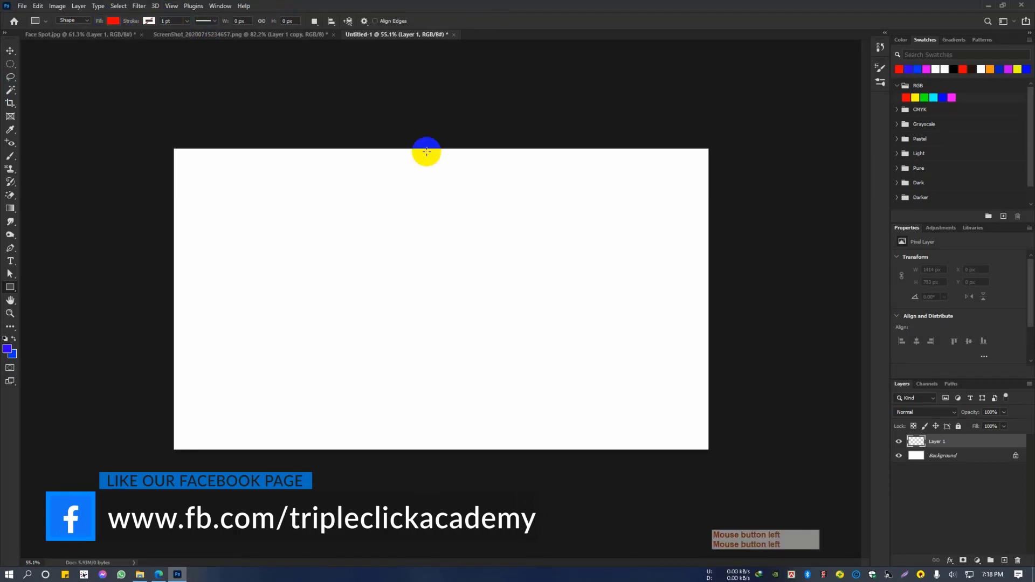
{"action": "left_click_drag", "start_coordinate": [327, 227], "coordinate": [452, 352]}
{"action": "left_click", "coordinate": [11, 49]}
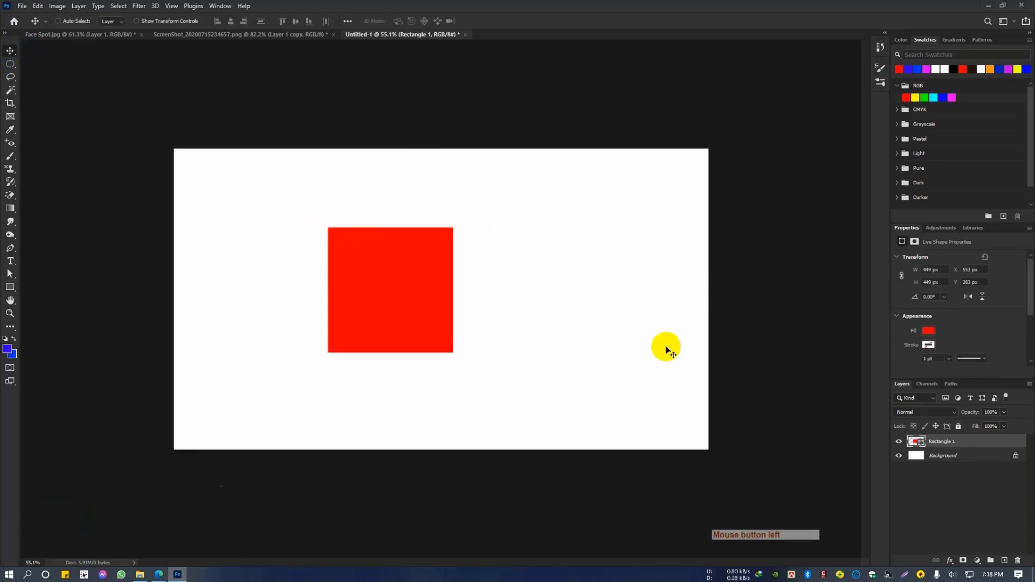
Apply a Drop Shadow effect to the red square and try a bright cyan shadow color
{"action": "scroll", "coordinate": [448, 341], "scroll_direction": "up", "scroll_amount": 3}
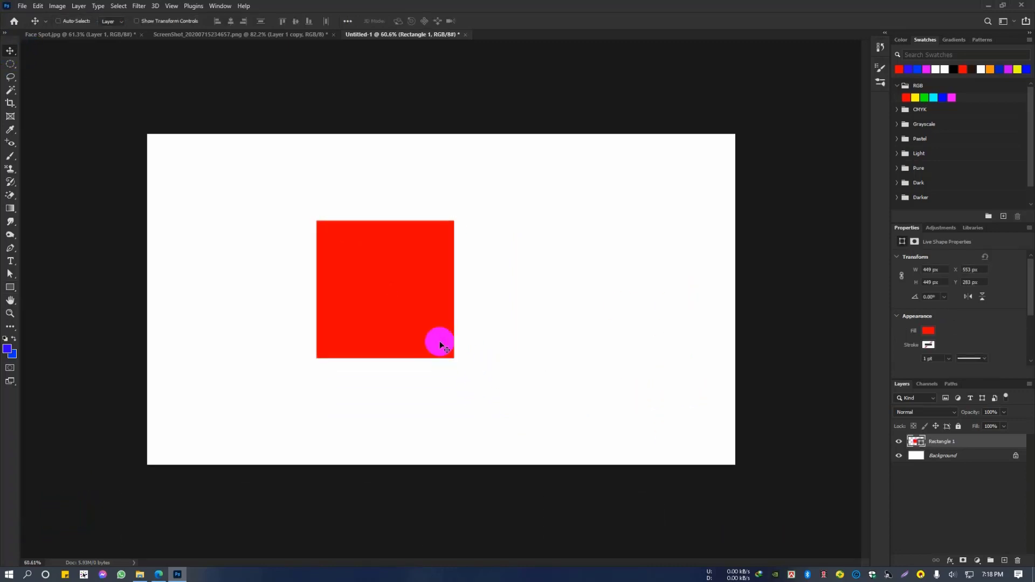
{"action": "double_click", "coordinate": [1001, 447]}
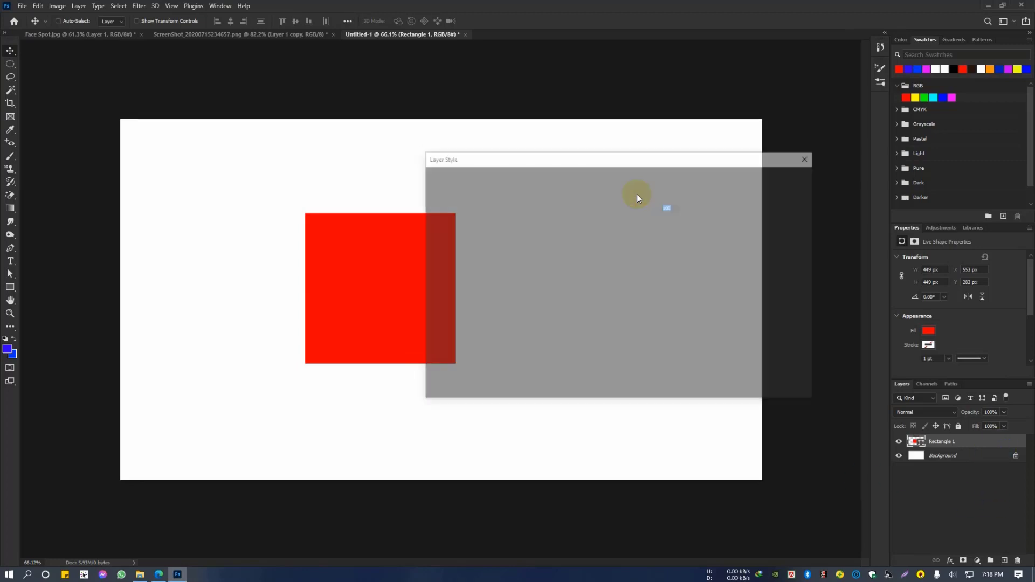
{"action": "left_click_drag", "start_coordinate": [628, 166], "coordinate": [730, 128]}
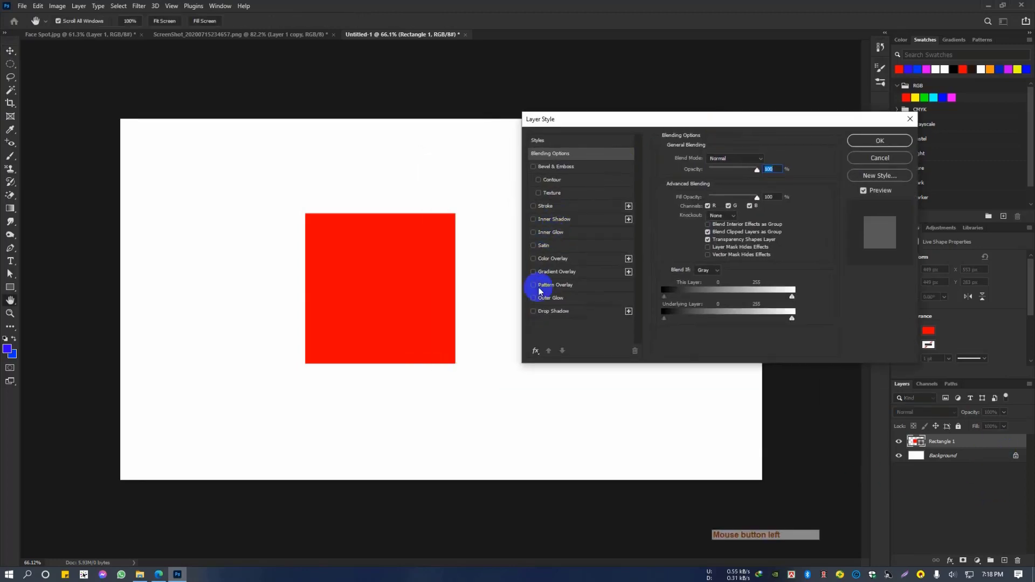
{"action": "left_click", "coordinate": [561, 315]}
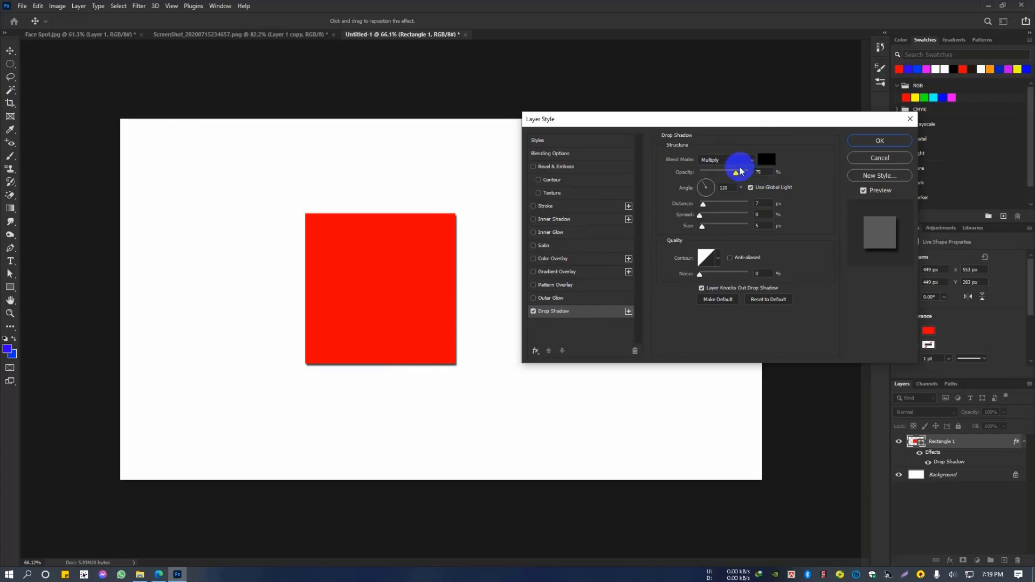
{"action": "left_click", "coordinate": [767, 163]}
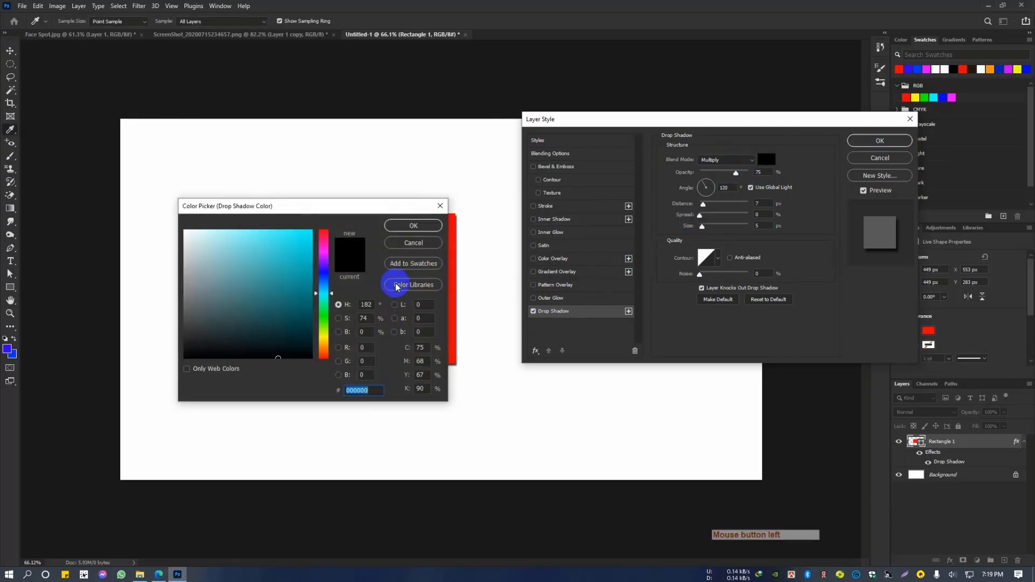
{"action": "left_click_drag", "start_coordinate": [310, 271], "coordinate": [341, 210]}
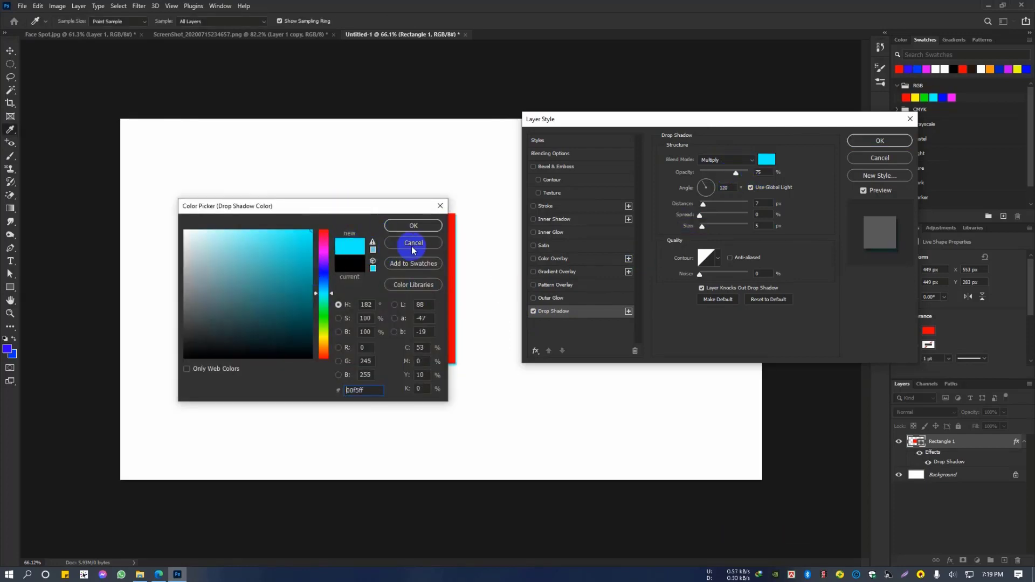
{"action": "left_click", "coordinate": [414, 242]}
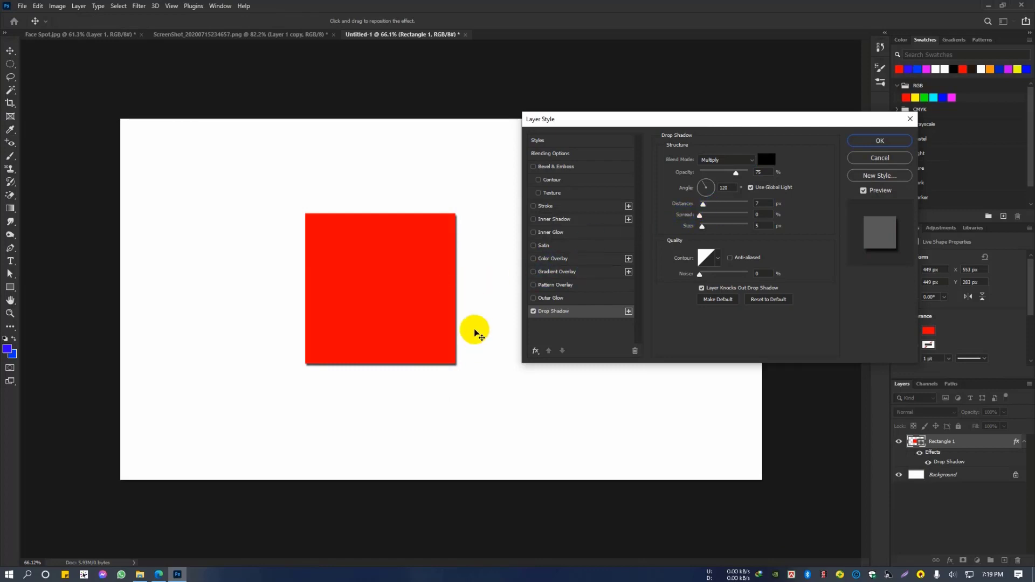
Try the drop shadow with a distance of 22 px and size of 46 px, and switch the effect off
{"action": "mouse_move", "coordinate": [702, 204]}
{"action": "left_mouse_down"}
{"action": "mouse_move", "coordinate": [747, 215]}
{"action": "mouse_move", "coordinate": [683, 215]}
{"action": "mouse_move", "coordinate": [716, 233]}
{"action": "mouse_move", "coordinate": [710, 204]}
{"action": "left_mouse_up"}
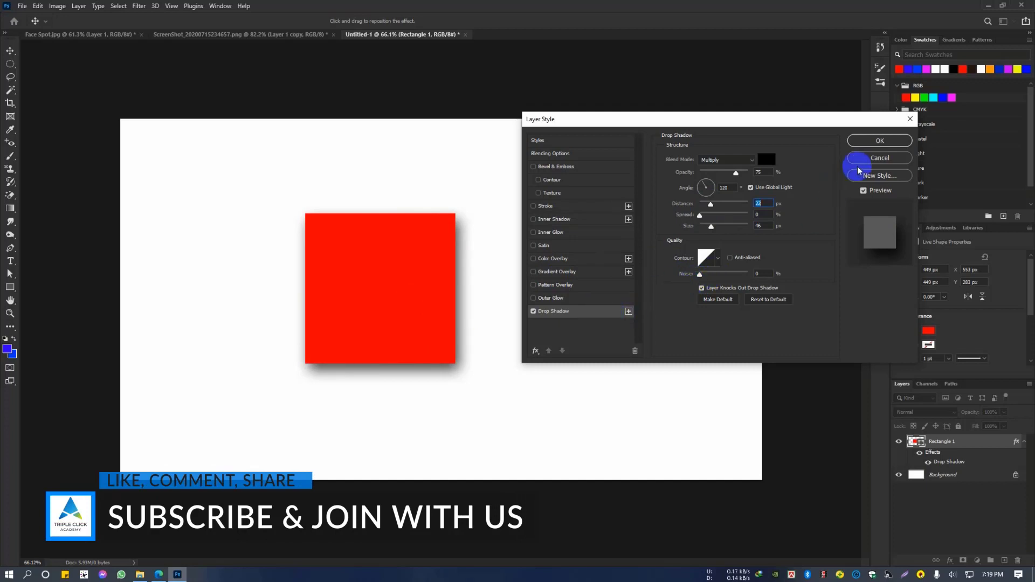
{"action": "left_click", "coordinate": [533, 312]}
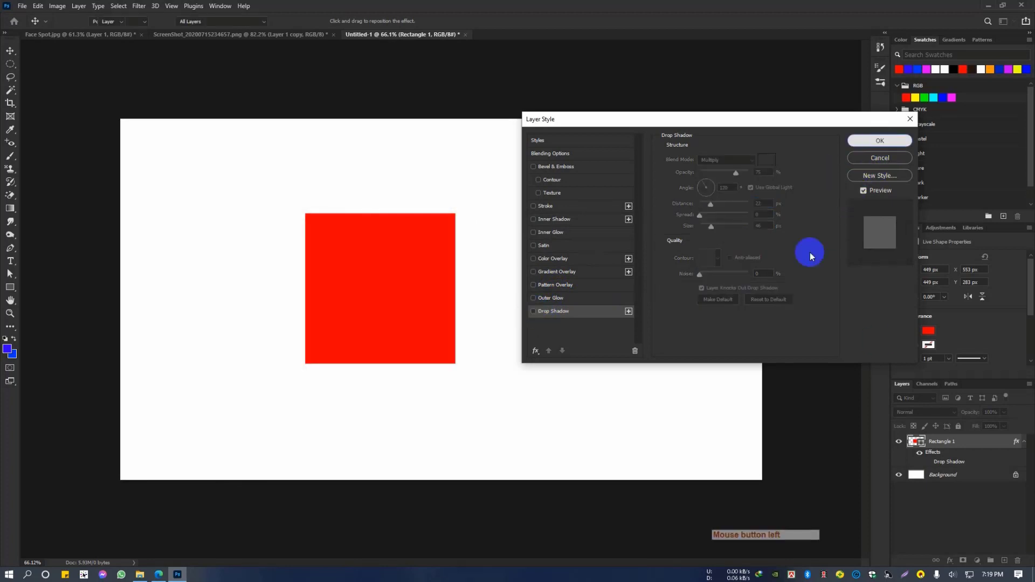
{"action": "key", "text": "Return"}
Hide the Rectangle 1 layer and add a black Solid Color fill layer above the Background
{"action": "left_click", "coordinate": [898, 442]}
{"action": "left_click", "coordinate": [937, 455]}
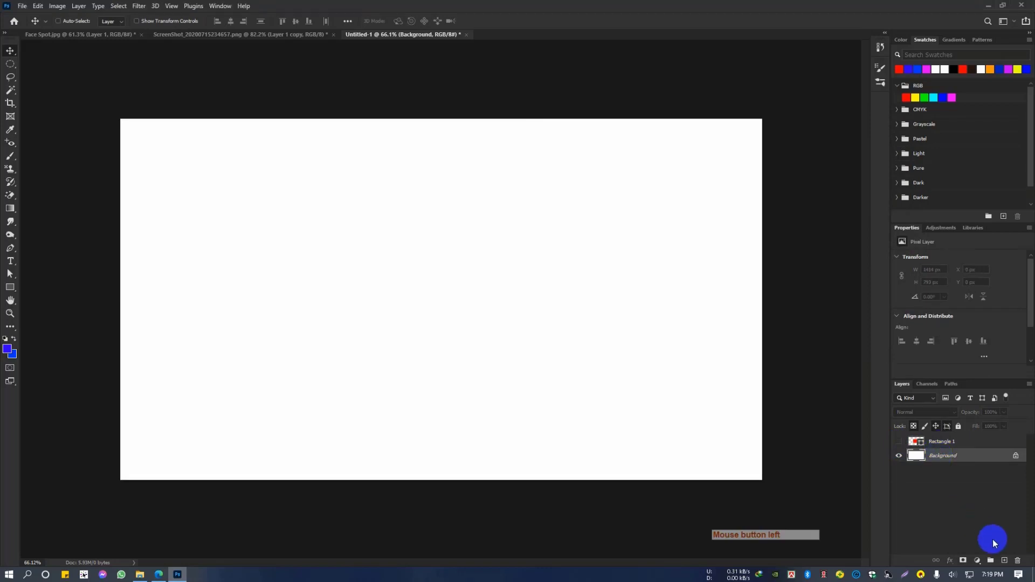
{"action": "left_click", "coordinate": [983, 560]}
{"action": "left_click", "coordinate": [973, 377]}
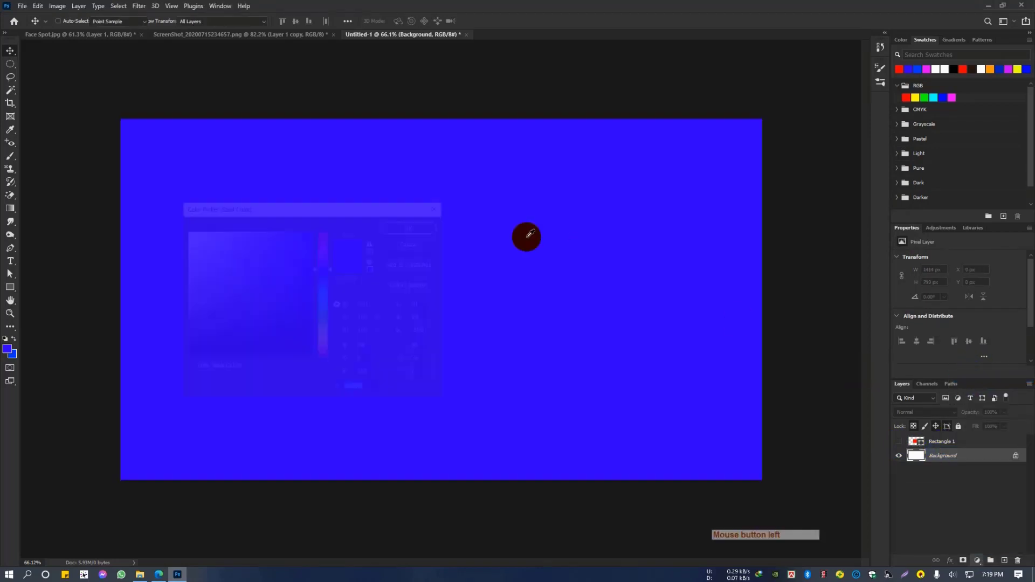
{"action": "left_click", "coordinate": [185, 357]}
{"action": "left_click", "coordinate": [418, 225]}
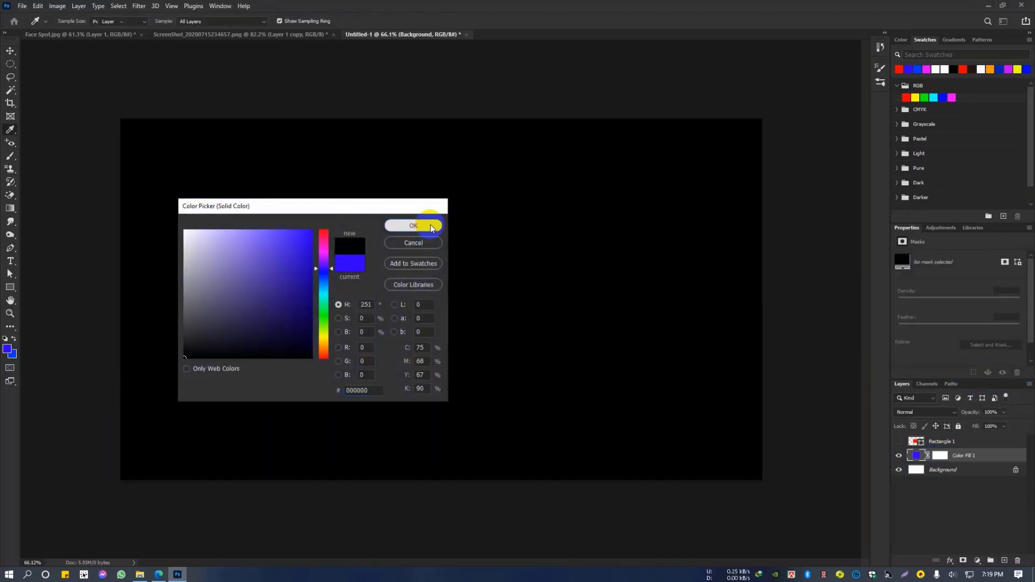
Draw a second red square about 484 px wide near the middle of the black canvas
{"action": "right_click", "coordinate": [10, 287]}
{"action": "left_click", "coordinate": [46, 286]}
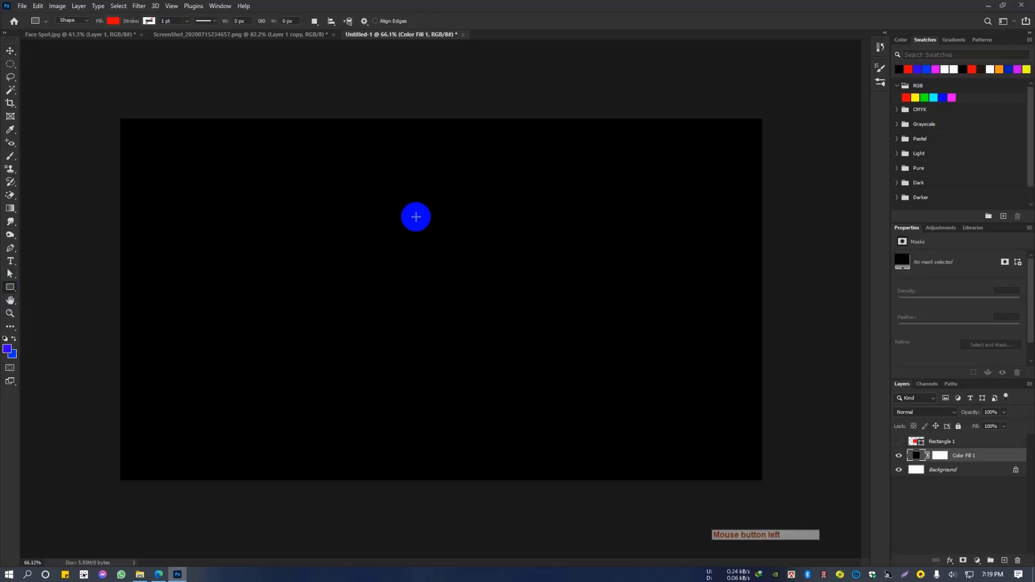
{"action": "left_click_drag", "start_coordinate": [366, 207], "coordinate": [534, 381]}
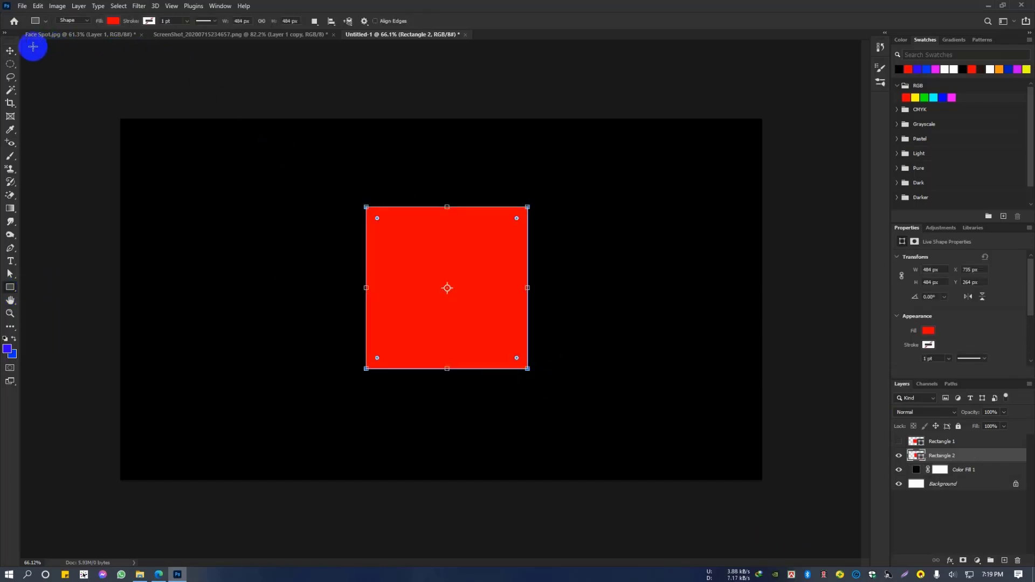
{"action": "left_click", "coordinate": [15, 54]}
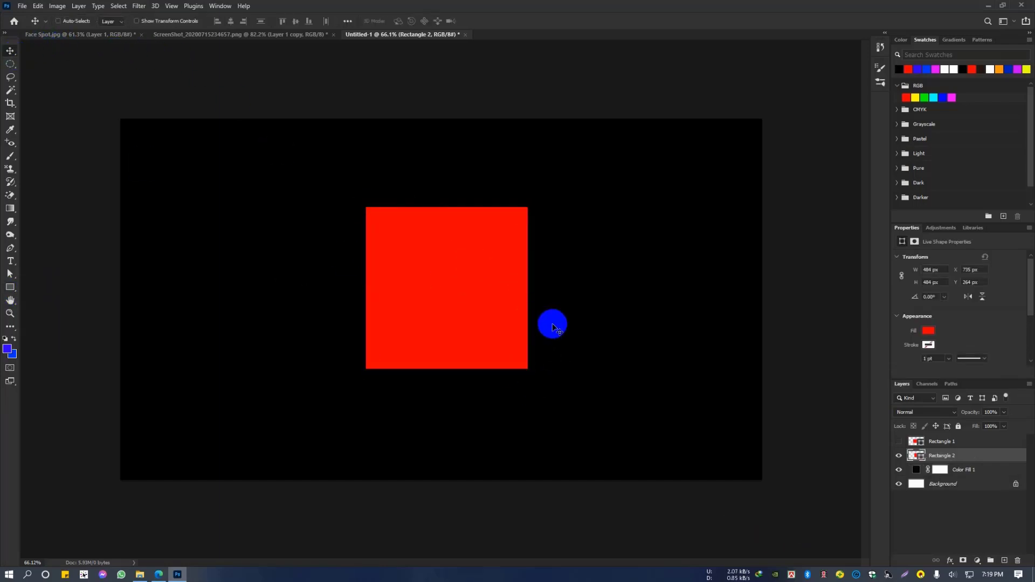
Center the new red square horizontally and vertically on the full canvas
{"action": "key", "text": "ctrl+a"}
{"action": "left_click", "coordinate": [295, 21]}
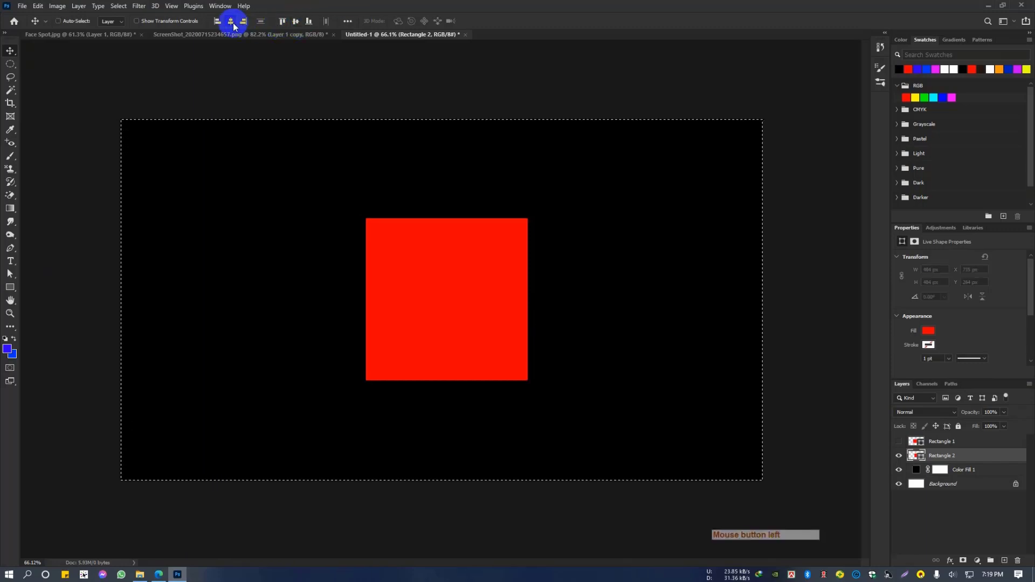
{"action": "left_click", "coordinate": [231, 21]}
{"action": "left_click", "coordinate": [296, 21]}
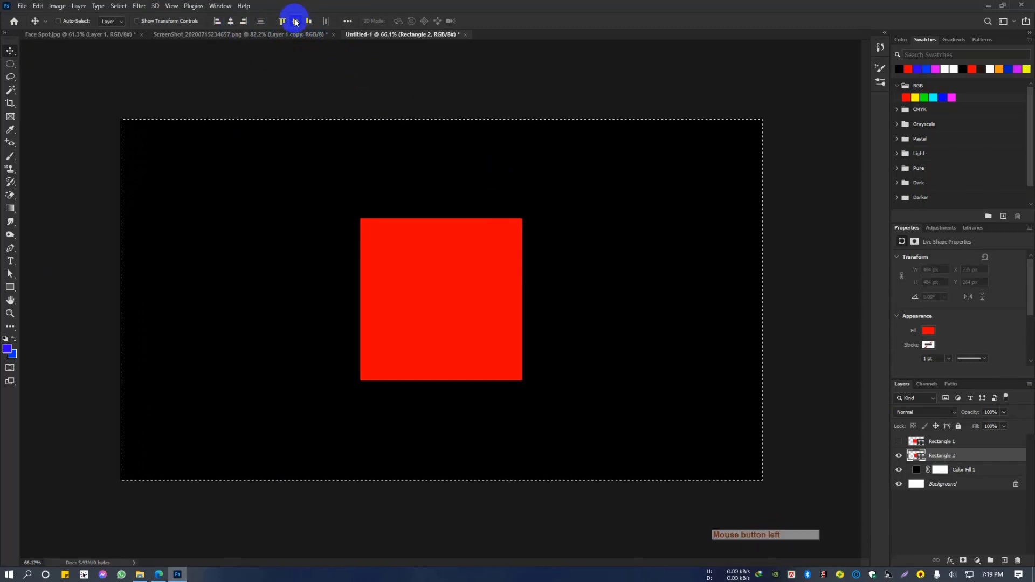
Finish centering the square, clear the selection, and add an Outer Glow to Rectangle 2 in #ff0000 sampled from the square
{"action": "left_click", "coordinate": [230, 21]}
{"action": "key", "text": "ctrl+d"}
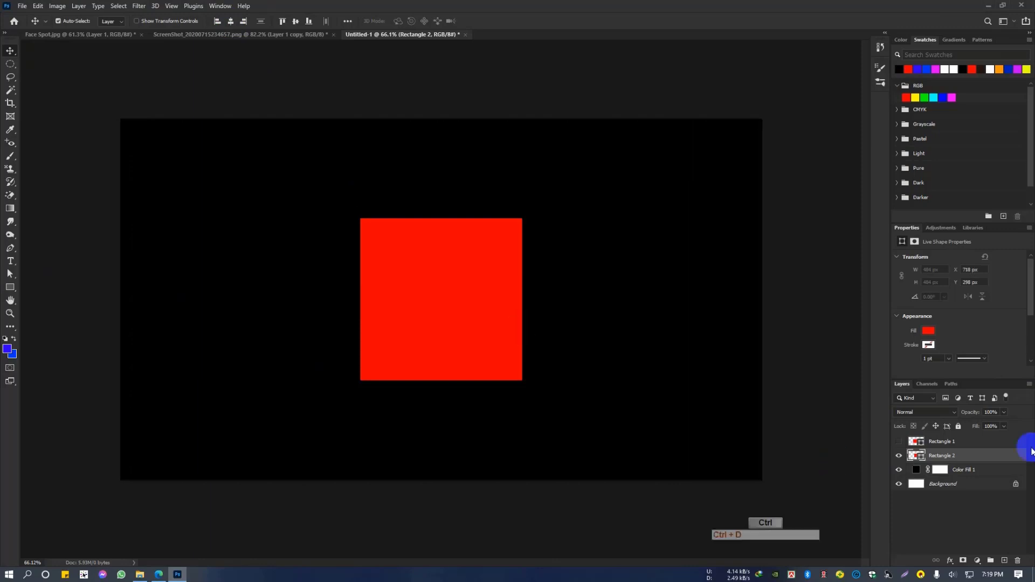
{"action": "double_click", "coordinate": [1009, 458]}
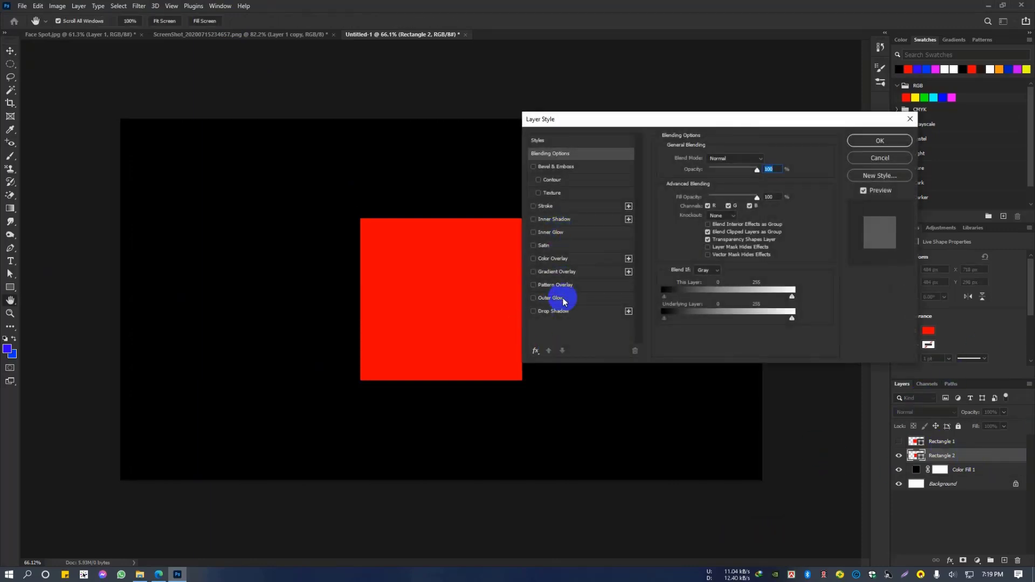
{"action": "left_click", "coordinate": [561, 297]}
{"action": "left_click_drag", "start_coordinate": [633, 131], "coordinate": [685, 113]}
{"action": "left_click", "coordinate": [779, 140]}
{"action": "left_click", "coordinate": [776, 143]}
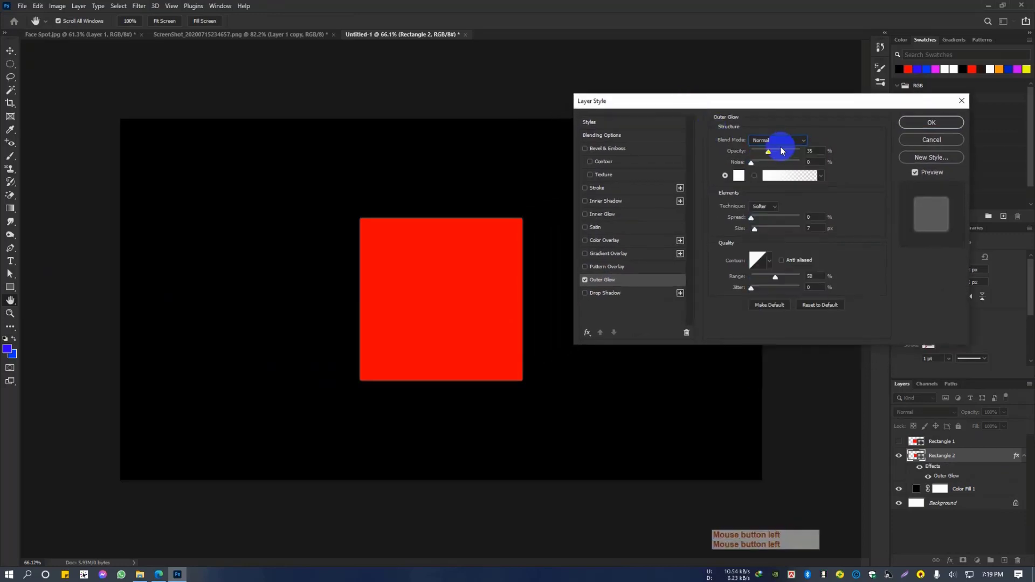
{"action": "left_click", "coordinate": [739, 175]}
{"action": "left_click", "coordinate": [469, 238]}
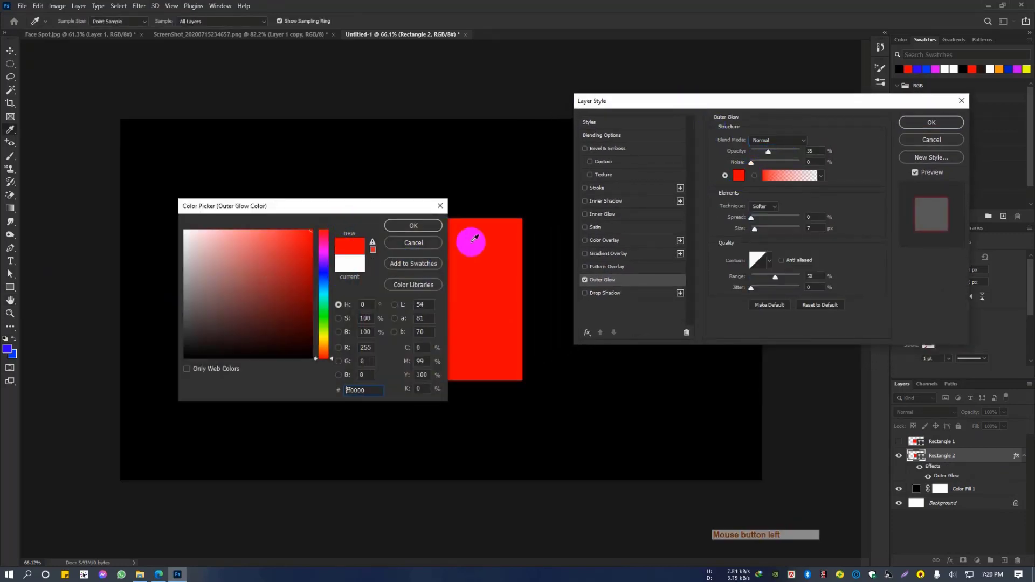
{"action": "left_click", "coordinate": [421, 227]}
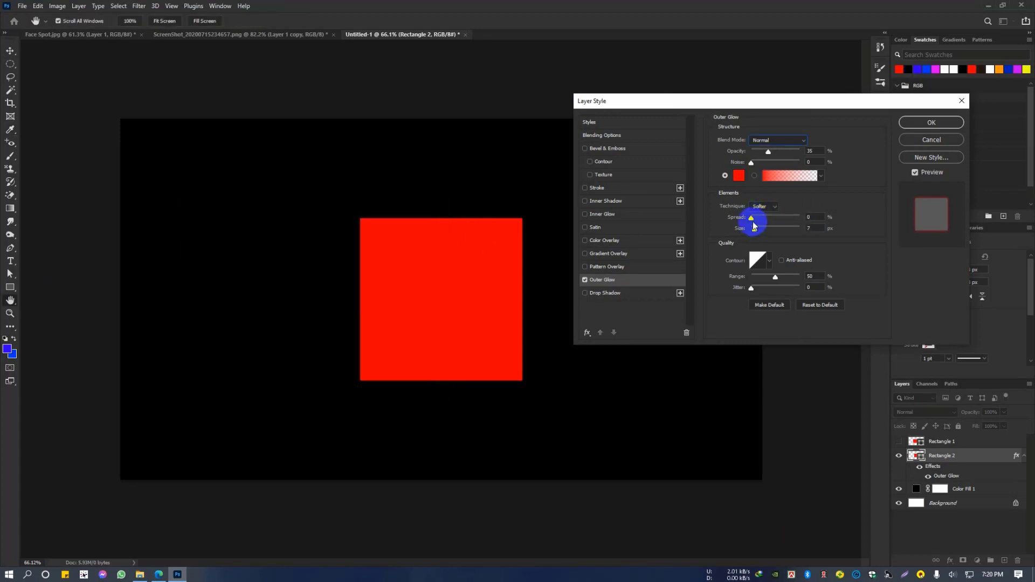
Set the outer glow's size to 109 px, raise its opacity, and apply the layer style
{"action": "left_click_drag", "start_coordinate": [754, 231], "coordinate": [774, 232]}
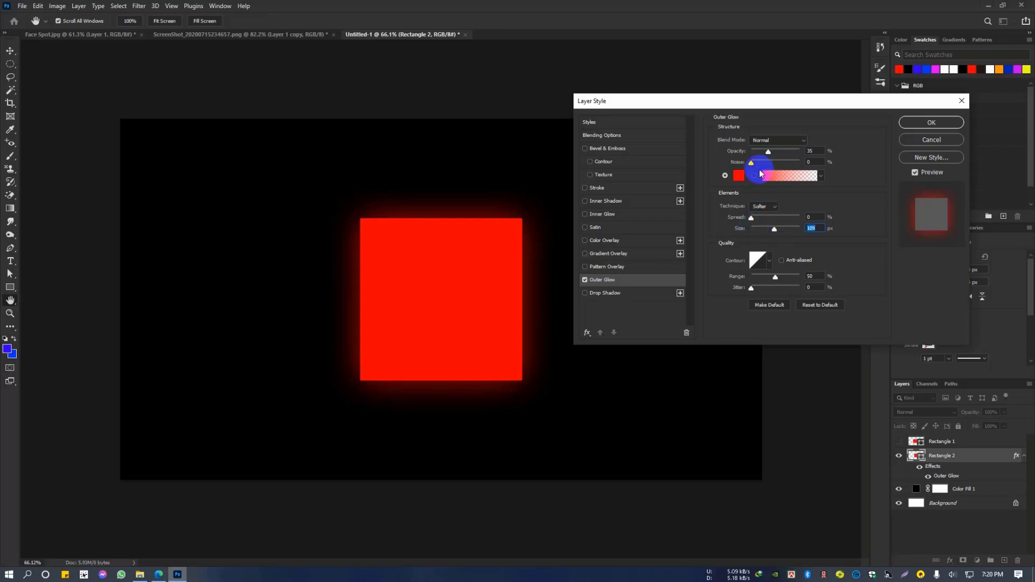
{"action": "left_click_drag", "start_coordinate": [770, 151], "coordinate": [780, 156]}
{"action": "left_click", "coordinate": [919, 124]}
{"action": "scroll", "coordinate": [420, 290], "scroll_direction": "up", "scroll_amount": 5}
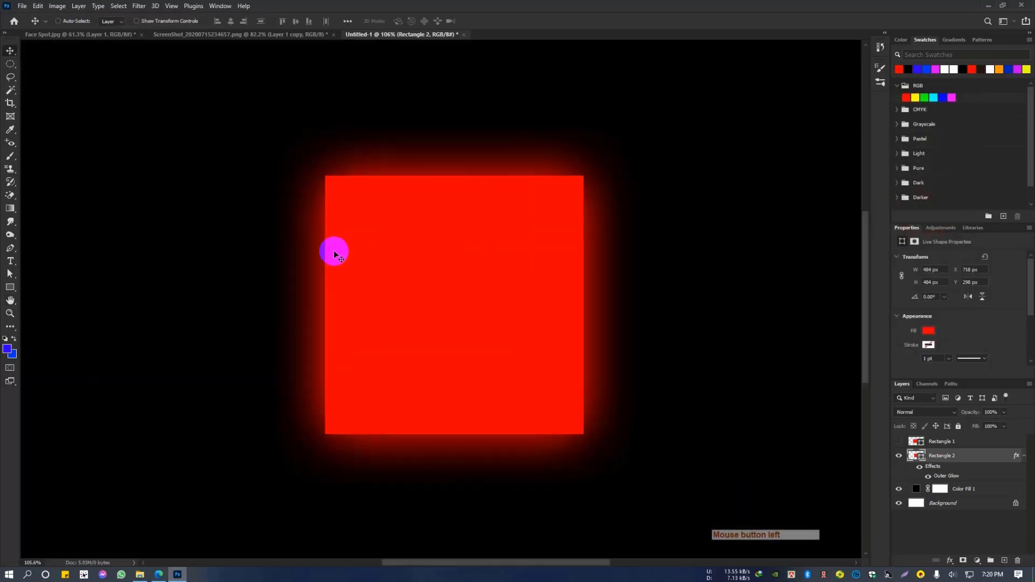
{"action": "scroll", "coordinate": [335, 234], "scroll_direction": "up", "scroll_amount": 3}
{"action": "scroll", "coordinate": [344, 233], "scroll_direction": "down", "scroll_amount": 5}
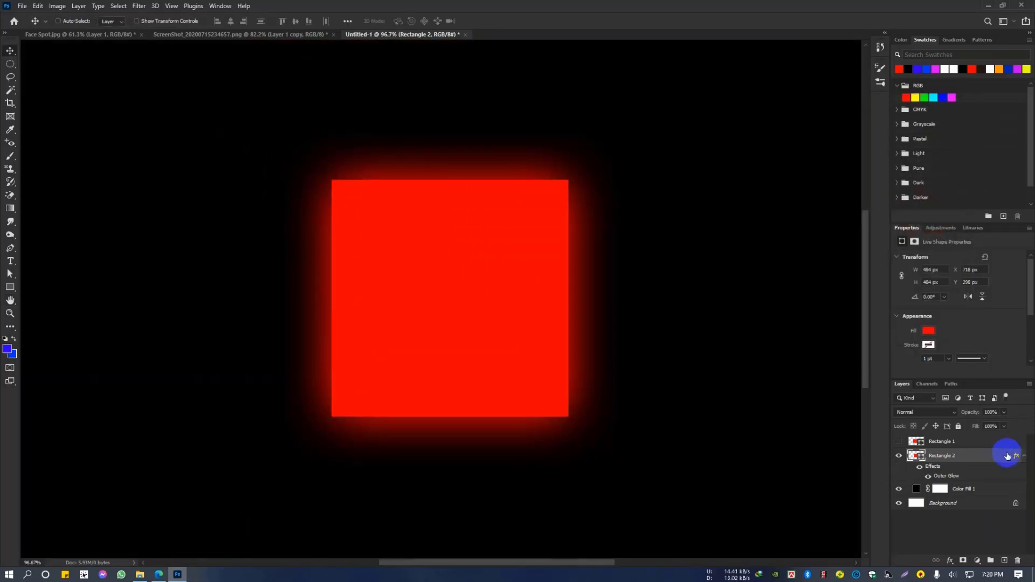
Hide the Rectangle 2 and Color Fill 1 layers and show the Rectangle 1 layer on the white background
{"action": "left_click", "coordinate": [902, 456]}
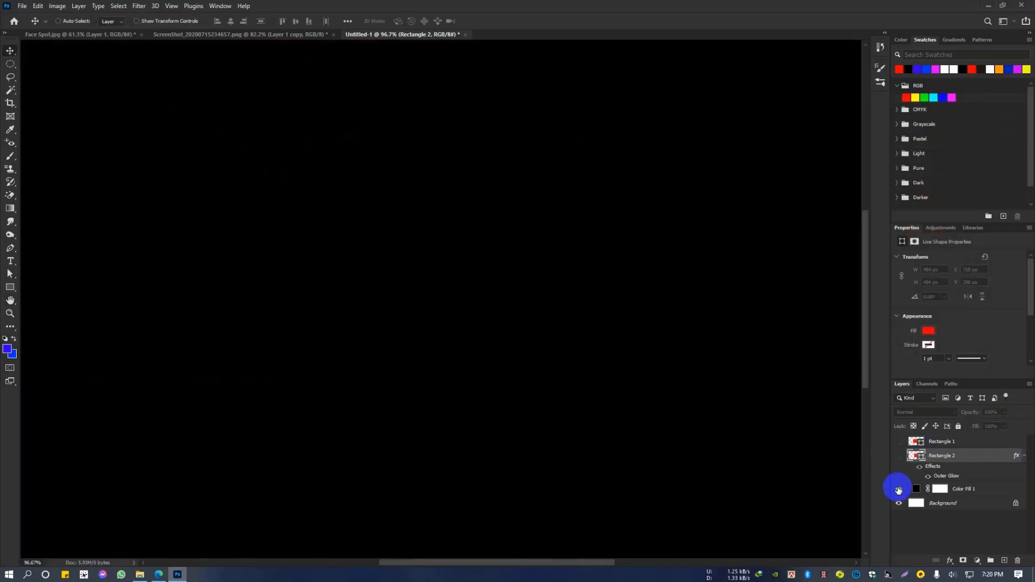
{"action": "left_click", "coordinate": [899, 488]}
{"action": "scroll", "coordinate": [782, 435], "scroll_direction": "down", "scroll_amount": 4}
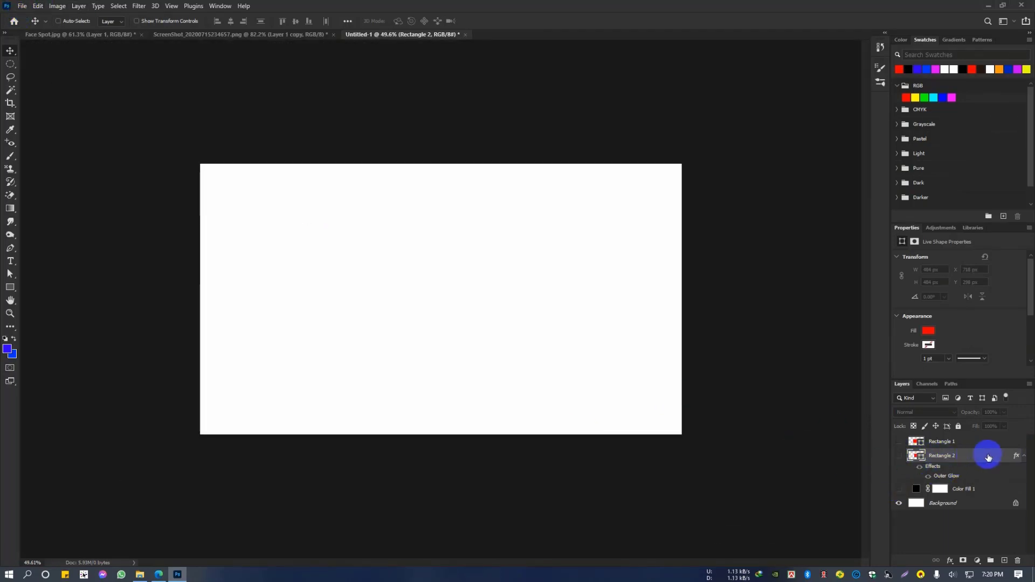
{"action": "double_click", "coordinate": [974, 463]}
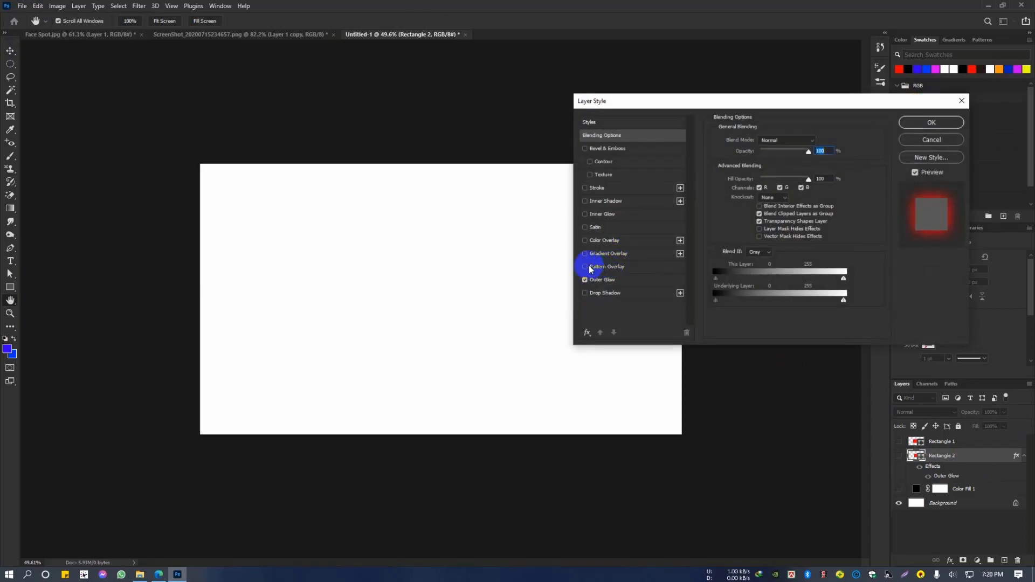
{"action": "left_click", "coordinate": [929, 141]}
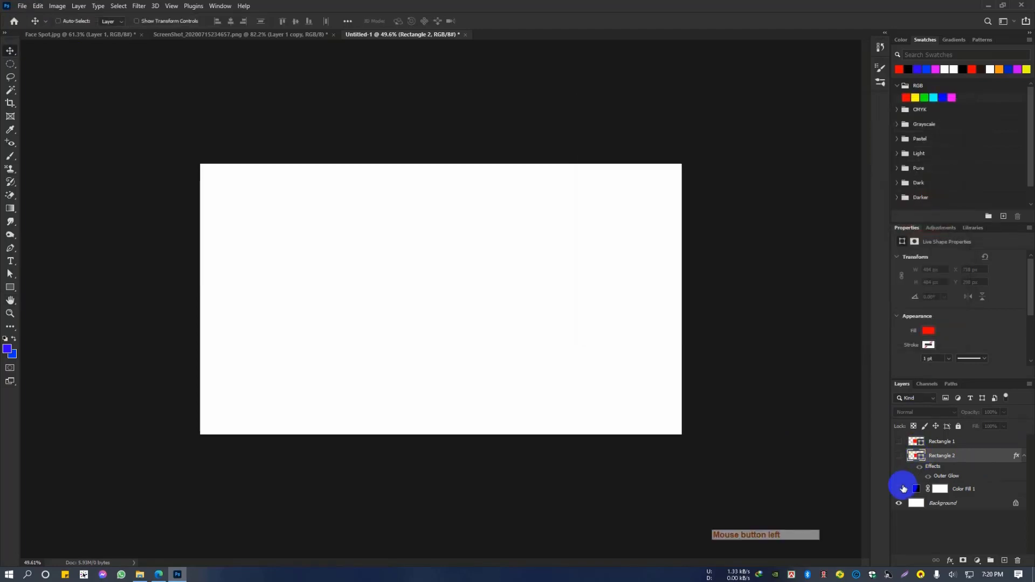
{"action": "left_click", "coordinate": [899, 488]}
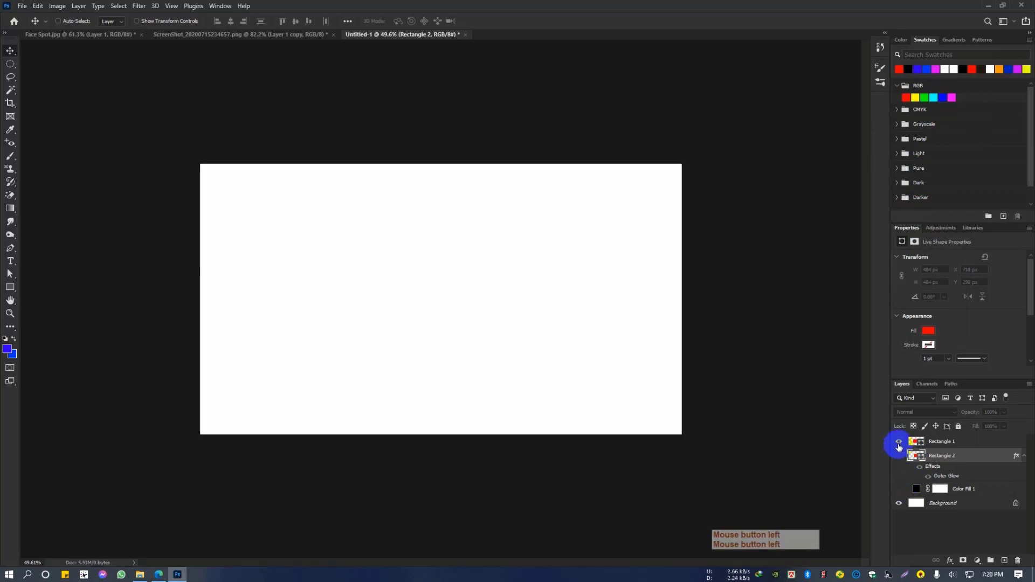
{"action": "left_click", "coordinate": [898, 442]}
Add a Pattern Overlay to Rectangle 1 and try several patterns, ending with the dark reddish-brown wood
{"action": "double_click", "coordinate": [980, 447]}
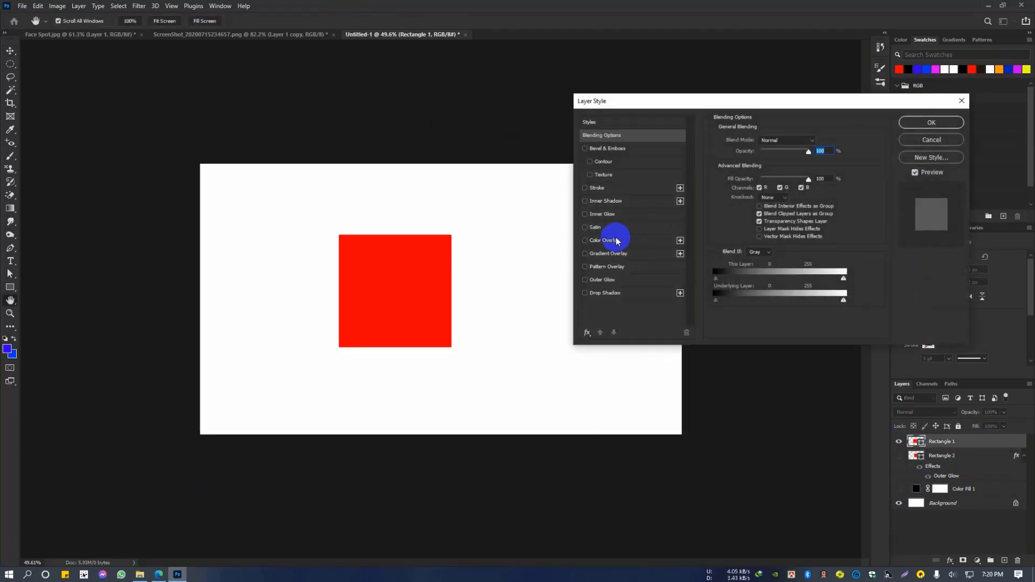
{"action": "left_click", "coordinate": [603, 271]}
{"action": "left_click", "coordinate": [779, 176]}
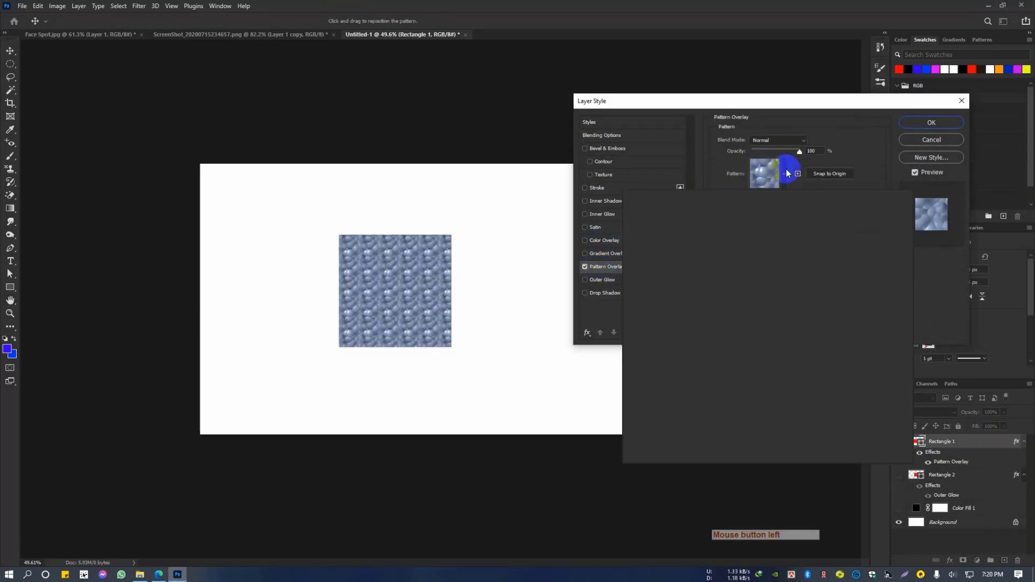
{"action": "left_click", "coordinate": [724, 207]}
{"action": "left_click", "coordinate": [779, 207]}
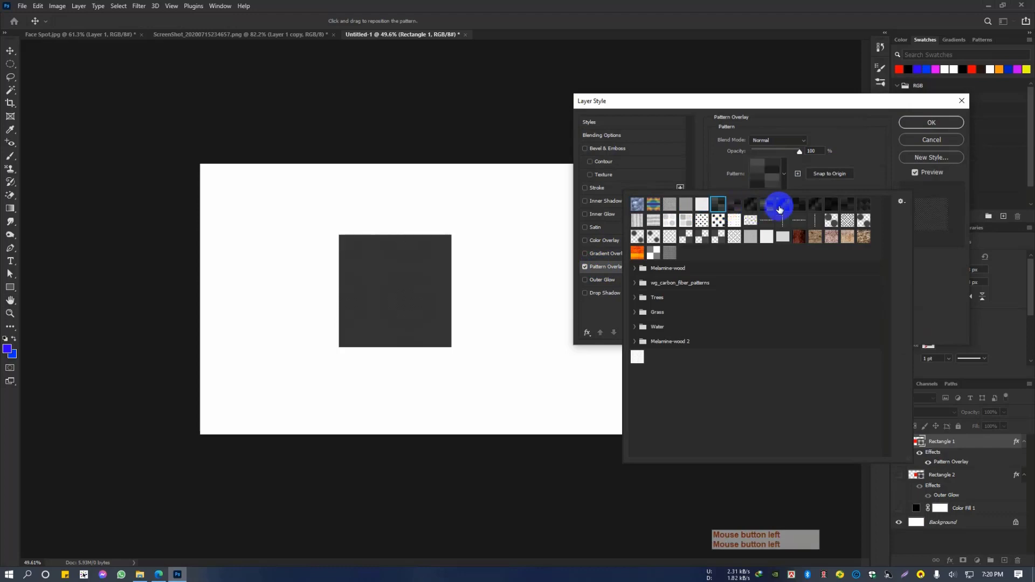
{"action": "left_click", "coordinate": [816, 206]}
{"action": "left_click", "coordinate": [815, 220]}
{"action": "left_click", "coordinate": [661, 254]}
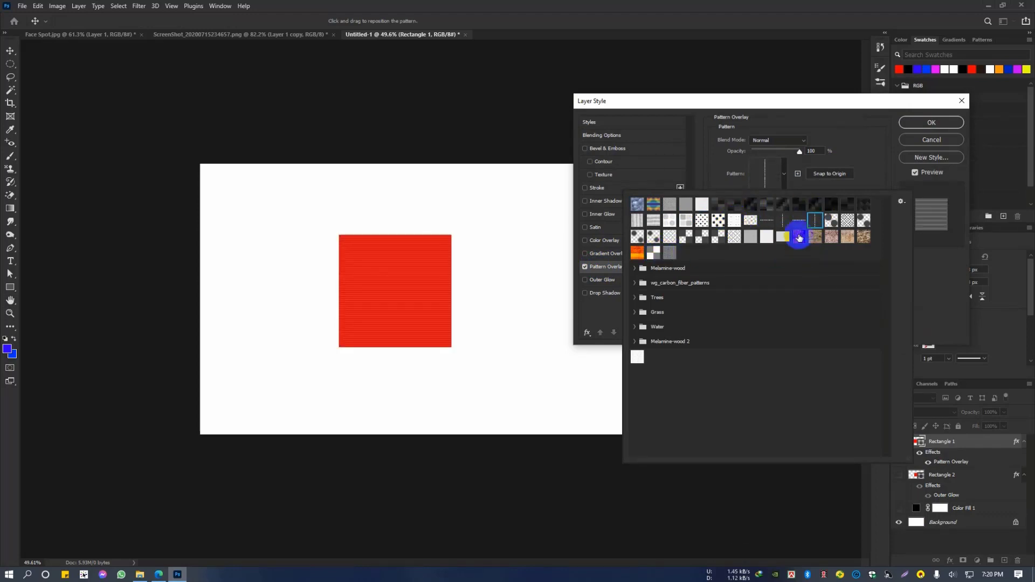
{"action": "left_click", "coordinate": [799, 237]}
{"action": "scroll", "coordinate": [684, 285], "scroll_direction": "up", "scroll_amount": 1}
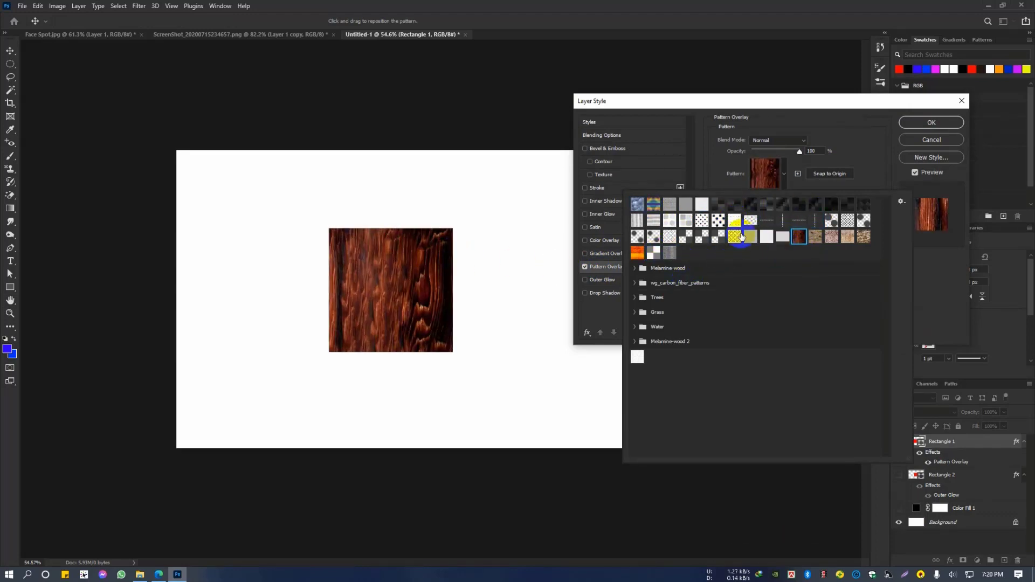
Compare more overlay patterns, choose the light brown knotted wood, and apply the layer style
{"action": "left_click", "coordinate": [721, 174]}
{"action": "left_click", "coordinate": [783, 177]}
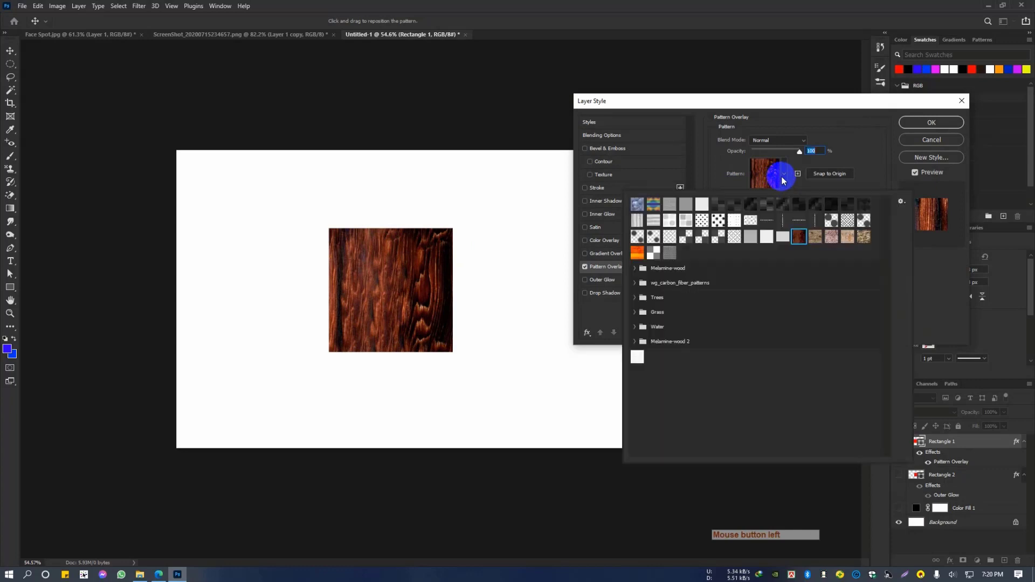
{"action": "left_click", "coordinate": [831, 220]}
{"action": "left_click", "coordinate": [850, 237]}
{"action": "left_click", "coordinate": [814, 236]}
{"action": "left_click", "coordinate": [751, 236]}
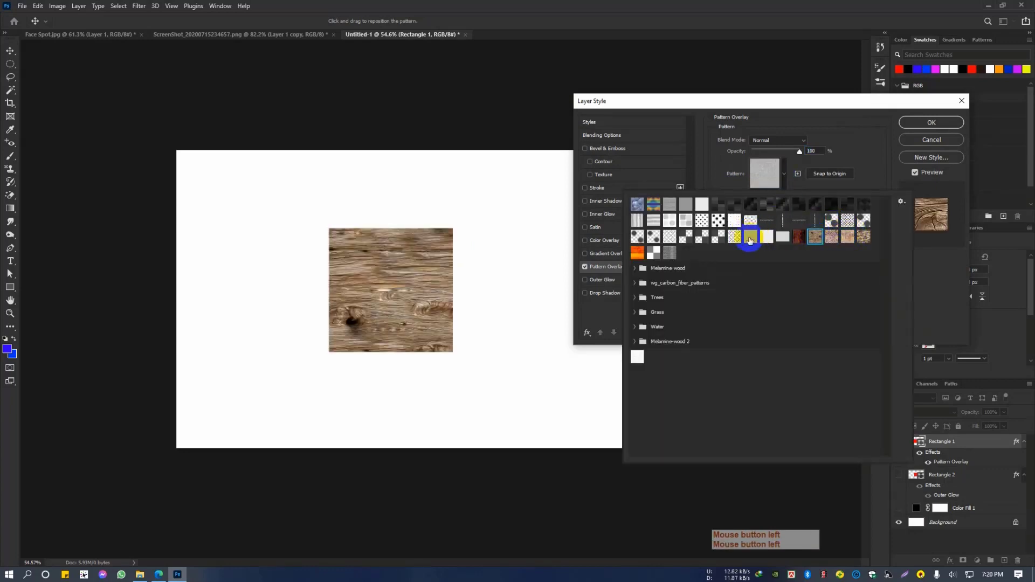
{"action": "left_click", "coordinate": [799, 236]}
{"action": "left_click", "coordinate": [815, 237]}
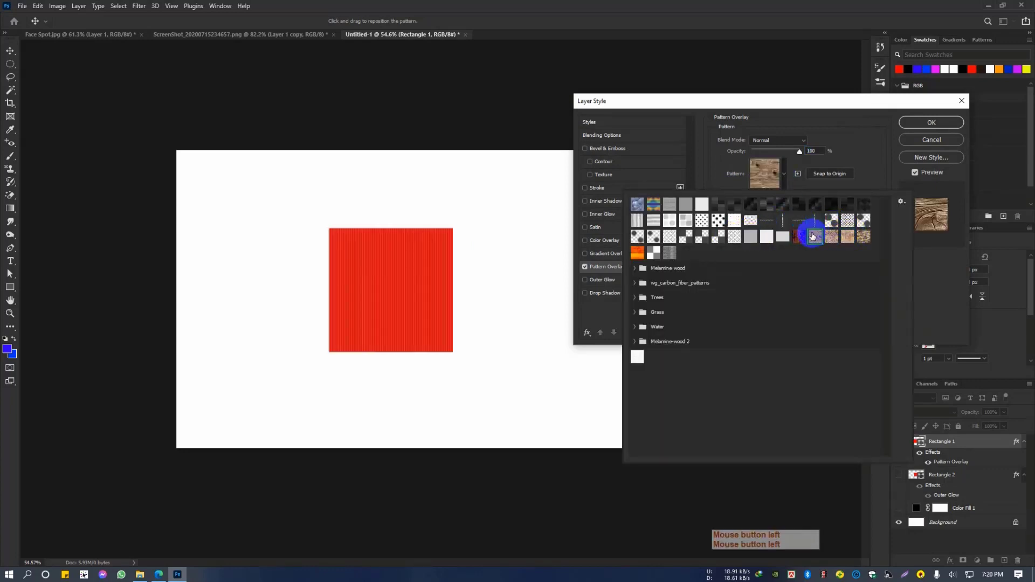
{"action": "left_click", "coordinate": [921, 124]}
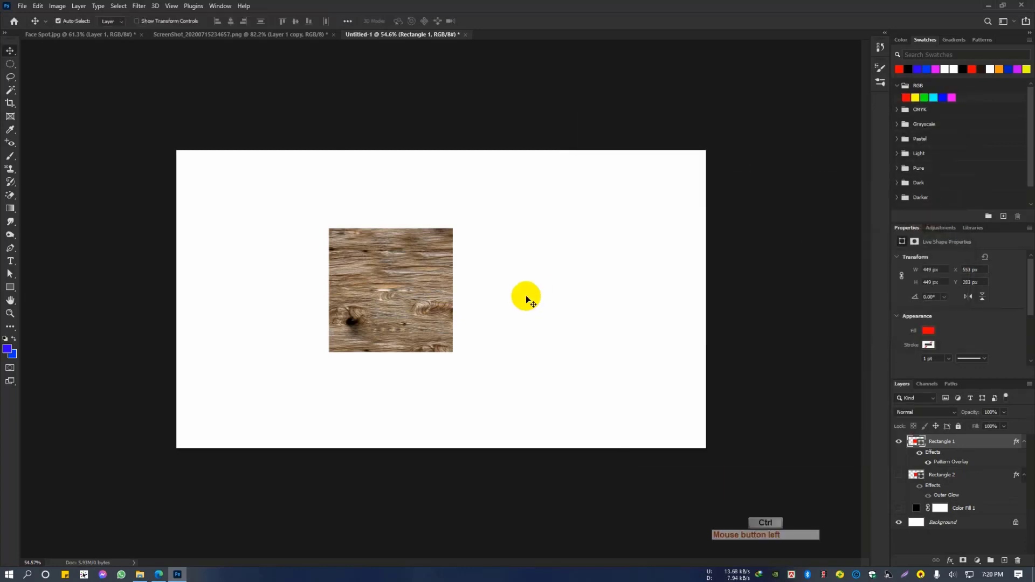
Stretch Rectangle 1 with Free Transform to about 1116 × 685 px, and toggle its visibility off and on
{"action": "key", "text": "ctrl+t"}
{"action": "left_click_drag", "start_coordinate": [454, 289], "coordinate": [636, 294]}
{"action": "left_click_drag", "start_coordinate": [480, 354], "coordinate": [481, 418]}
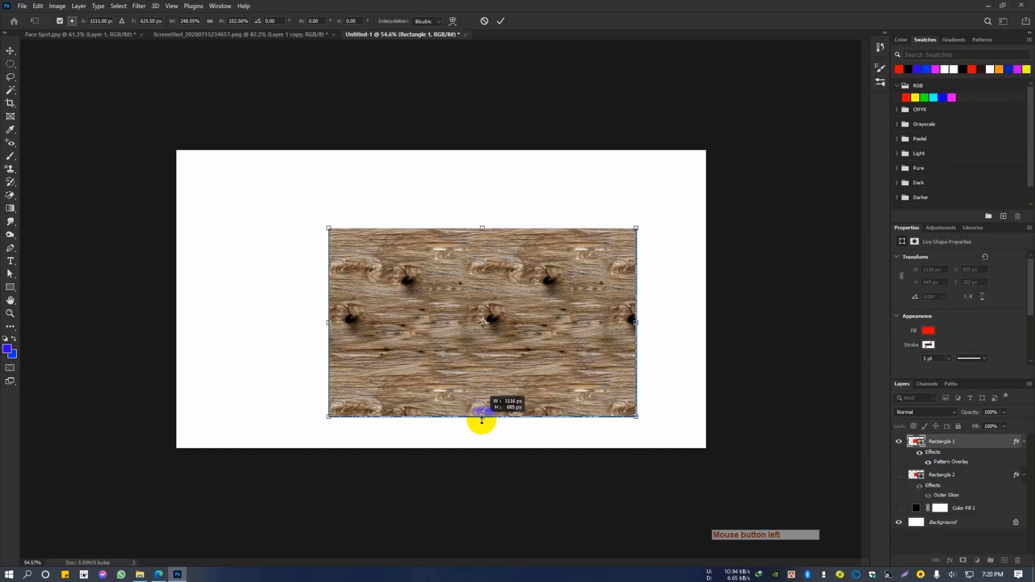
{"action": "left_click", "coordinate": [500, 21]}
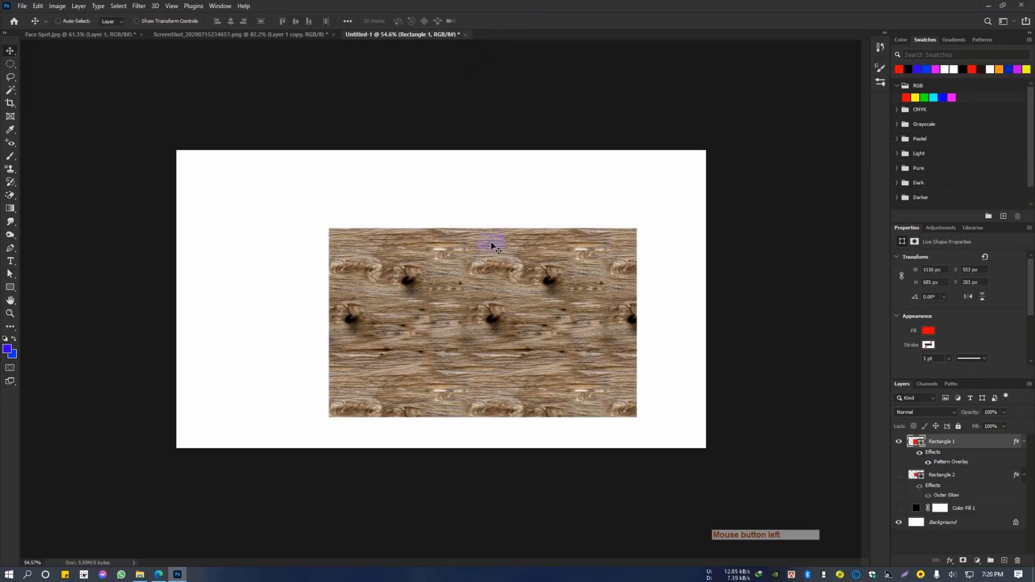
{"action": "left_click", "coordinate": [898, 444]}
{"action": "left_click", "coordinate": [897, 443]}
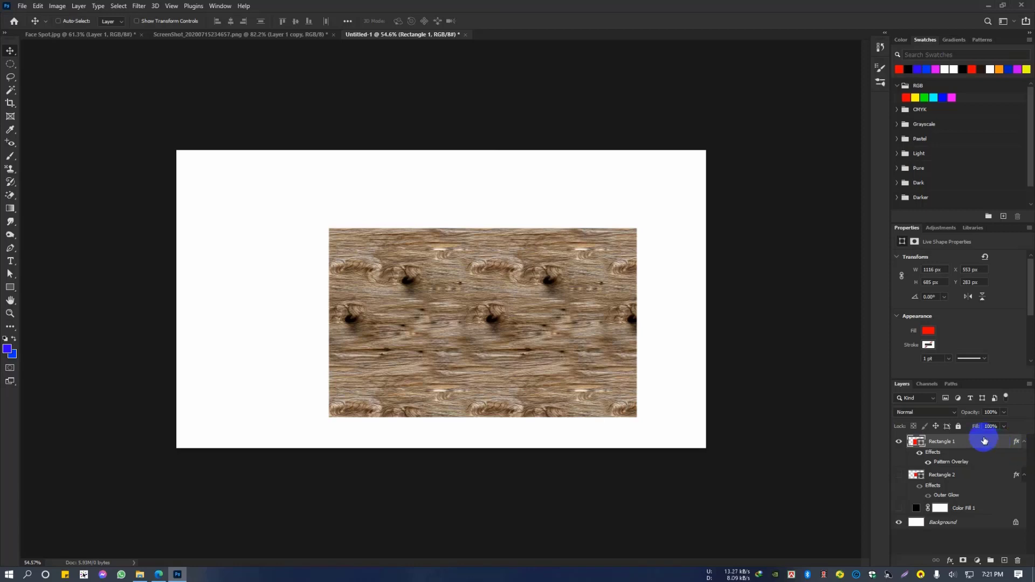
Switch to the browser to review the upcoming lessons in the graphics design course outline, and return to Photoshop without changing the layer style
{"action": "double_click", "coordinate": [984, 441]}
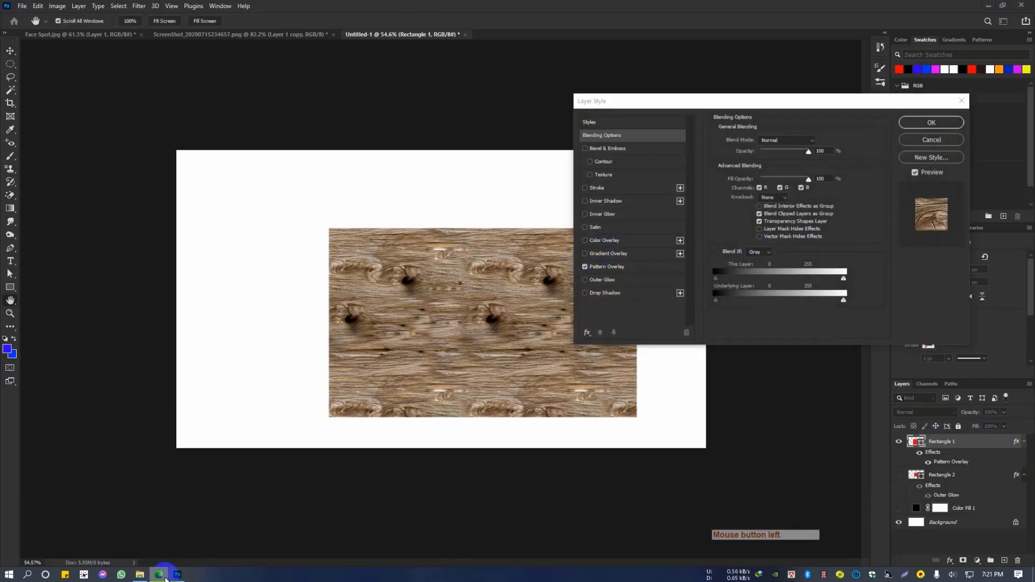
{"action": "left_click", "coordinate": [159, 574]}
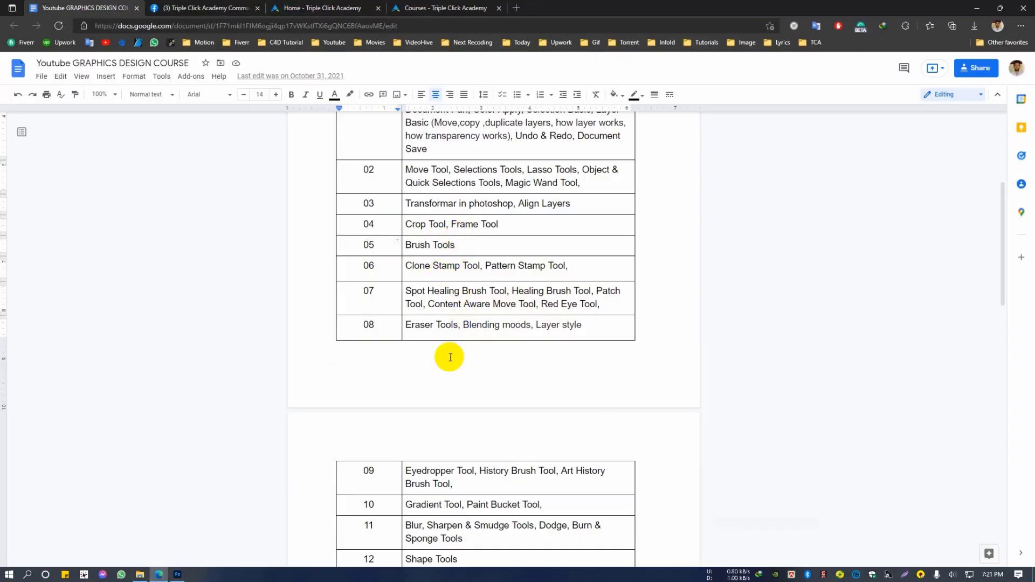
{"action": "left_click", "coordinate": [425, 506]}
{"action": "scroll", "coordinate": [425, 504], "scroll_direction": "down", "scroll_amount": 3}
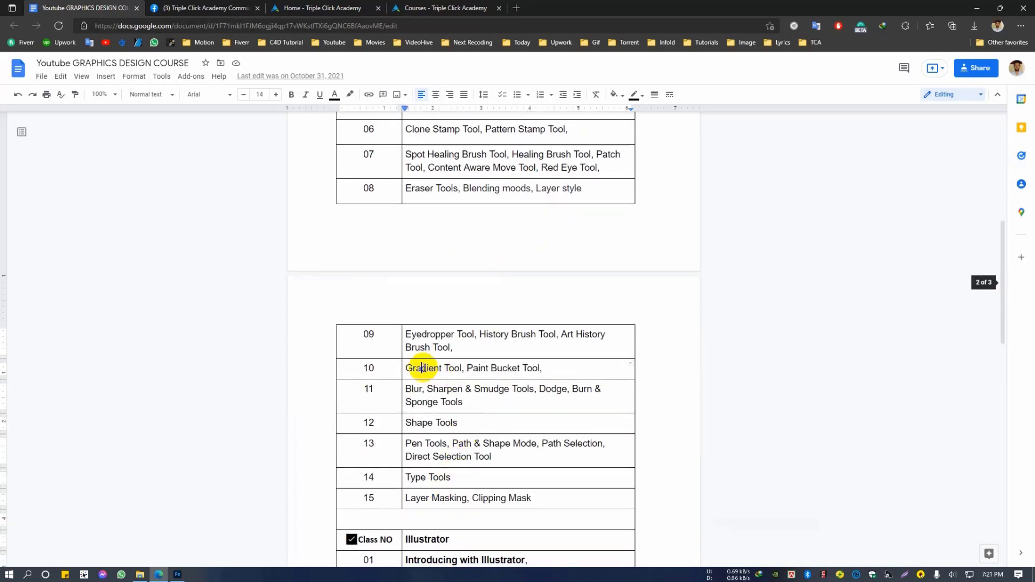
{"action": "scroll", "coordinate": [466, 457], "scroll_direction": "up", "scroll_amount": 1}
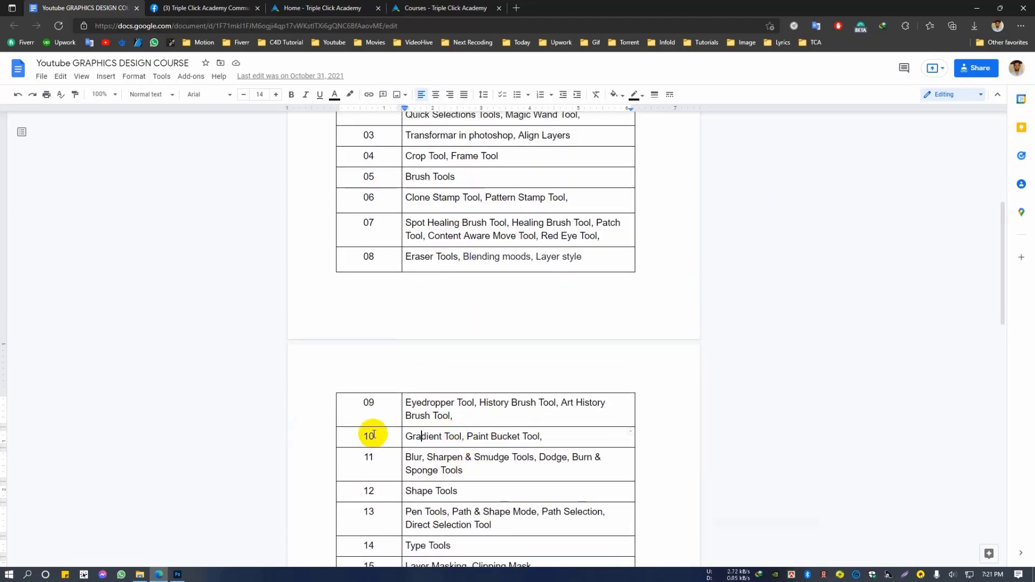
{"action": "left_click", "coordinate": [182, 572]}
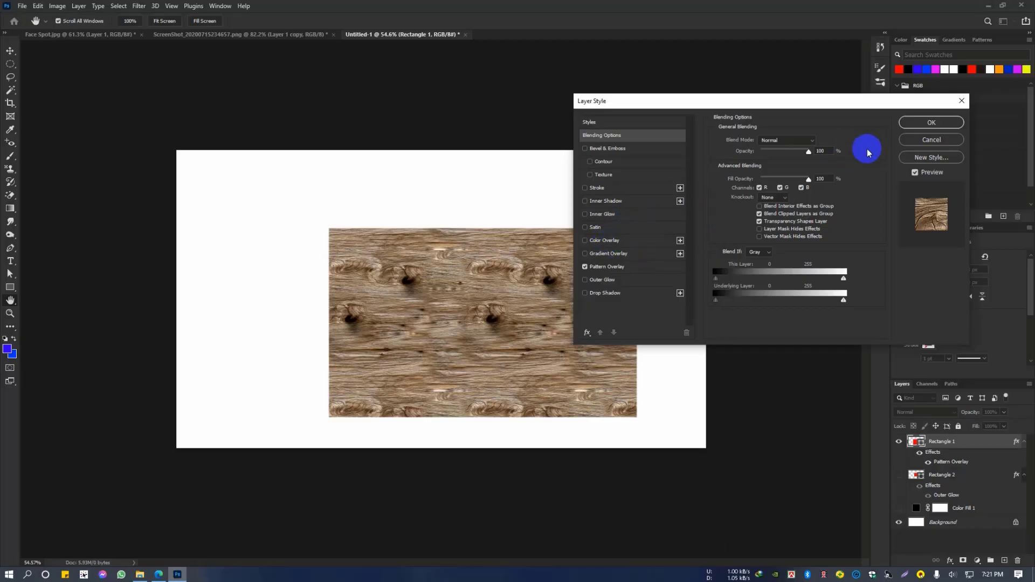
{"action": "left_click", "coordinate": [914, 142]}
With Rectangle 1 hidden and the black Color Fill 1 shown, place Coca-Cola-white-logo-1024x319.png from the Desktop as an embedded object
{"action": "left_click", "coordinate": [898, 442]}
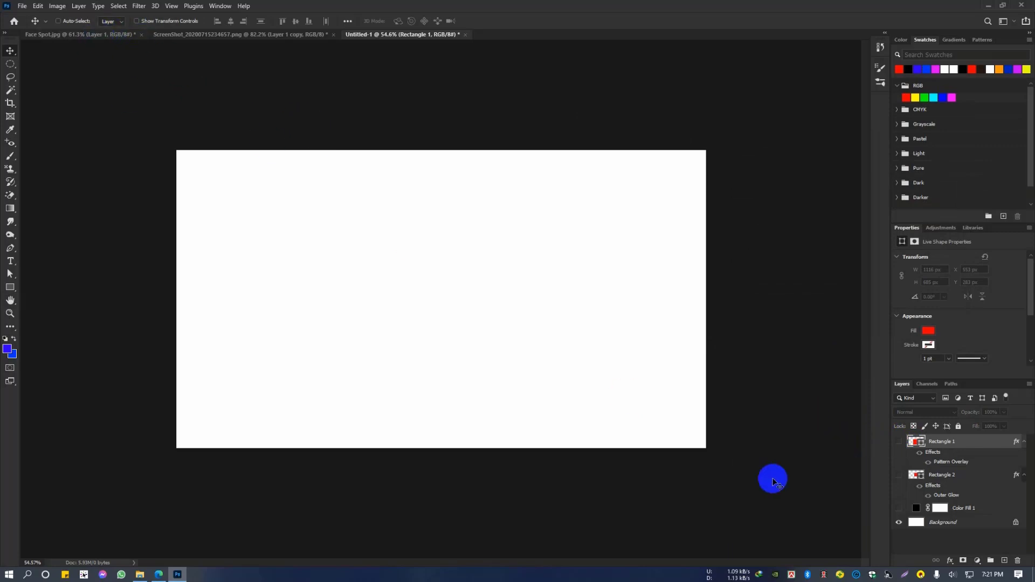
{"action": "left_click", "coordinate": [898, 508]}
{"action": "left_click", "coordinate": [13, 6]}
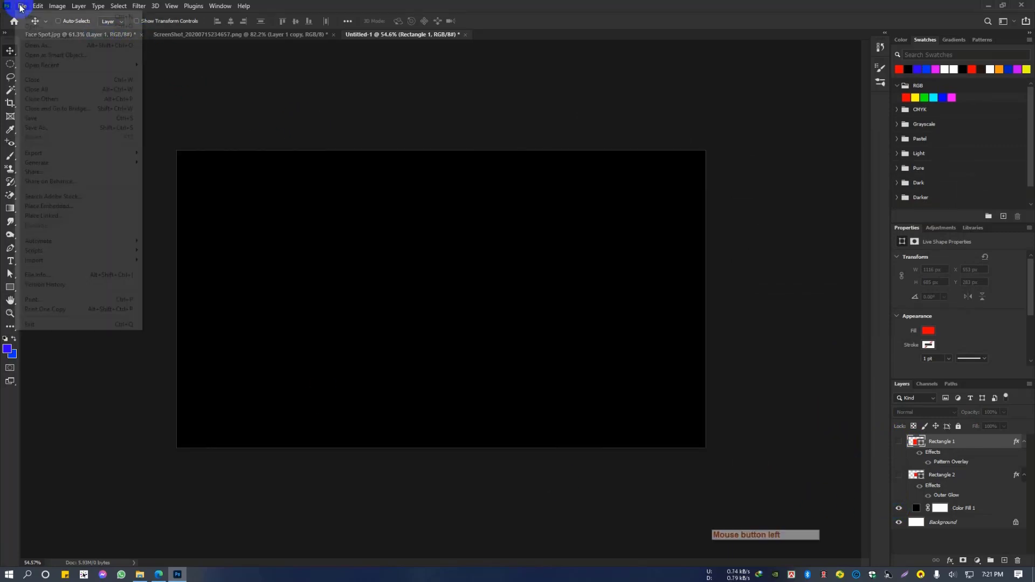
{"action": "left_click", "coordinate": [51, 207]}
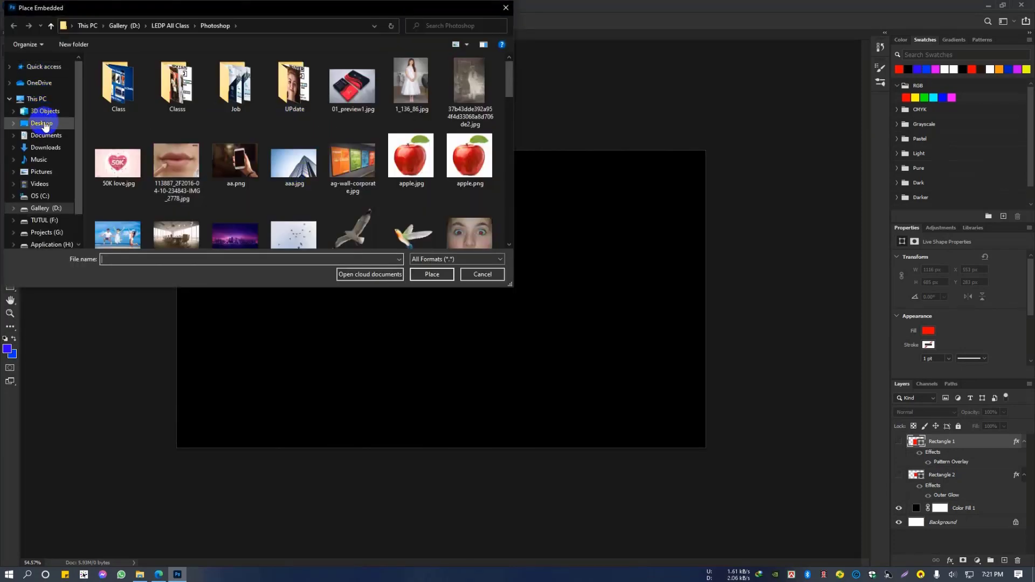
{"action": "left_click", "coordinate": [42, 122]}
{"action": "left_click", "coordinate": [305, 115]}
{"action": "left_click", "coordinate": [432, 275]}
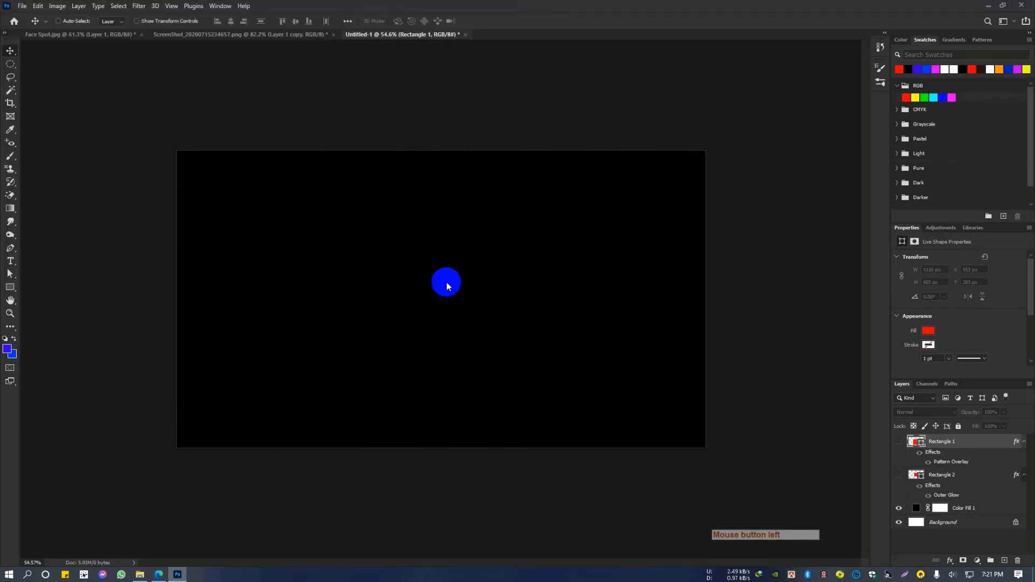
{"action": "left_click", "coordinate": [482, 23]}
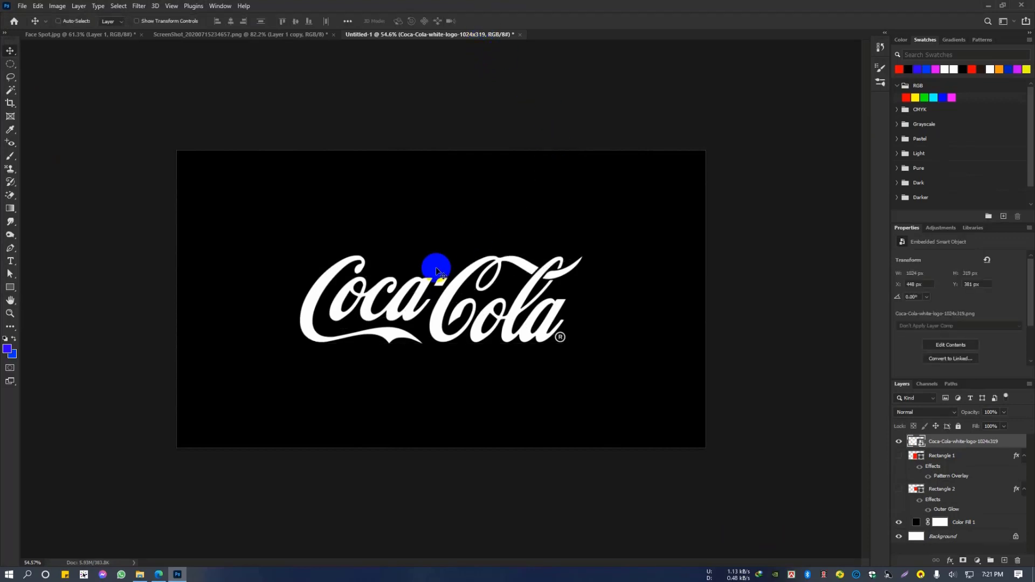
Add a red Color Overlay at 100% opacity to the Coca-Cola logo layer
{"action": "scroll", "coordinate": [494, 309], "scroll_direction": "up", "scroll_amount": 5}
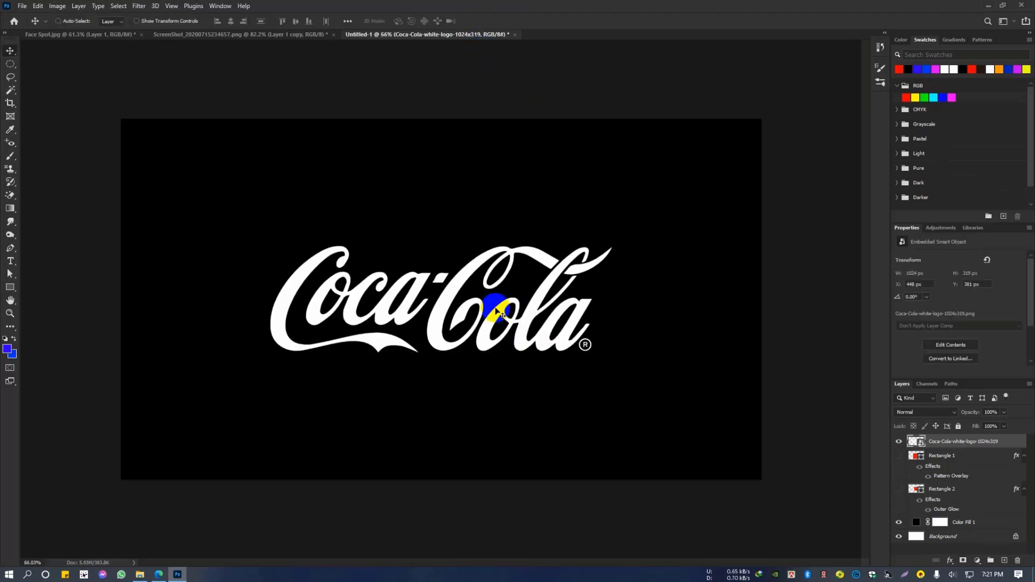
{"action": "scroll", "coordinate": [495, 308], "scroll_direction": "down", "scroll_amount": 3}
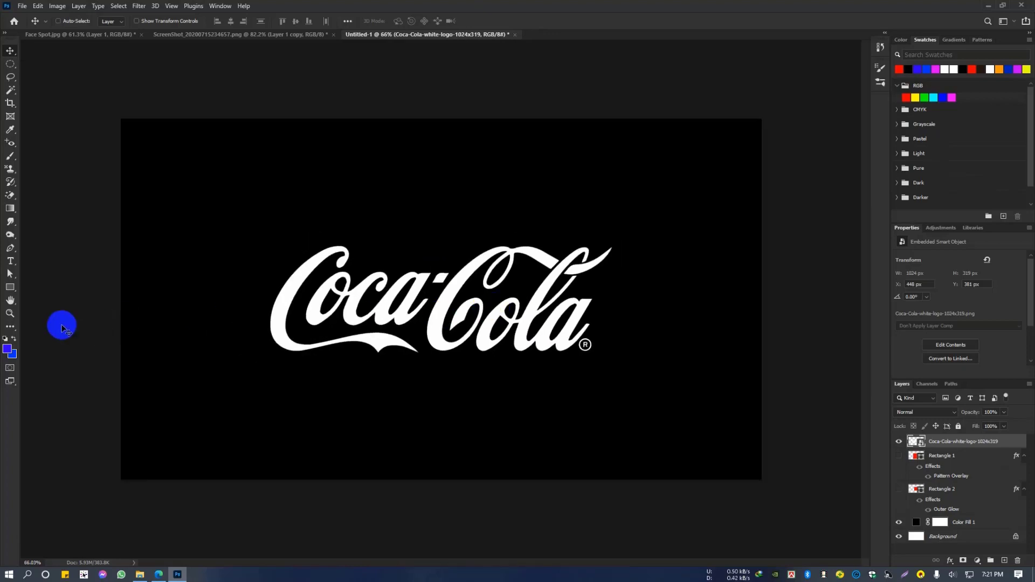
{"action": "double_click", "coordinate": [1017, 443]}
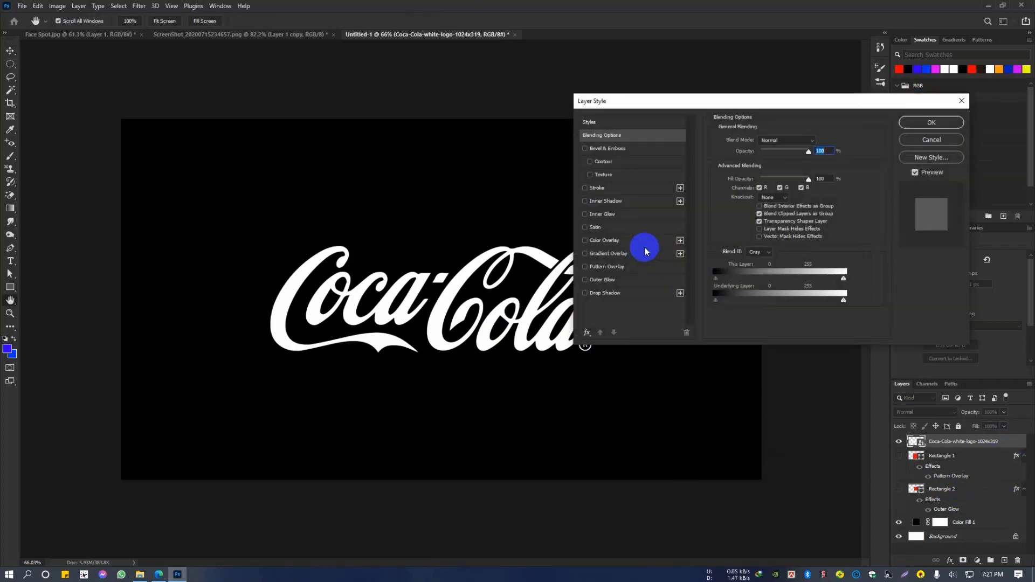
{"action": "left_click", "coordinate": [601, 241]}
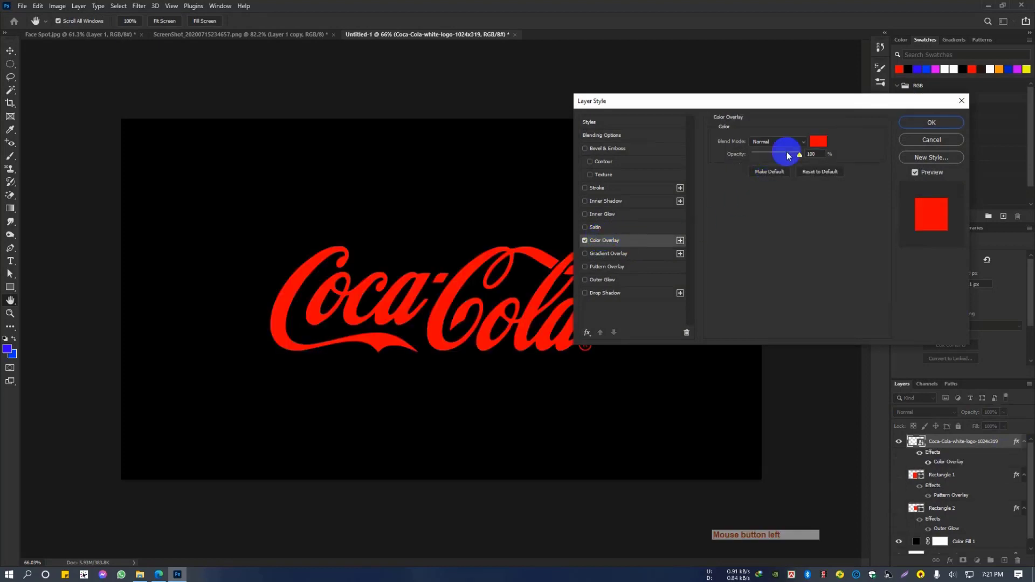
Try near-white and blue overlay colors on the logo, and return the Color Overlay to red at 100% opacity
{"action": "left_click", "coordinate": [818, 141]}
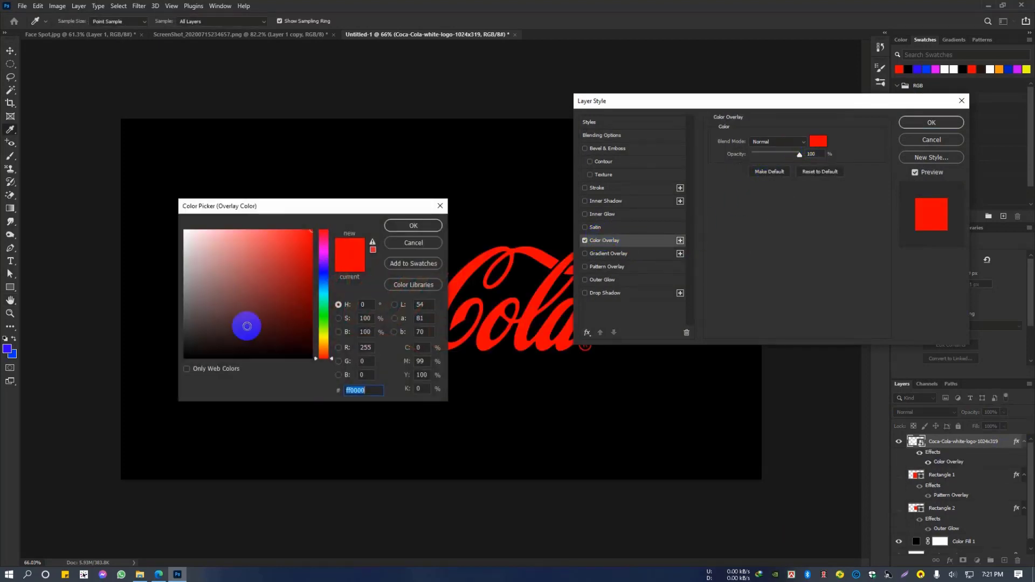
{"action": "left_click_drag", "start_coordinate": [303, 207], "coordinate": [937, 157]}
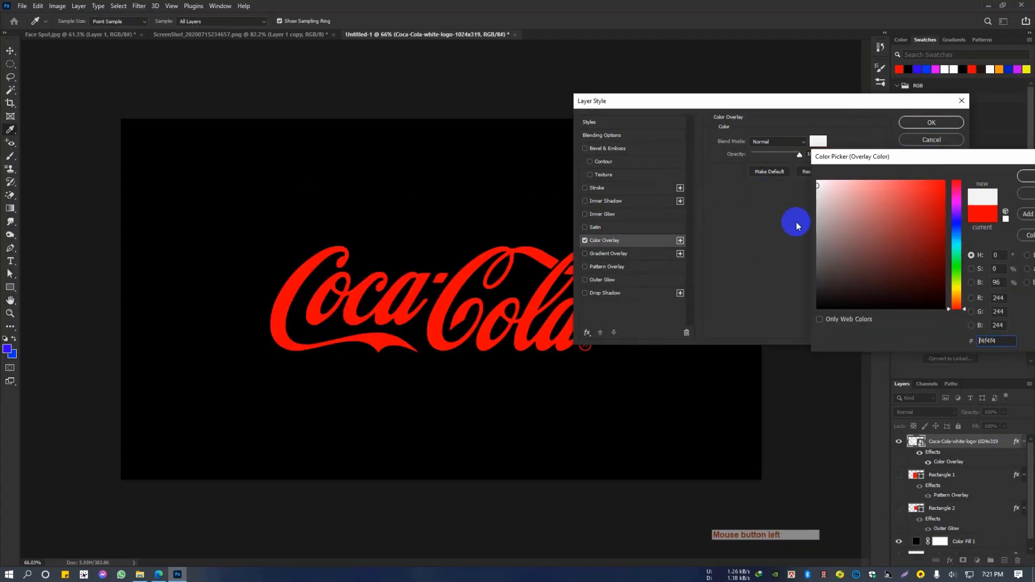
{"action": "left_click", "coordinate": [924, 179]}
{"action": "left_click", "coordinate": [956, 223]}
{"action": "left_click", "coordinate": [944, 181]}
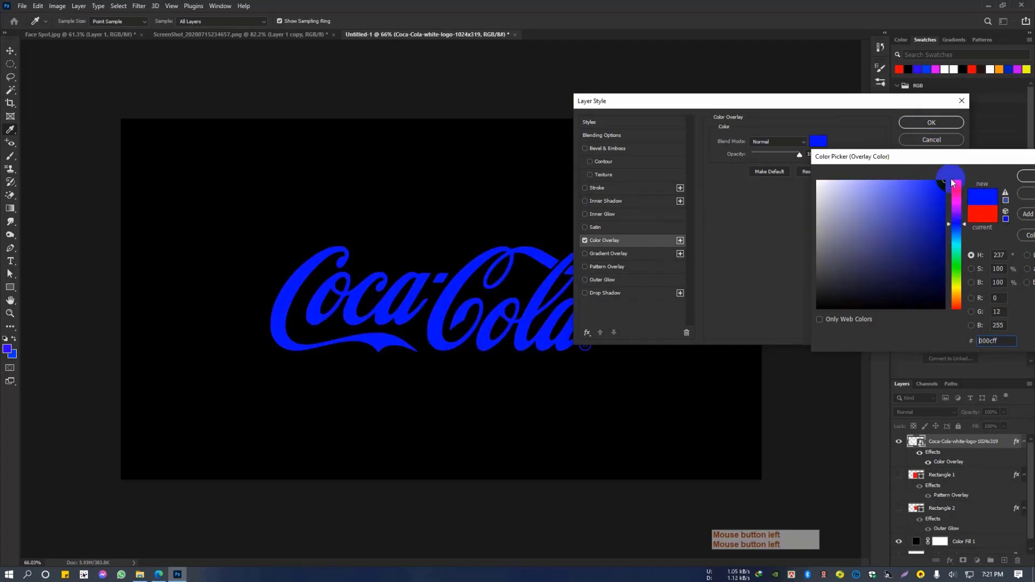
{"action": "left_click_drag", "start_coordinate": [955, 202], "coordinate": [861, 180]}
{"action": "left_click", "coordinate": [926, 200]}
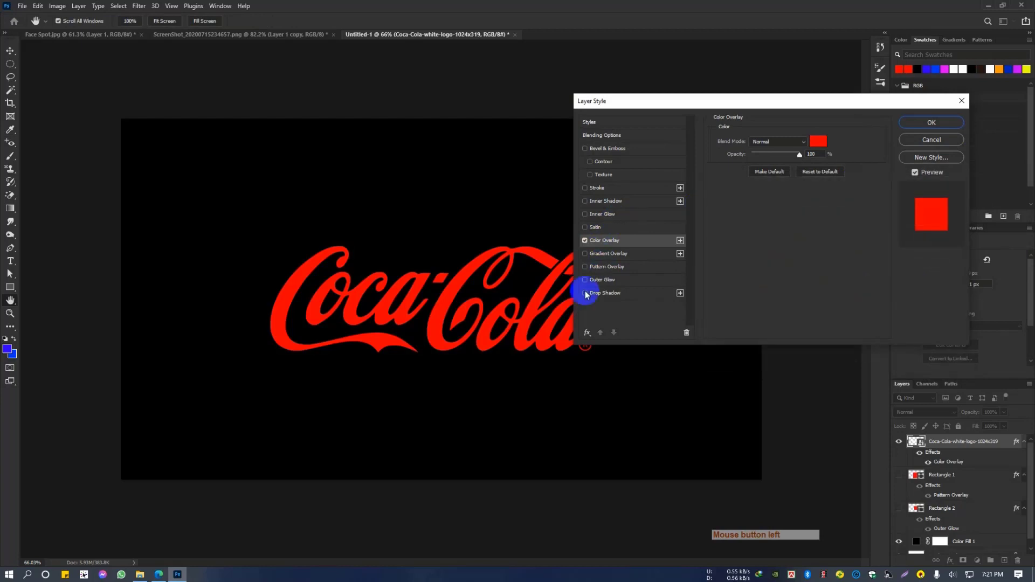
{"action": "left_click_drag", "start_coordinate": [790, 107], "coordinate": [854, 198]}
{"action": "left_click_drag", "start_coordinate": [865, 232], "coordinate": [935, 221]}
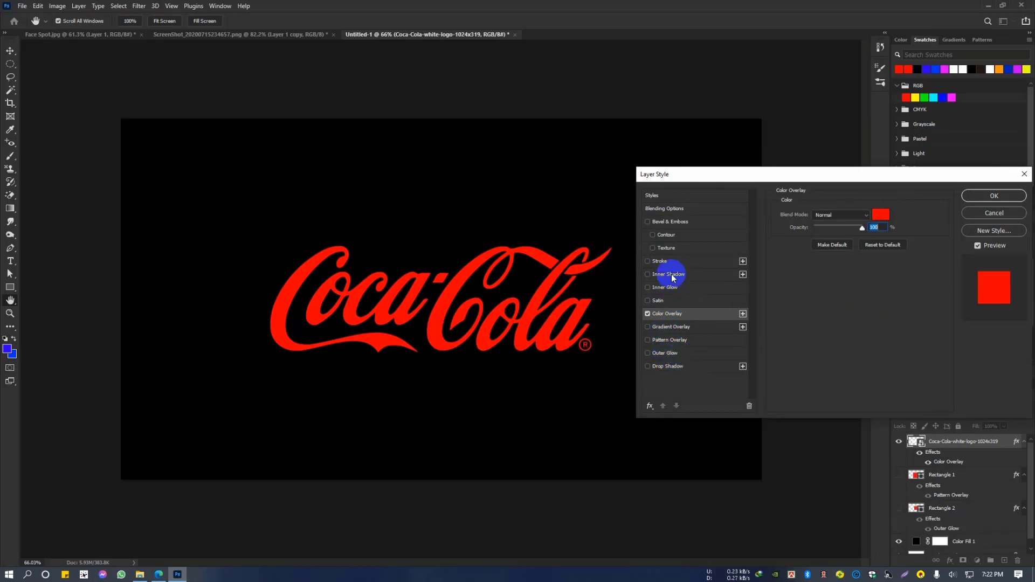
Add a white Stroke effect to the Coca-Cola logo and set its size to 9 px
{"action": "left_click_drag", "start_coordinate": [739, 175], "coordinate": [492, 309]}
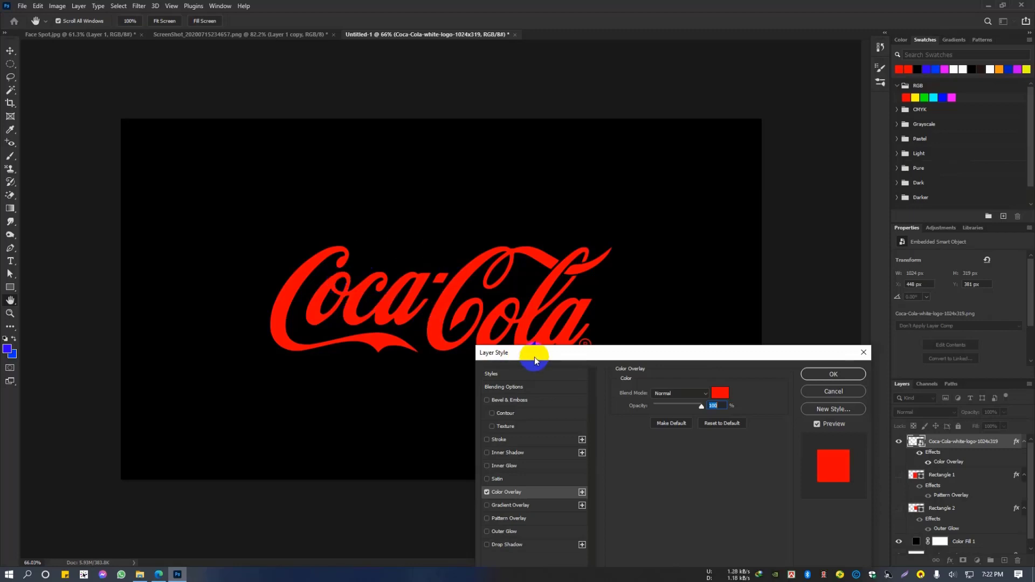
{"action": "left_click_drag", "start_coordinate": [535, 360], "coordinate": [632, 235]}
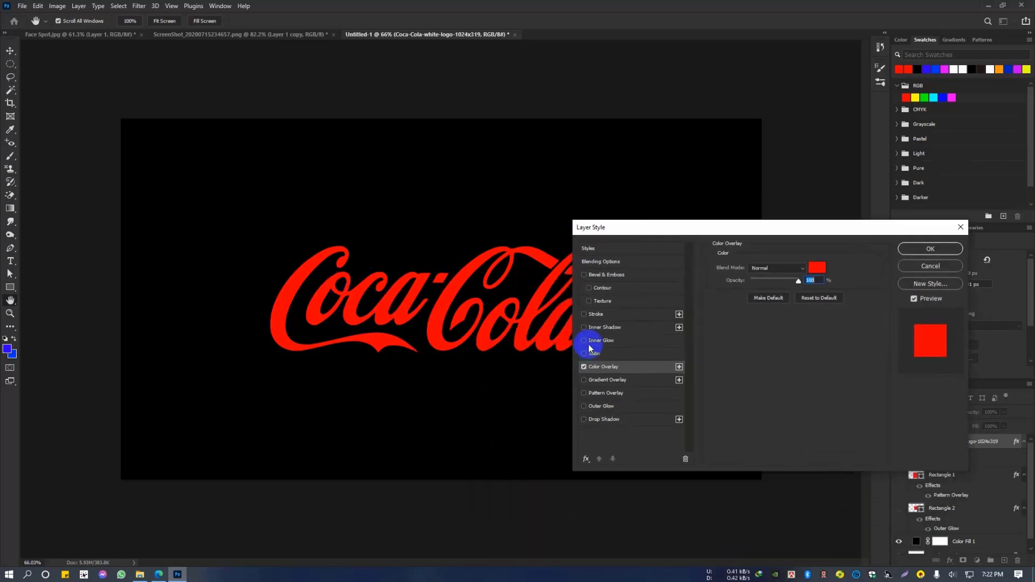
{"action": "left_click", "coordinate": [589, 319]}
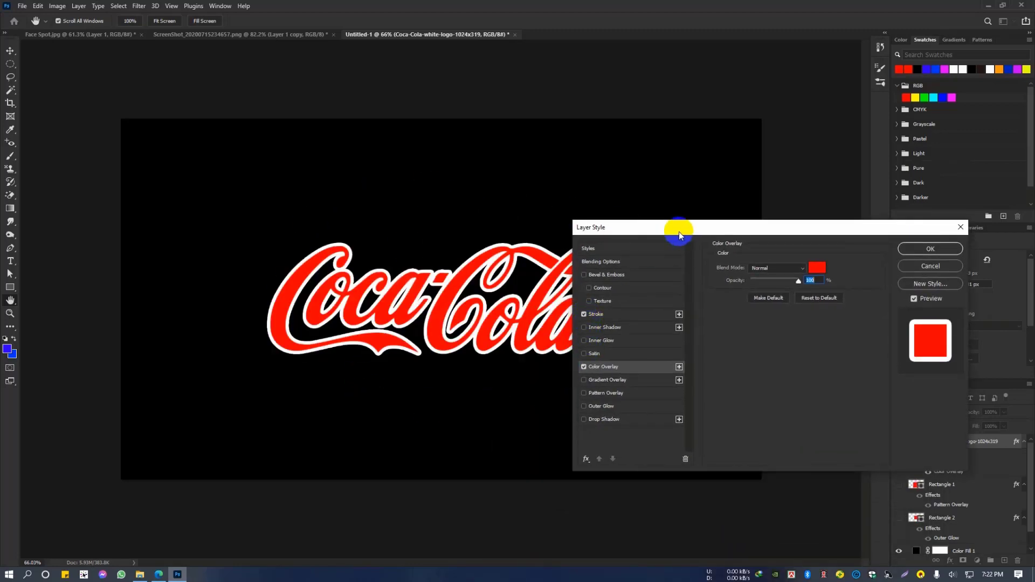
{"action": "mouse_move", "coordinate": [679, 234]}
{"action": "left_mouse_down"}
{"action": "mouse_move", "coordinate": [423, 376]}
{"action": "mouse_move", "coordinate": [660, 310]}
{"action": "left_mouse_up"}
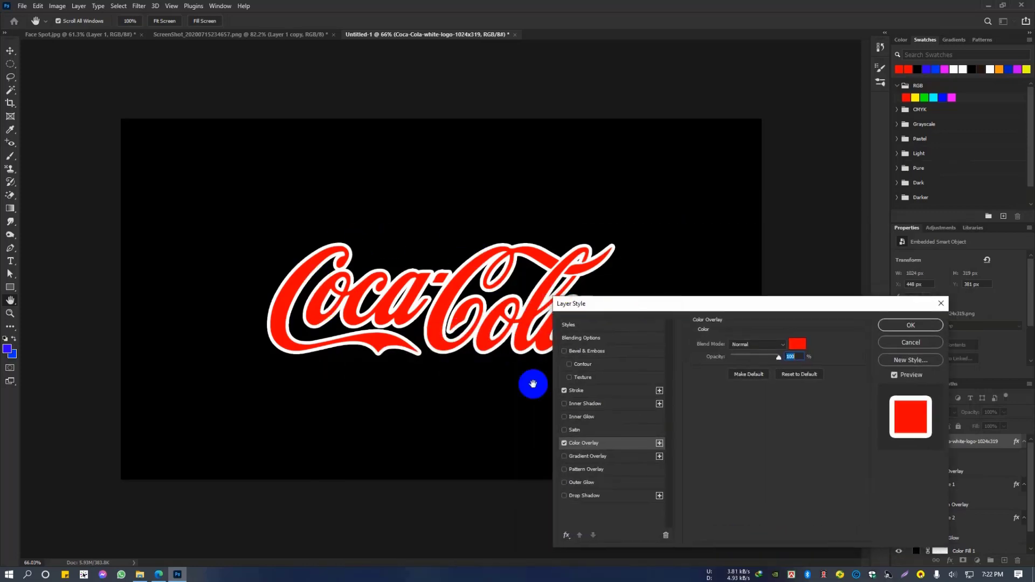
{"action": "left_click", "coordinate": [600, 393]}
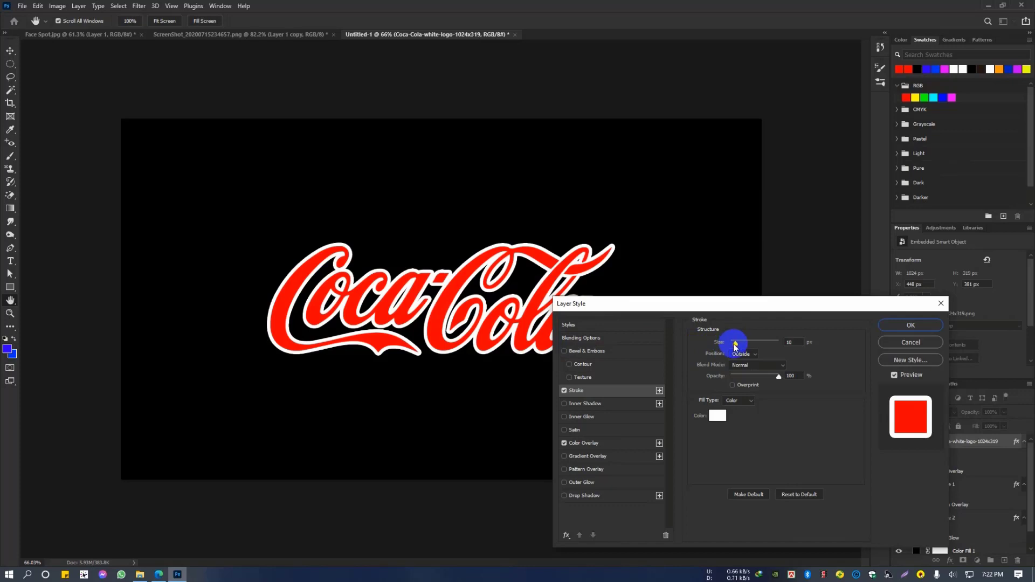
{"action": "mouse_move", "coordinate": [735, 345]}
{"action": "left_mouse_down"}
{"action": "mouse_move", "coordinate": [746, 351]}
{"action": "mouse_move", "coordinate": [735, 351]}
{"action": "left_mouse_up"}
Compare the Inside and Center stroke positions on the logo, and set the position back to Outside
{"action": "left_click", "coordinate": [744, 358]}
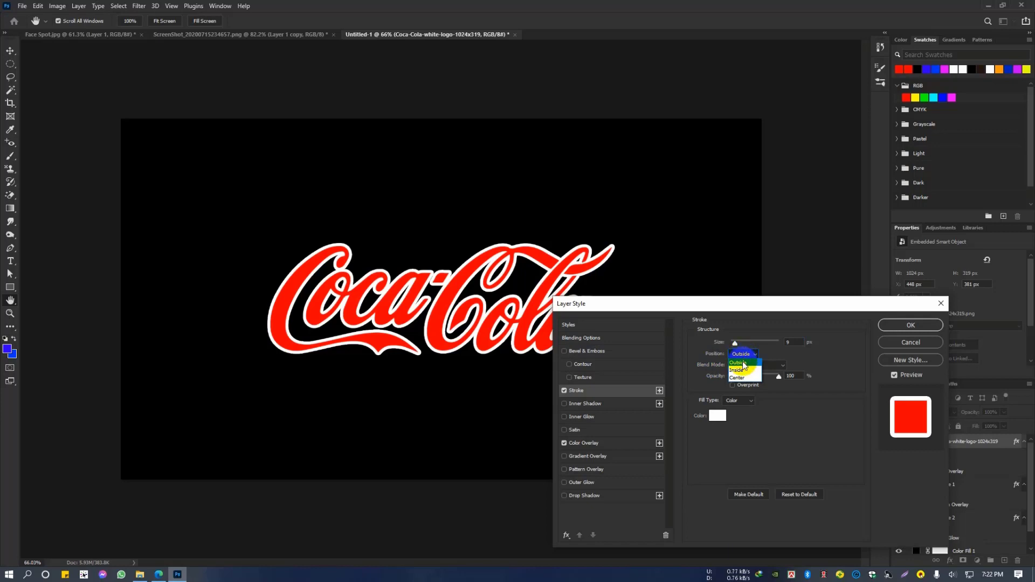
{"action": "left_click", "coordinate": [745, 371]}
{"action": "left_click", "coordinate": [745, 357]}
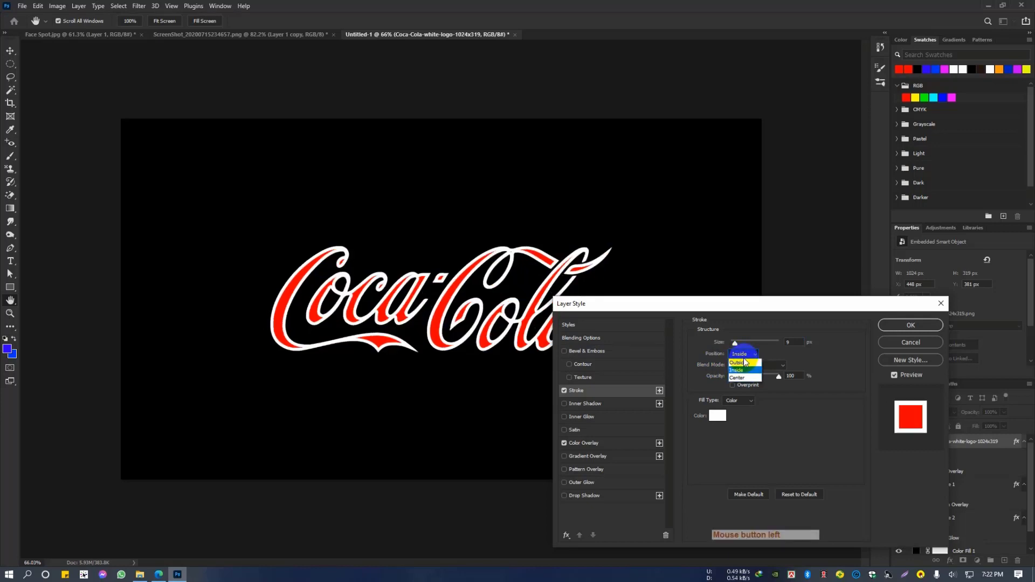
{"action": "left_click", "coordinate": [741, 378]}
{"action": "left_click", "coordinate": [746, 357]}
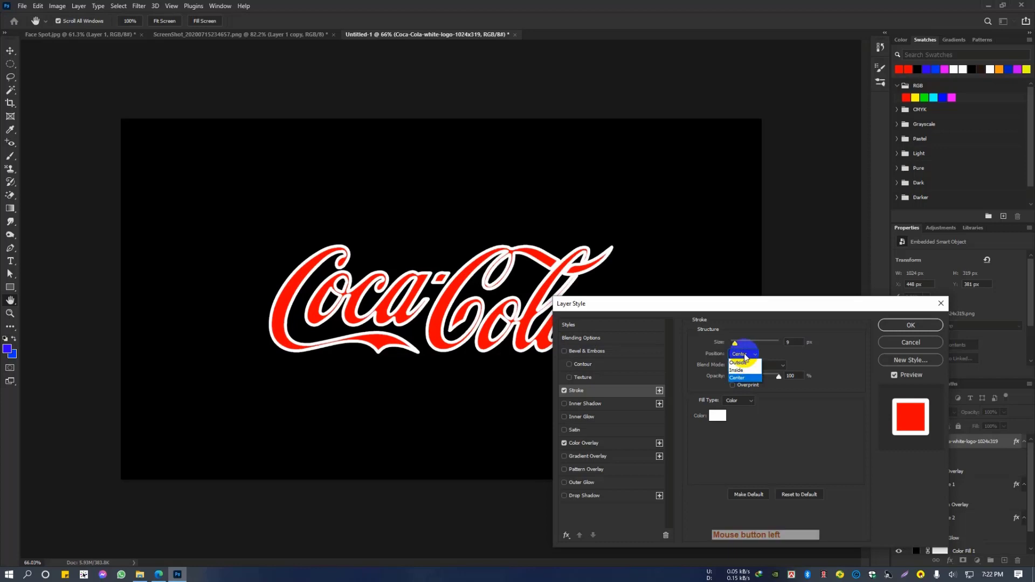
{"action": "left_click", "coordinate": [739, 363]}
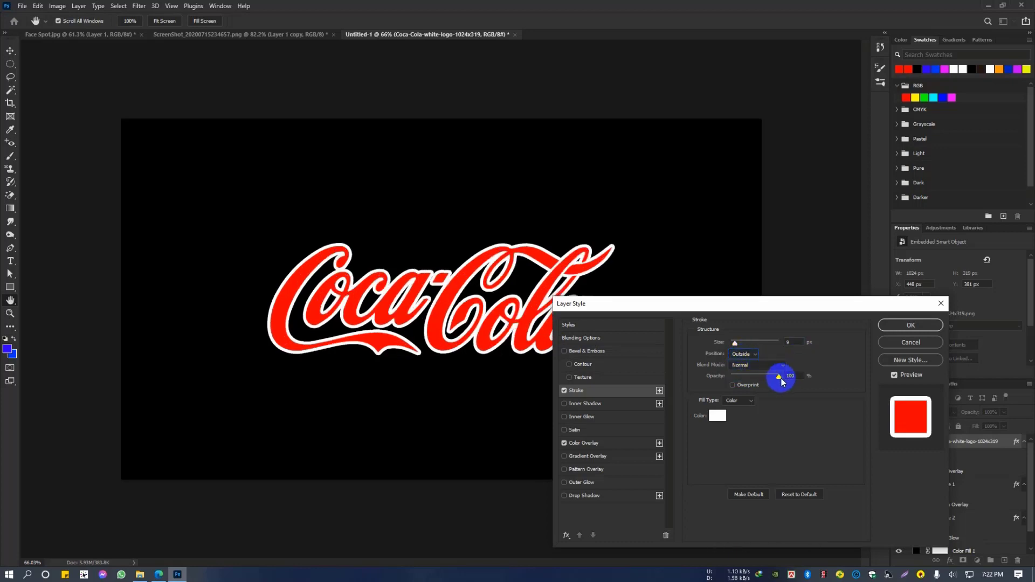
Try other stroke colors such as black, keep the stroke white at 100% opacity, and apply the layer style
{"action": "mouse_move", "coordinate": [779, 375]}
{"action": "left_mouse_down"}
{"action": "mouse_move", "coordinate": [753, 374]}
{"action": "mouse_move", "coordinate": [806, 376]}
{"action": "mouse_move", "coordinate": [776, 387]}
{"action": "left_mouse_up"}
{"action": "left_click", "coordinate": [716, 416]}
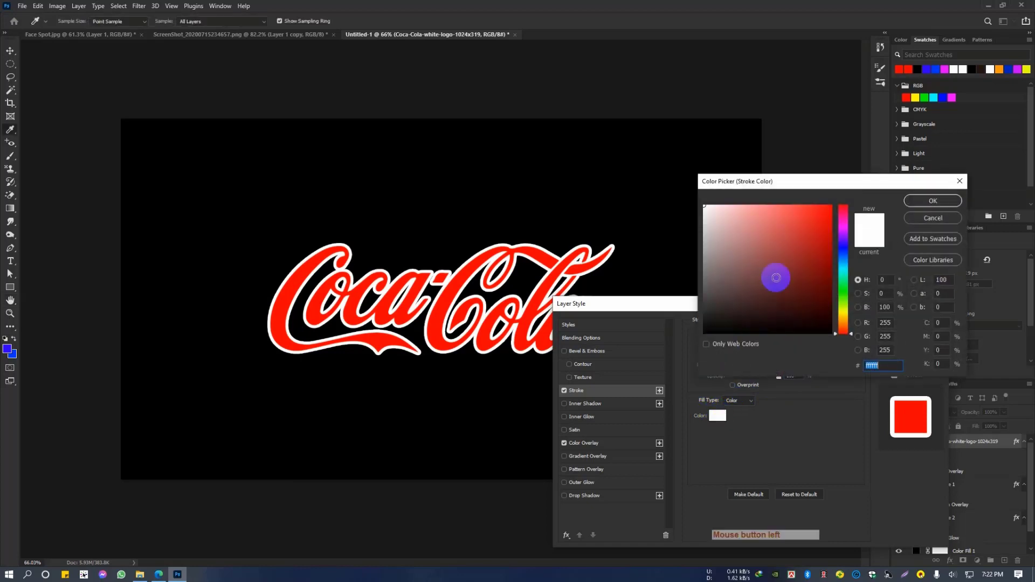
{"action": "left_click", "coordinate": [832, 227]}
{"action": "left_click", "coordinate": [844, 230]}
{"action": "mouse_move", "coordinate": [796, 247]}
{"action": "left_mouse_down"}
{"action": "mouse_move", "coordinate": [744, 279]}
{"action": "mouse_move", "coordinate": [703, 205]}
{"action": "left_mouse_up"}
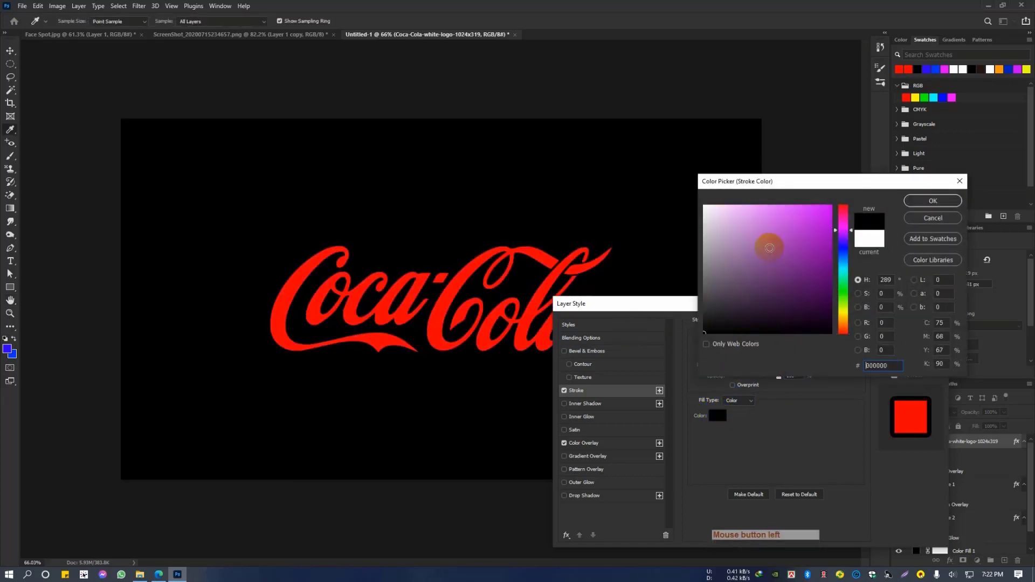
{"action": "left_click", "coordinate": [924, 204]}
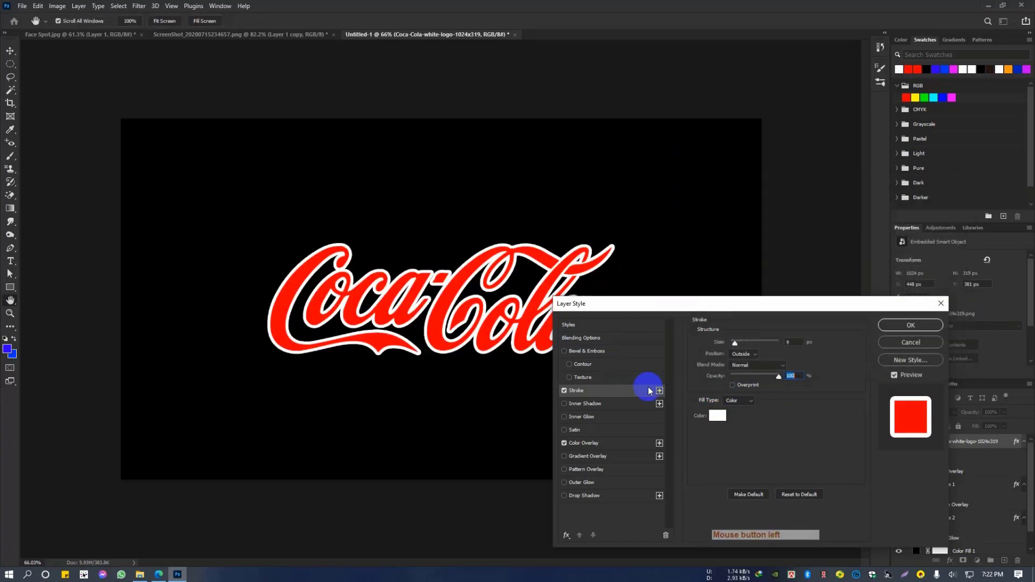
{"action": "left_click", "coordinate": [897, 326]}
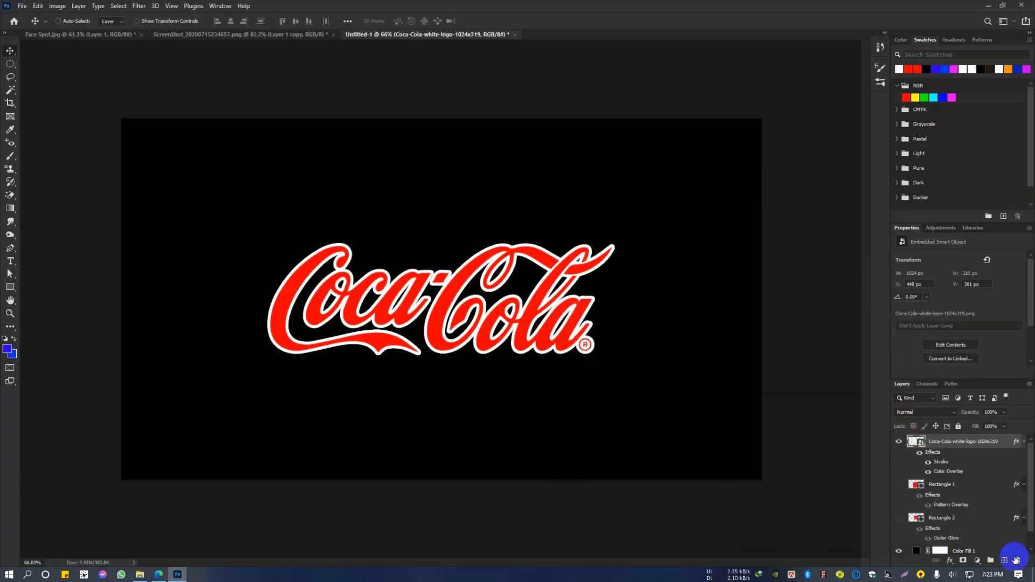
Switch to the browser and look through the posts in the Triple Click Academy Community Facebook group, closing the open chat
{"action": "left_click", "coordinate": [1019, 574]}
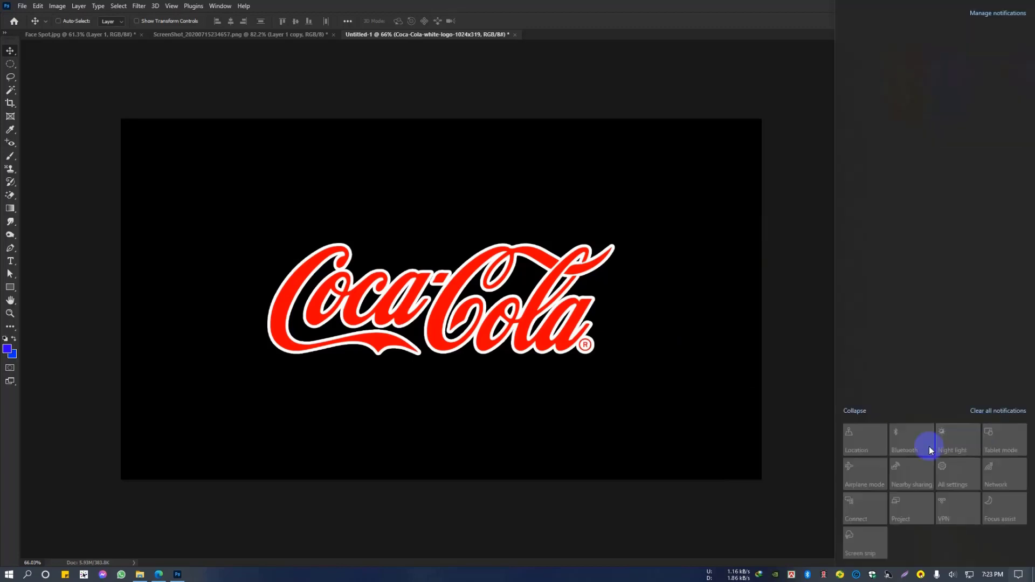
{"action": "left_click", "coordinate": [158, 574]}
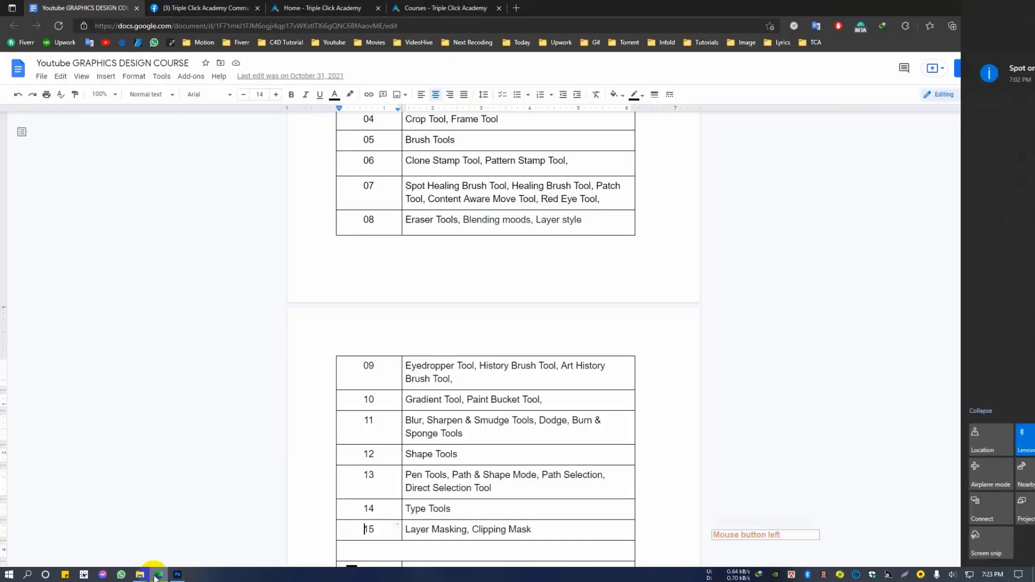
{"action": "left_click", "coordinate": [225, 6]}
{"action": "scroll", "coordinate": [153, 339], "scroll_direction": "down", "scroll_amount": 5}
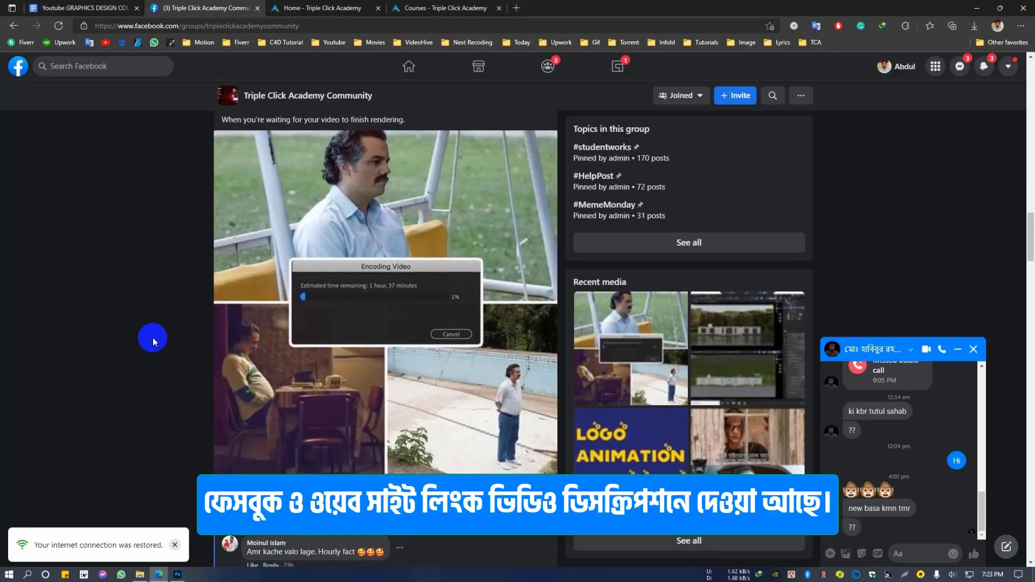
{"action": "scroll", "coordinate": [115, 390], "scroll_direction": "down", "scroll_amount": 12}
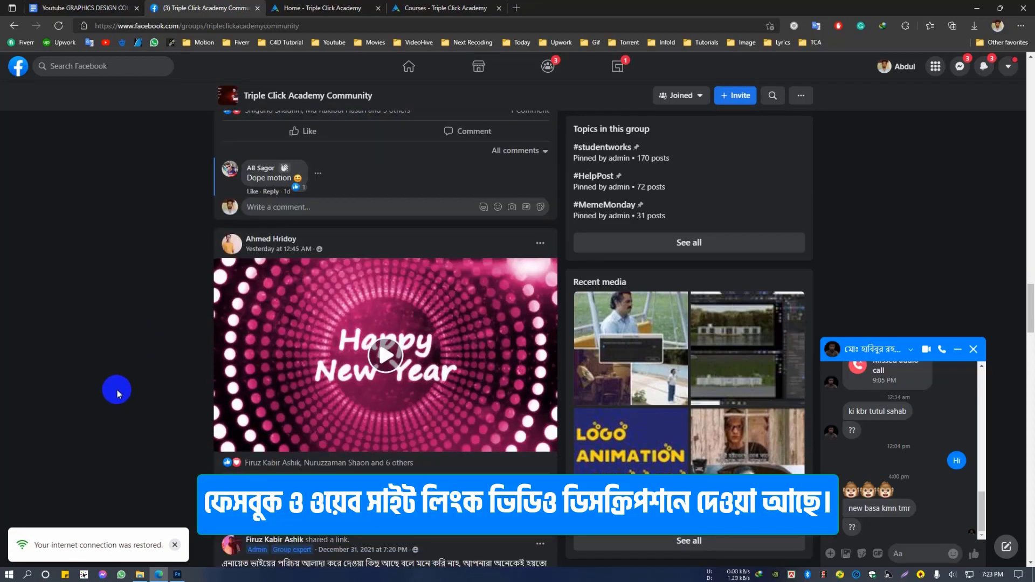
{"action": "left_click", "coordinate": [972, 349]}
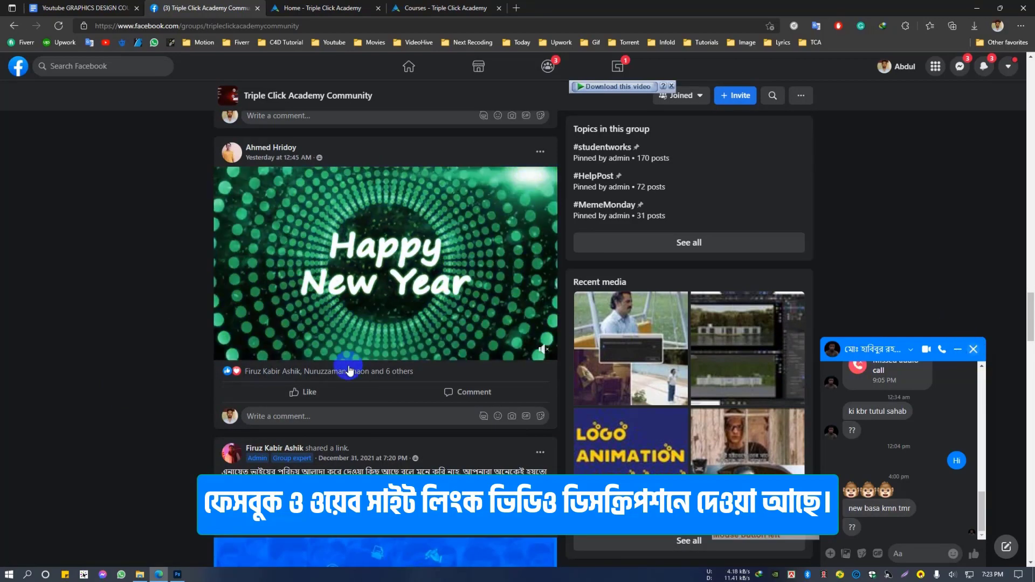
{"action": "scroll", "coordinate": [139, 393], "scroll_direction": "down", "scroll_amount": 12}
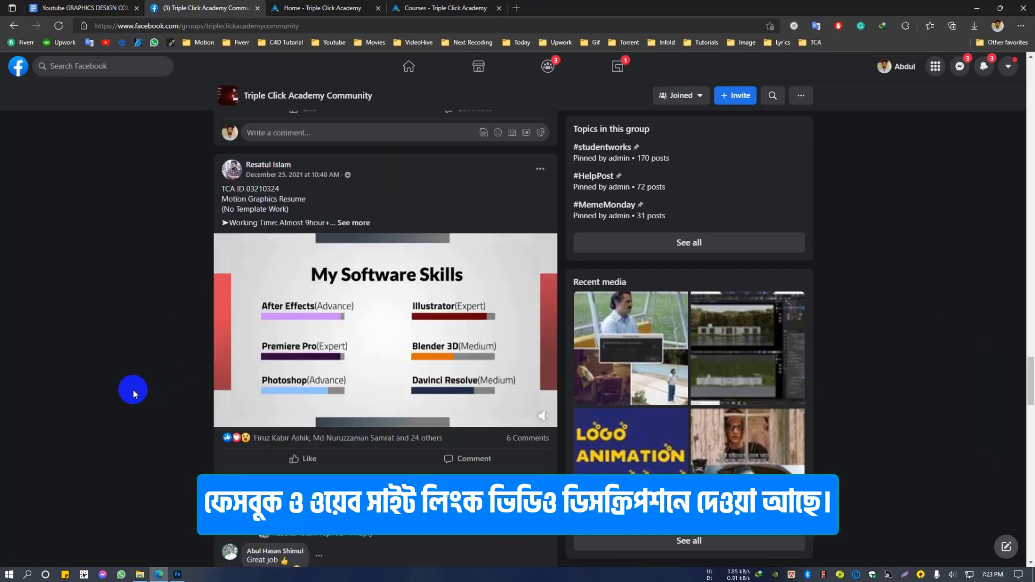
{"action": "scroll", "coordinate": [131, 393], "scroll_direction": "up", "scroll_amount": 20}
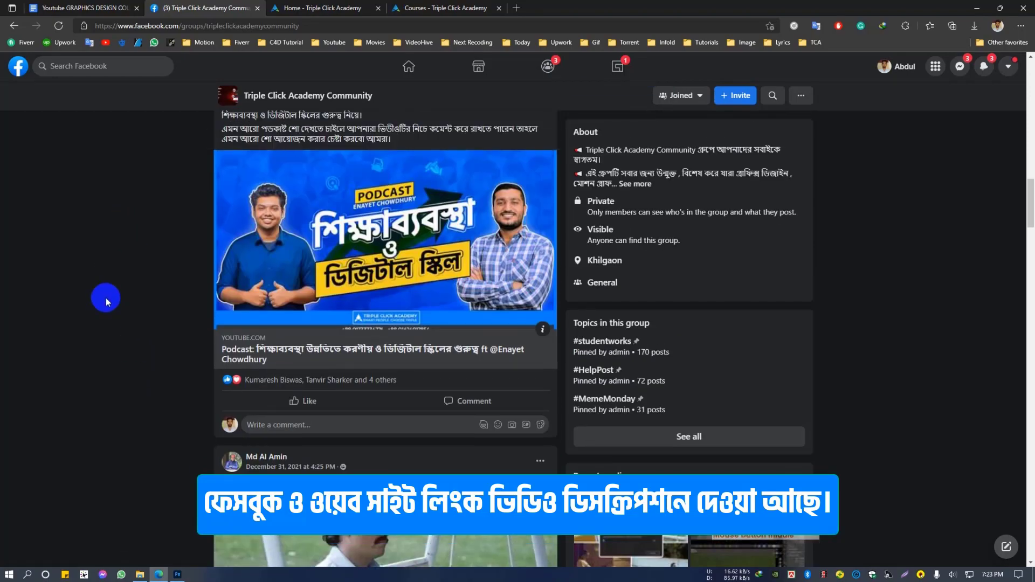
{"action": "scroll", "coordinate": [104, 295], "scroll_direction": "up", "scroll_amount": 15}
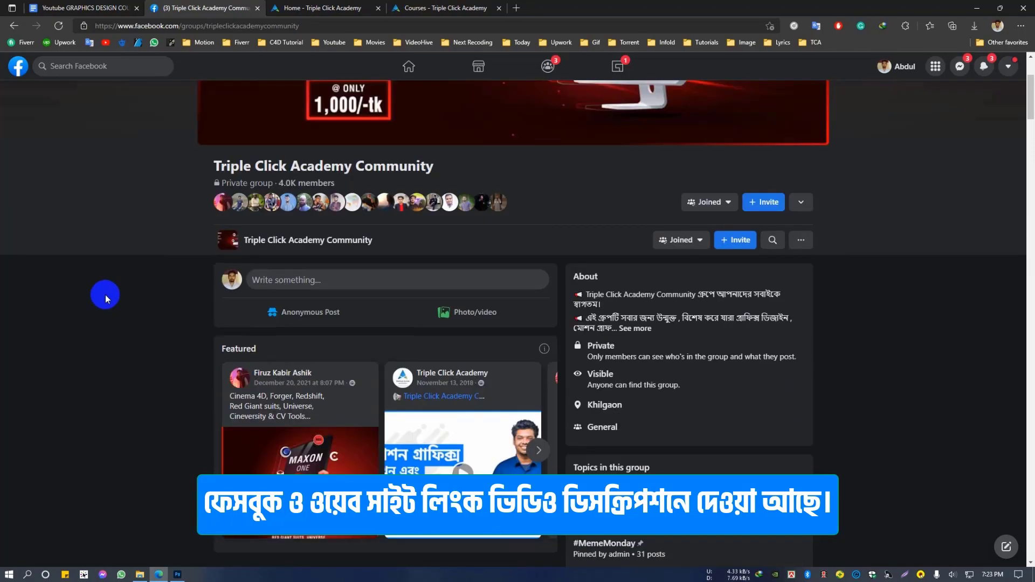
{"action": "scroll", "coordinate": [106, 297], "scroll_direction": "down", "scroll_amount": 12}
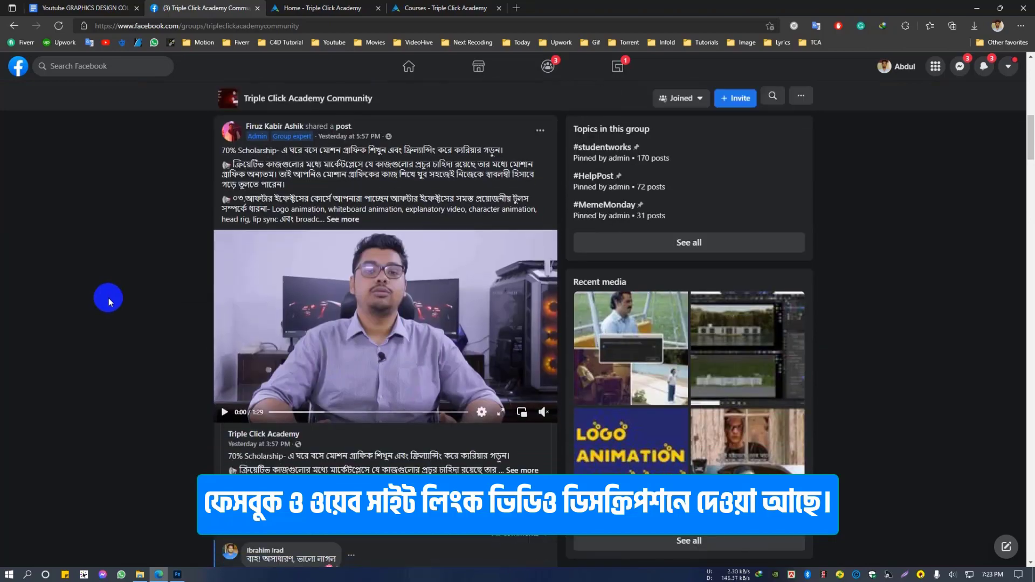
{"action": "scroll", "coordinate": [108, 302], "scroll_direction": "down", "scroll_amount": 4}
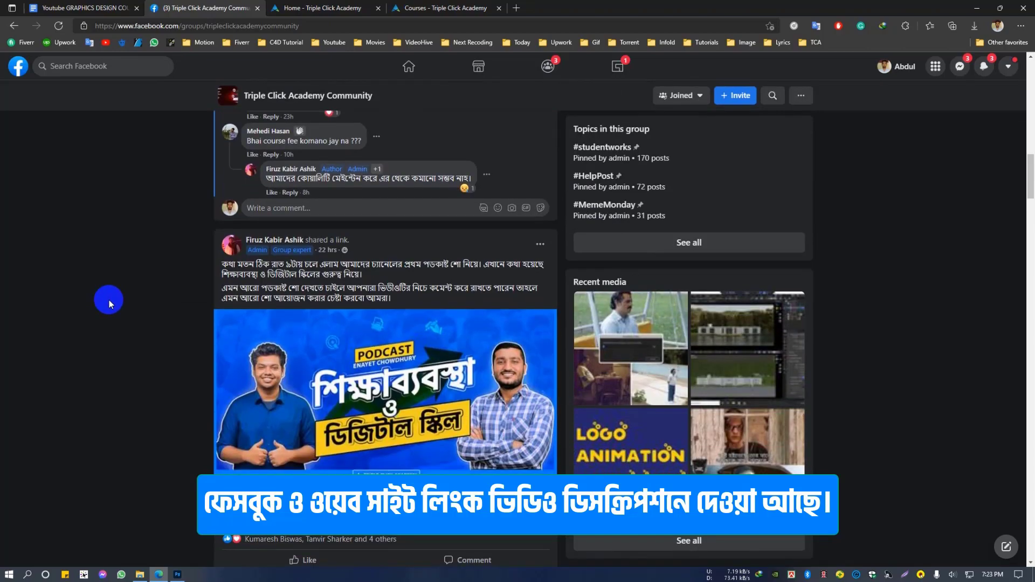
{"action": "scroll", "coordinate": [108, 302], "scroll_direction": "down", "scroll_amount": 4}
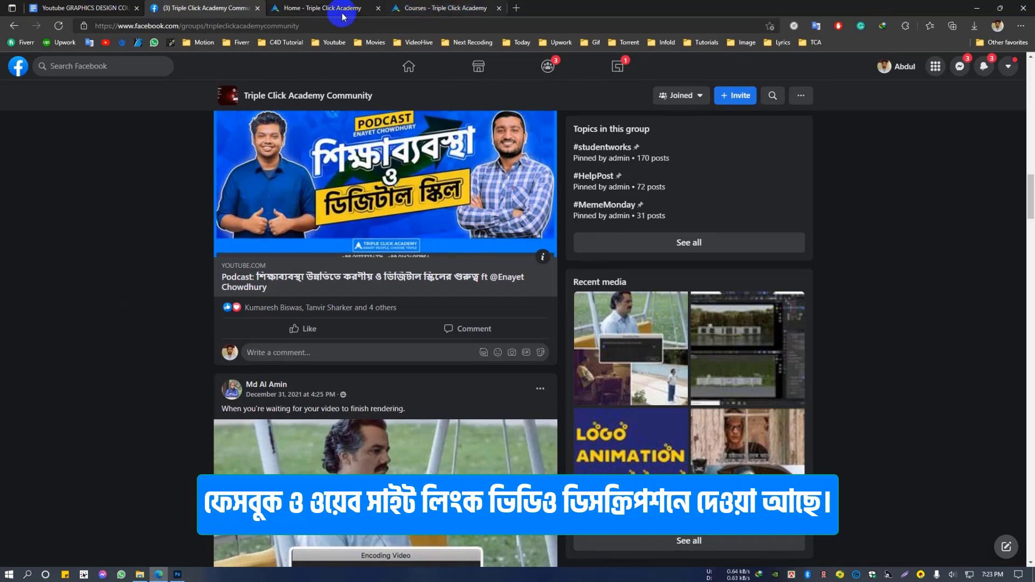
Show the Professional Course page of the Triple Click Academy website and look over the listed courses
{"action": "left_click", "coordinate": [415, 8]}
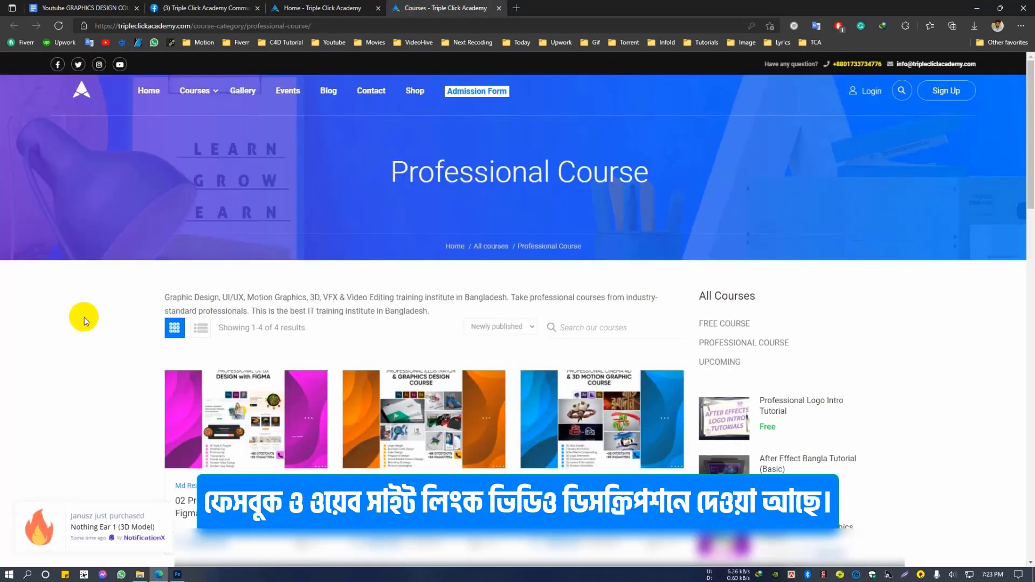
{"action": "scroll", "coordinate": [86, 324], "scroll_direction": "down", "scroll_amount": 3}
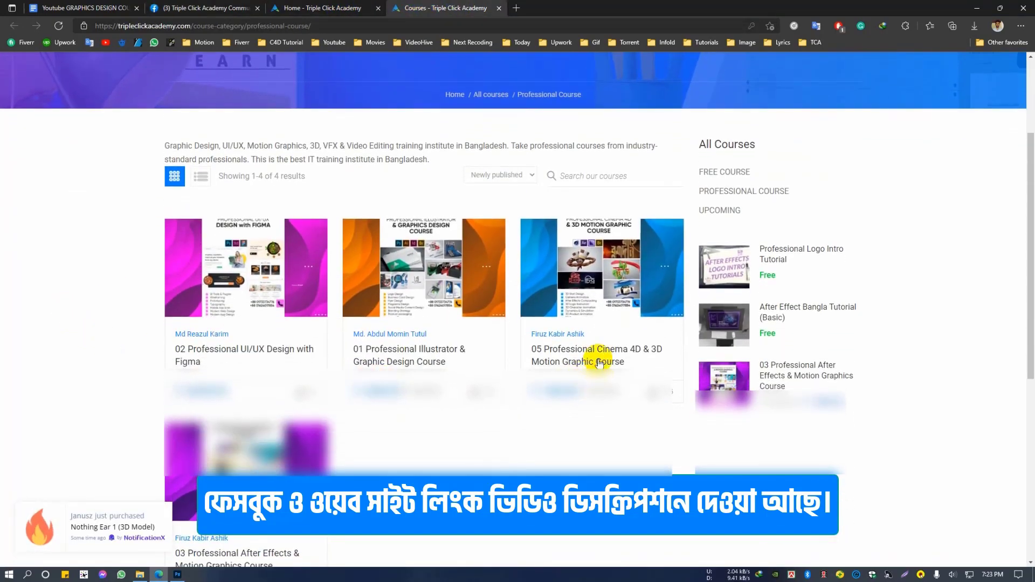
{"action": "scroll", "coordinate": [271, 363], "scroll_direction": "down", "scroll_amount": 1}
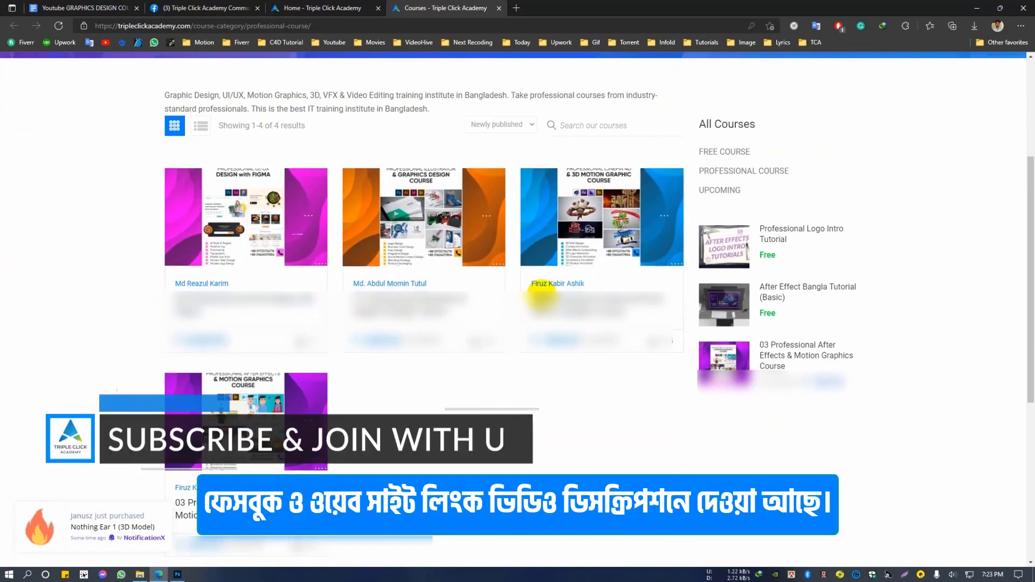